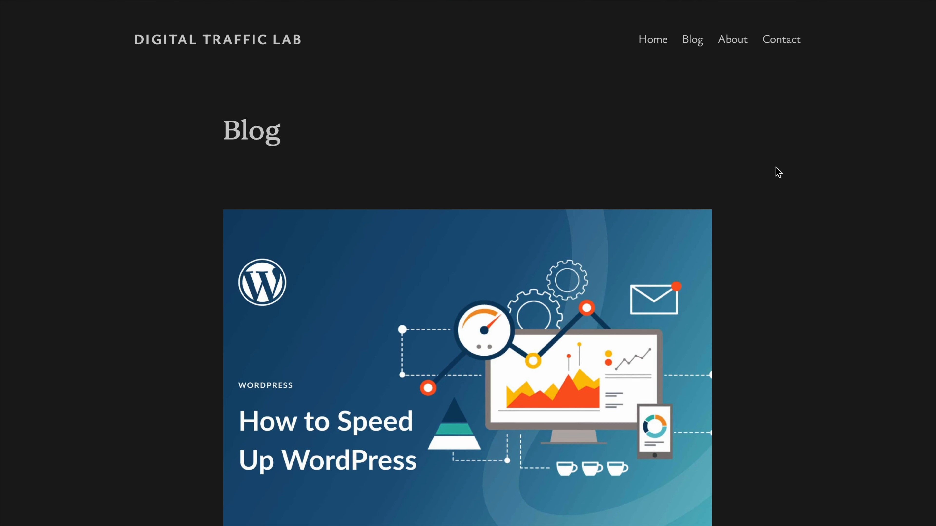
Step: Look through the About, Contact and Home pages of the Digital Traffic Lab example site
click(732, 30)
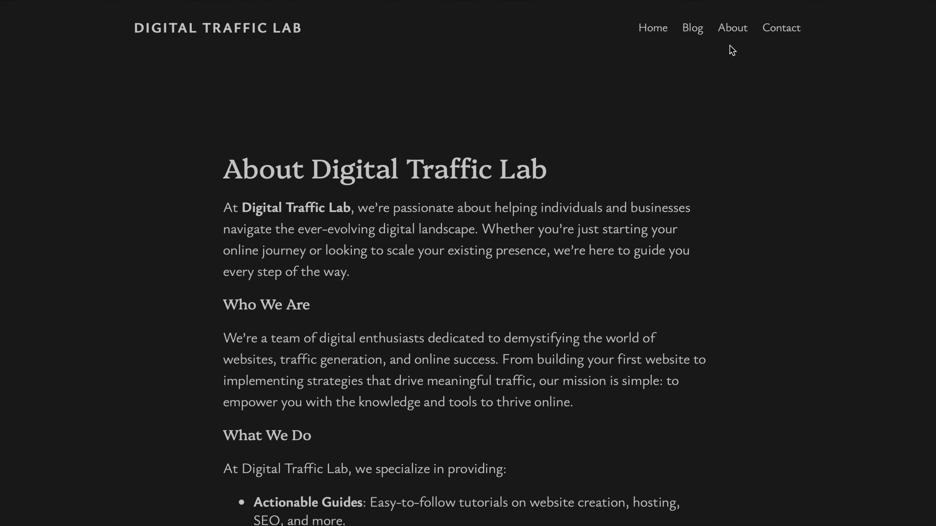
click(781, 33)
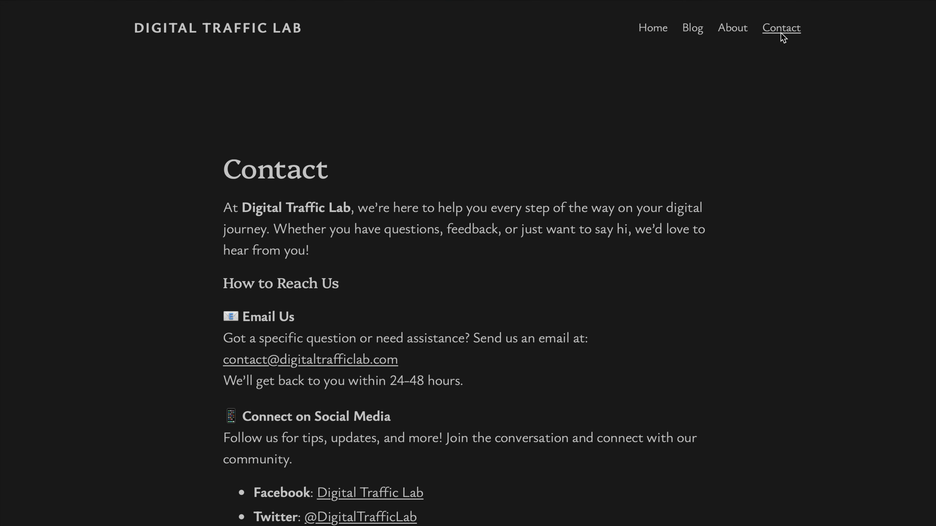
scroll(726, 201, down, 10)
scroll(723, 199, up, 10)
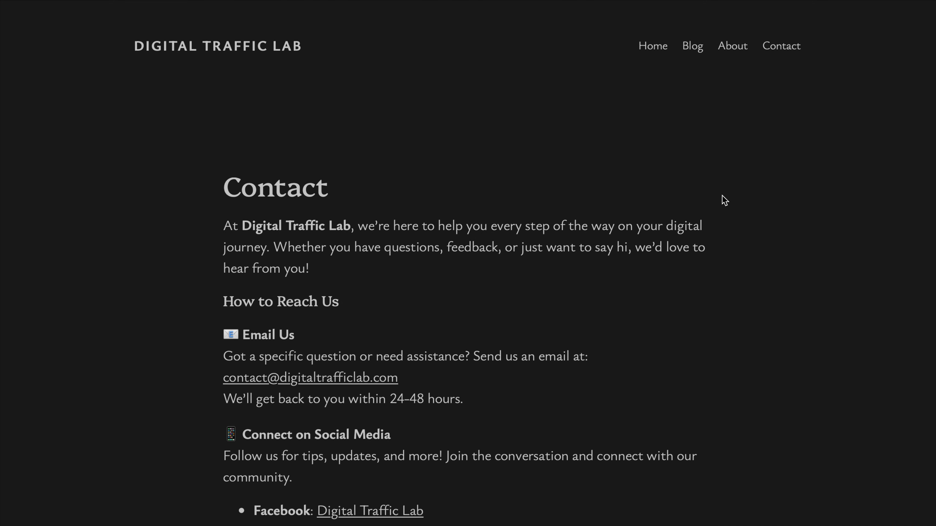
click(657, 35)
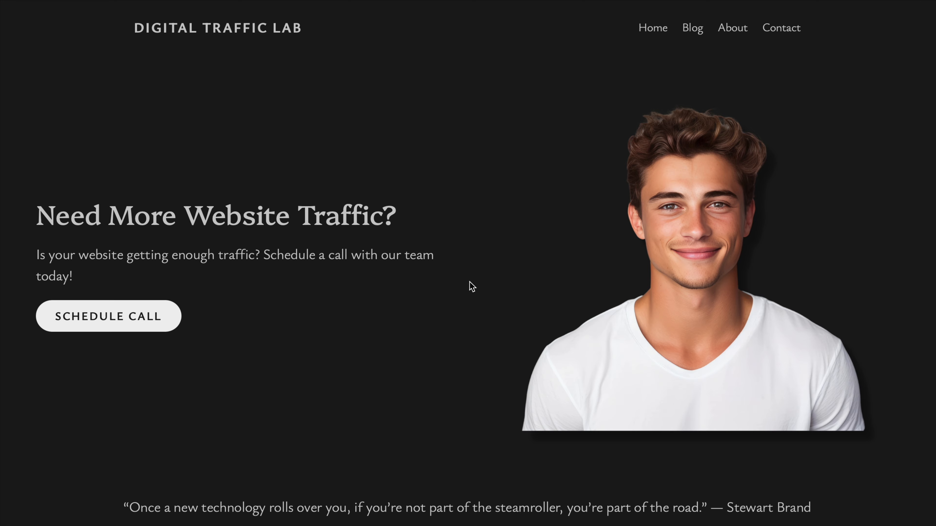
scroll(470, 282, down, 3)
scroll(448, 212, up, 3)
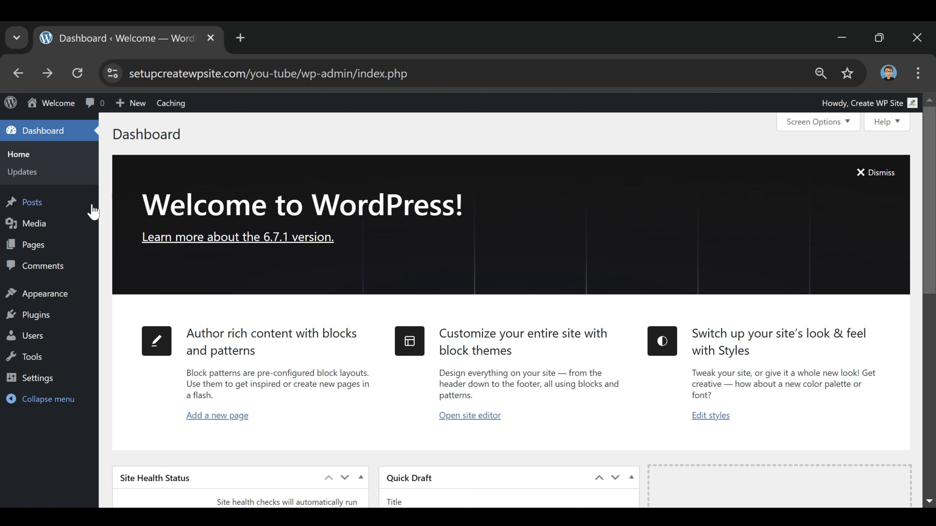
Step: Review the installed themes and the catalogue of popular themes available to add
mouse_move(43, 306)
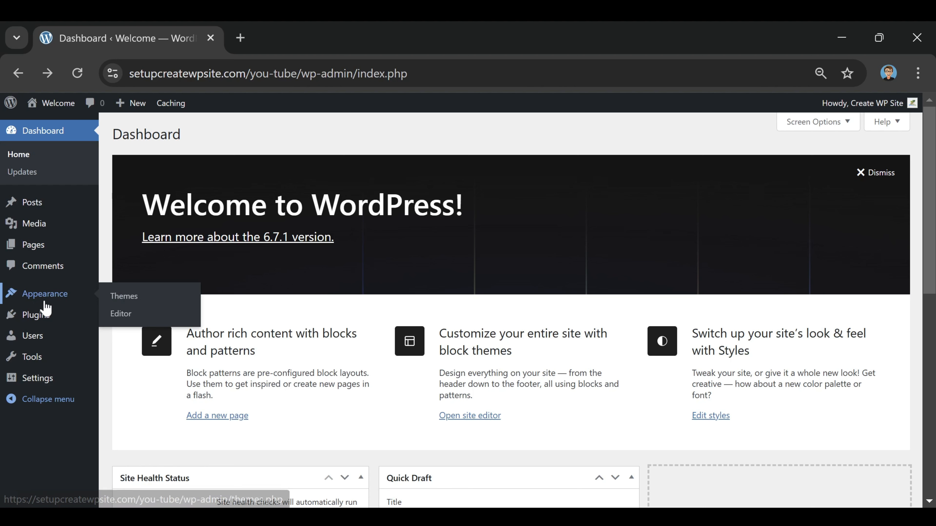
click(121, 305)
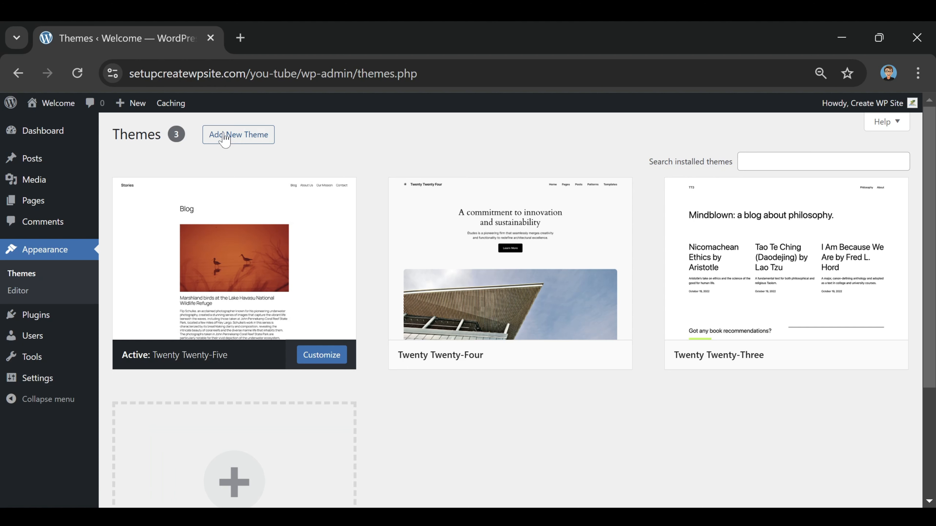
scroll(268, 149, down, 4)
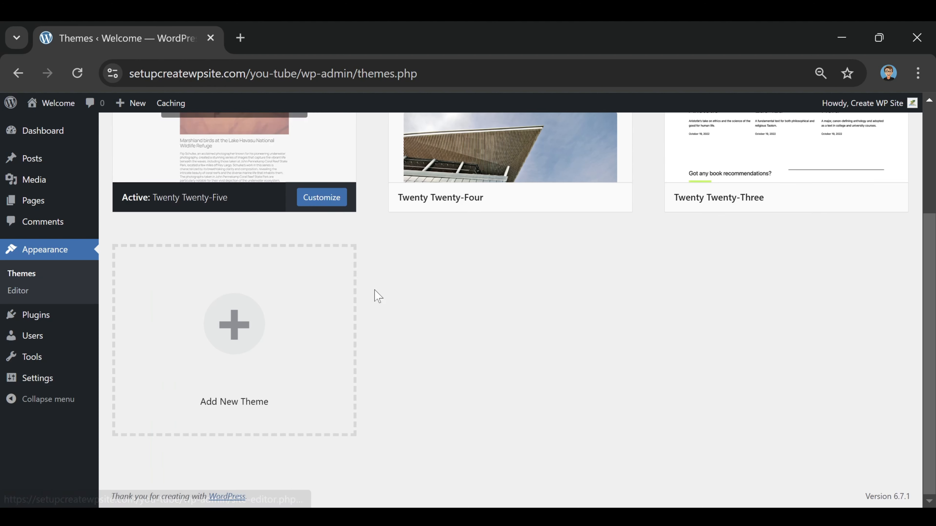
click(242, 347)
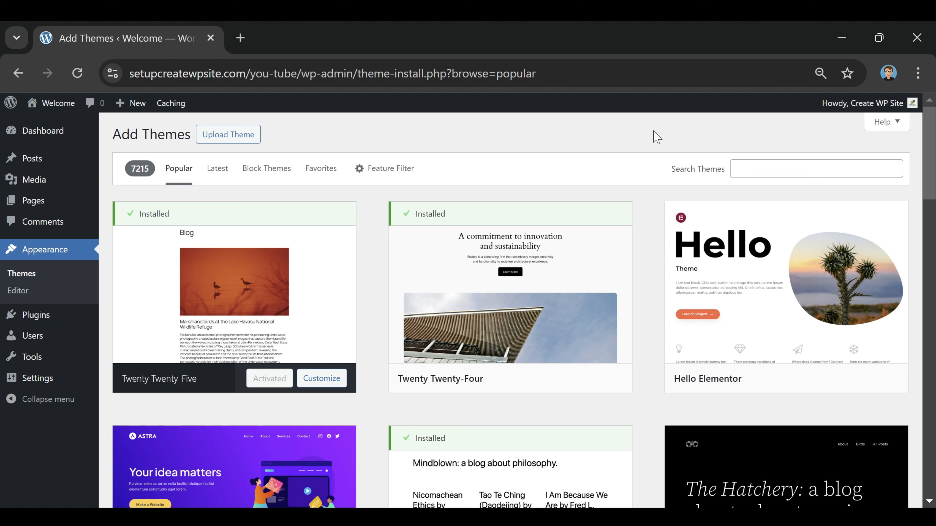
mouse_move(587, 380)
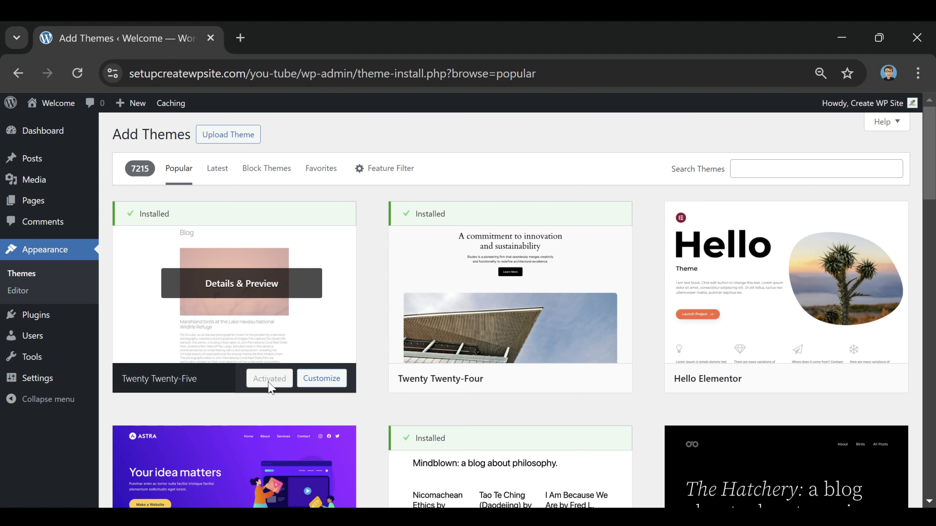
Step: View the live site with its active theme and return to the admin dashboard
mouse_move(58, 105)
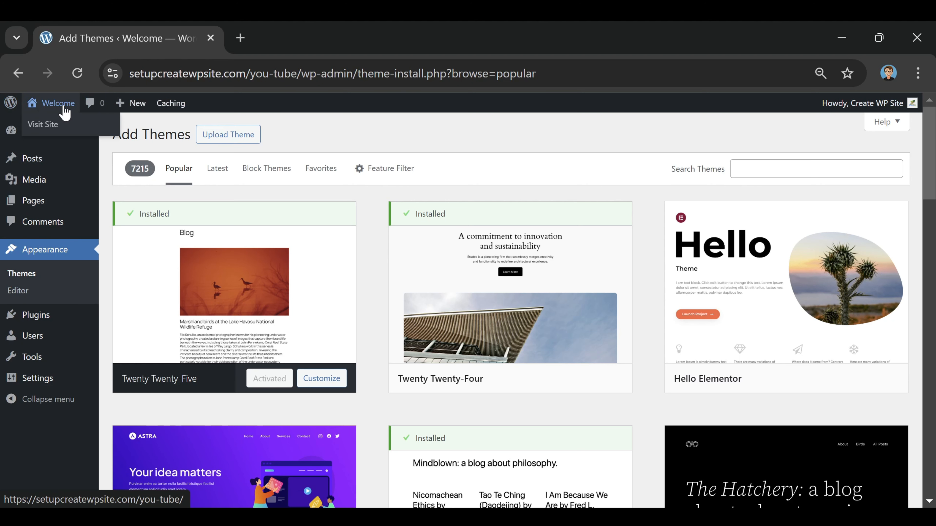
click(44, 126)
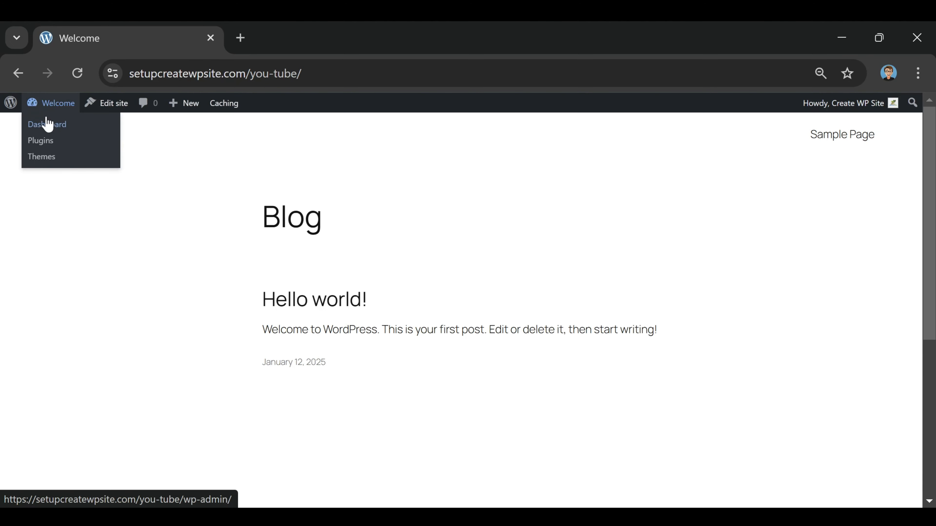
click(48, 124)
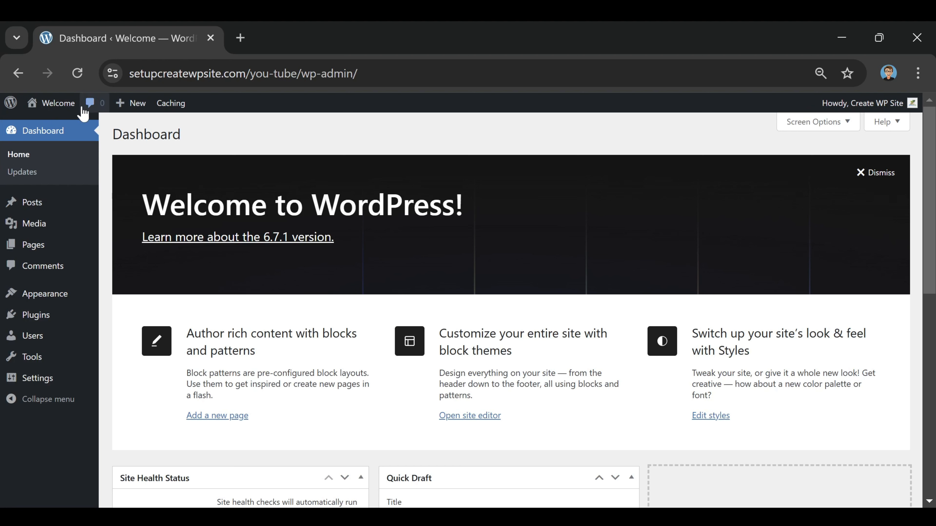
Step: Open the live site in two new browser tabs, keeping the dashboard in its own tab
mouse_move(58, 107)
right_click(42, 126)
click(75, 147)
mouse_move(52, 108)
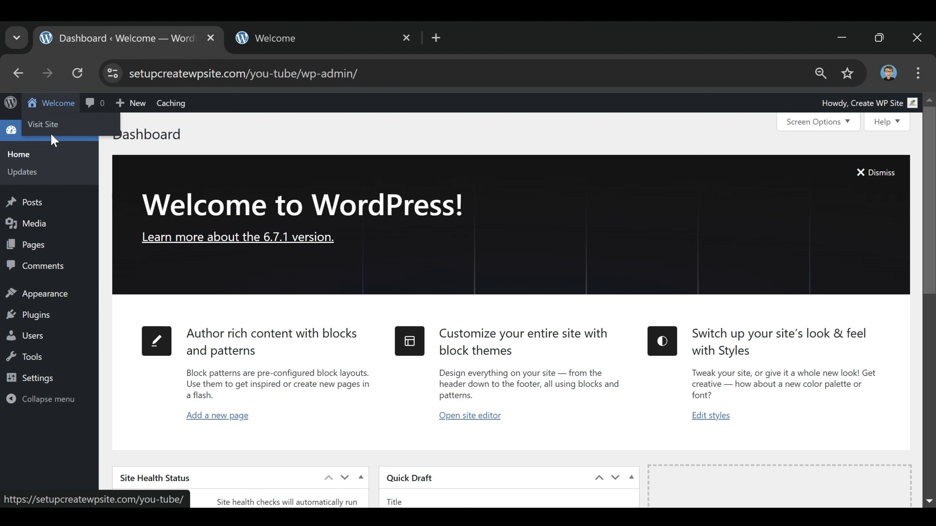
right_click(44, 125)
click(85, 146)
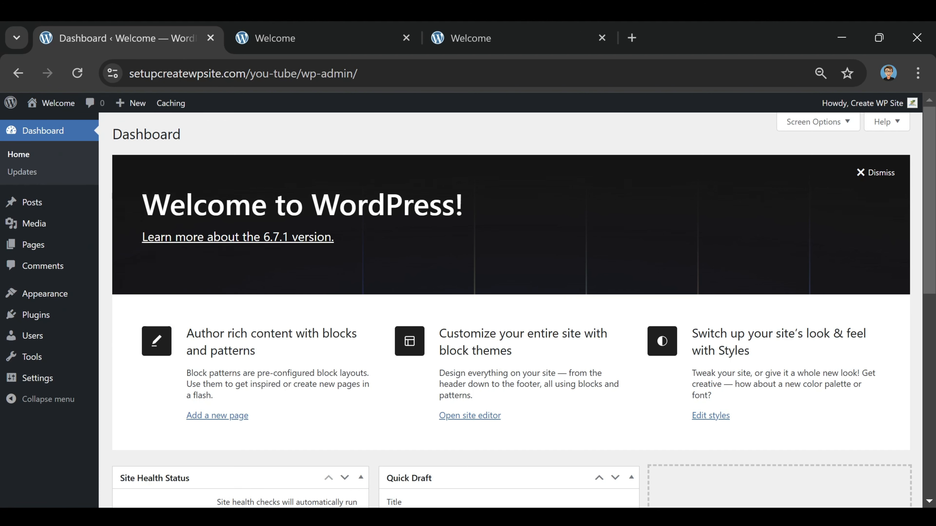
Step: Open the site editor from the second live-site tab and dismiss the Edit your site welcome guide
click(270, 41)
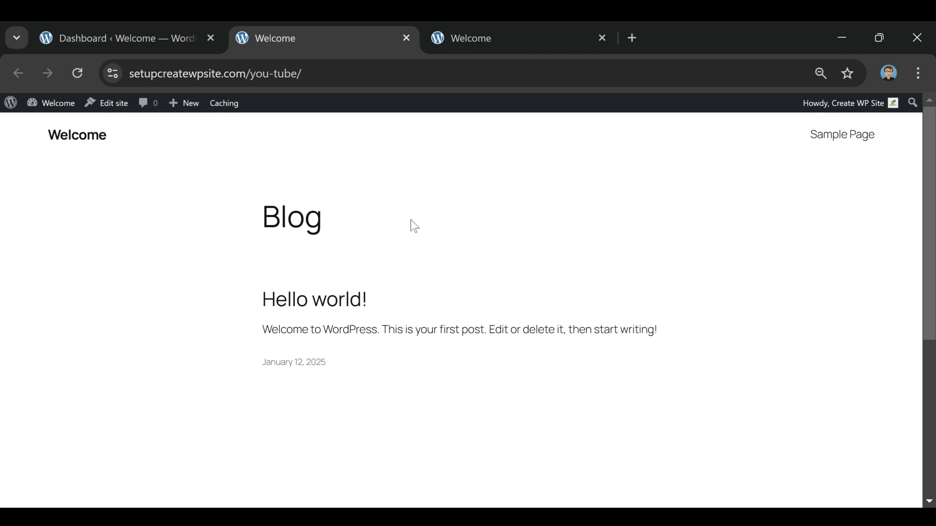
click(470, 47)
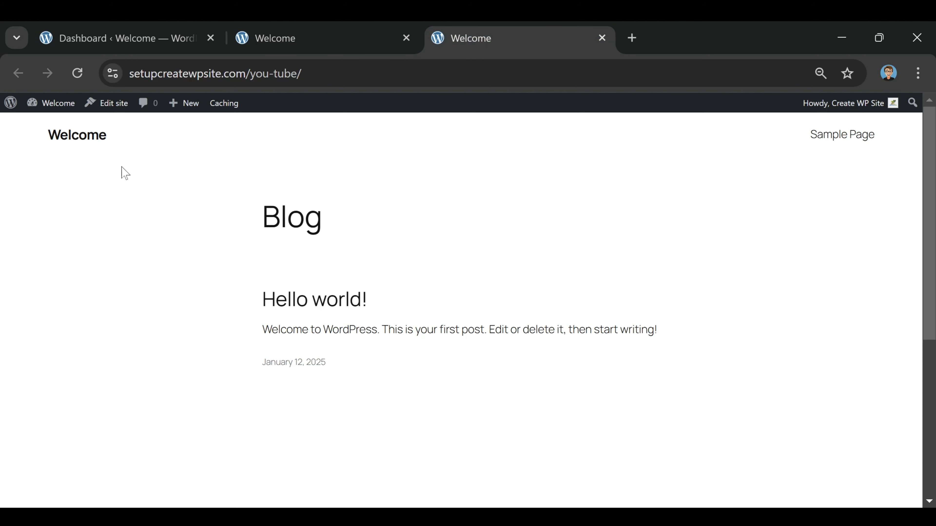
click(313, 52)
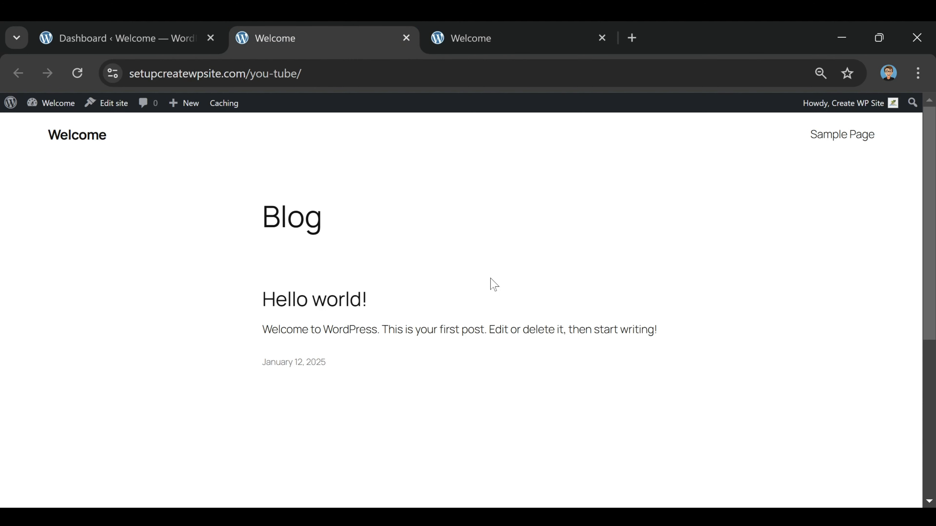
click(466, 46)
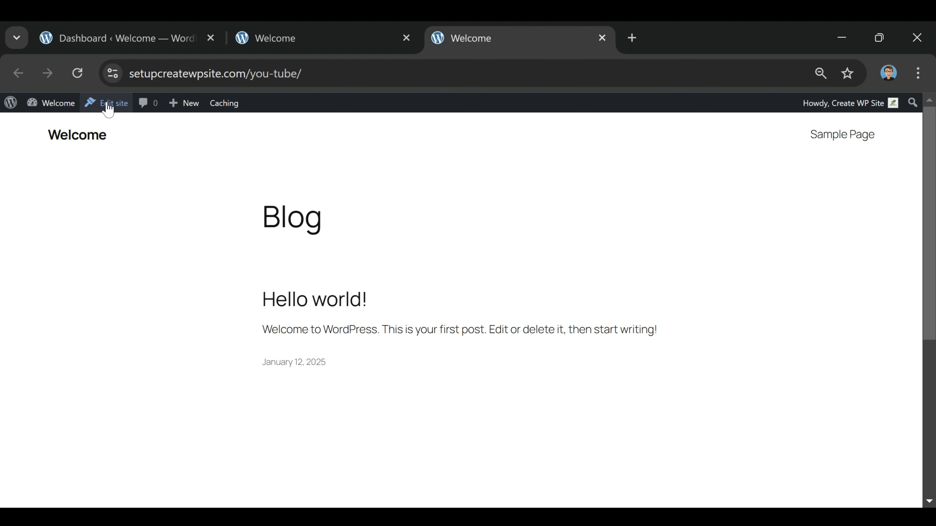
click(110, 114)
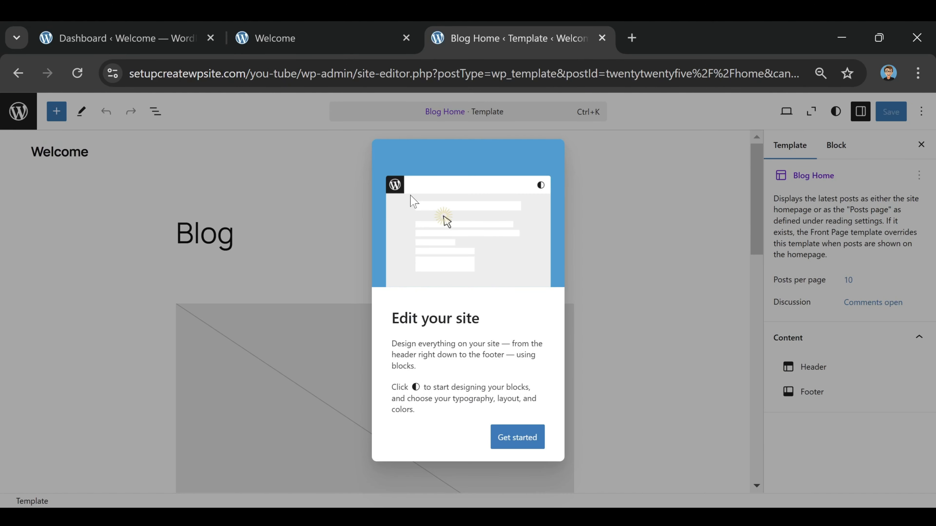
click(517, 442)
mouse_move(393, 194)
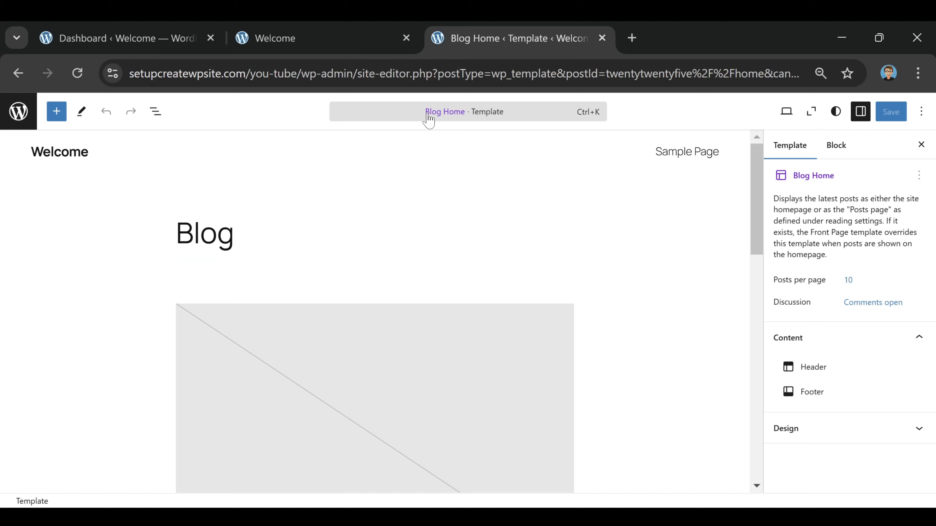
Step: Leave the Blog Home template and go back to the site editor's Design overview
click(416, 110)
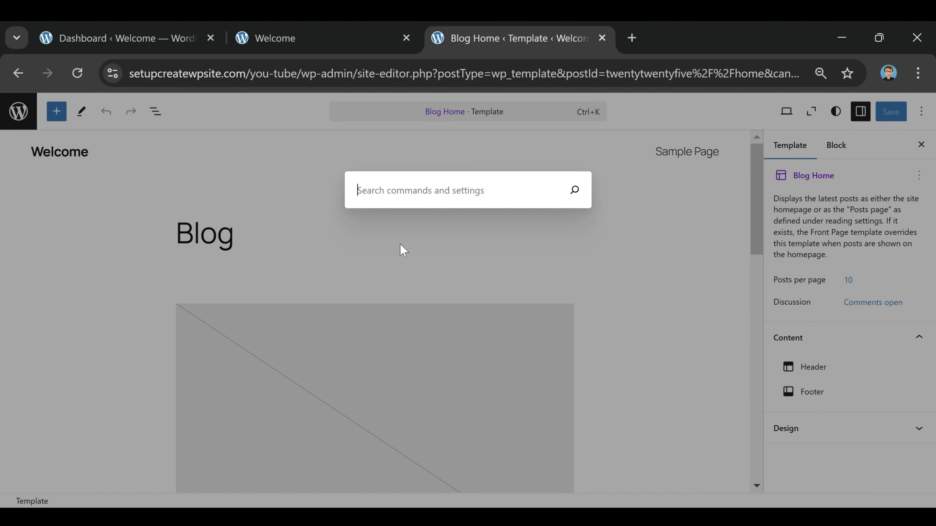
click(403, 251)
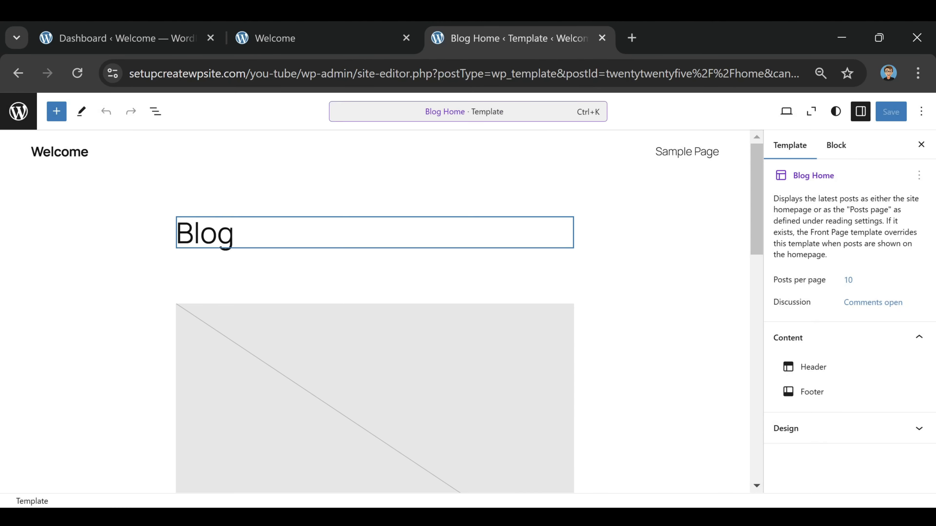
click(19, 117)
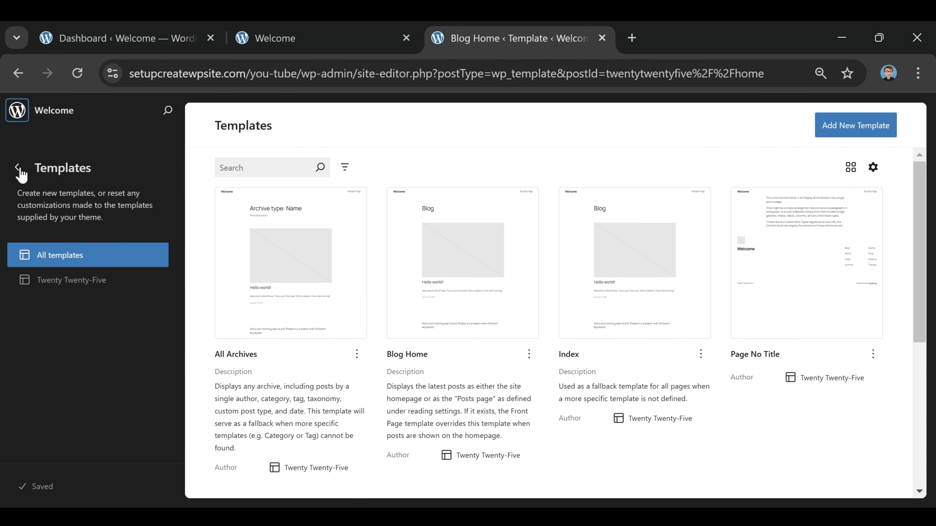
click(17, 168)
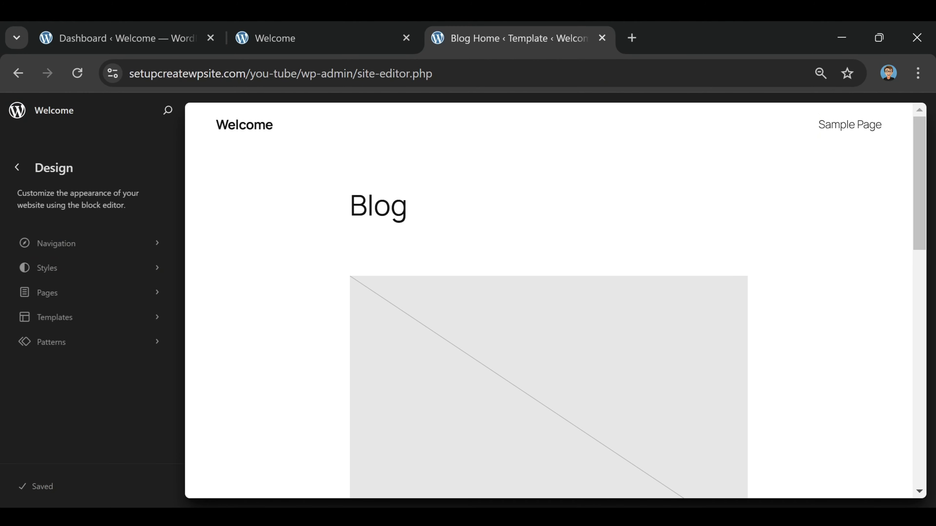
Step: Move the page named Sample Page to the trash from the site editor's pages list
click(57, 299)
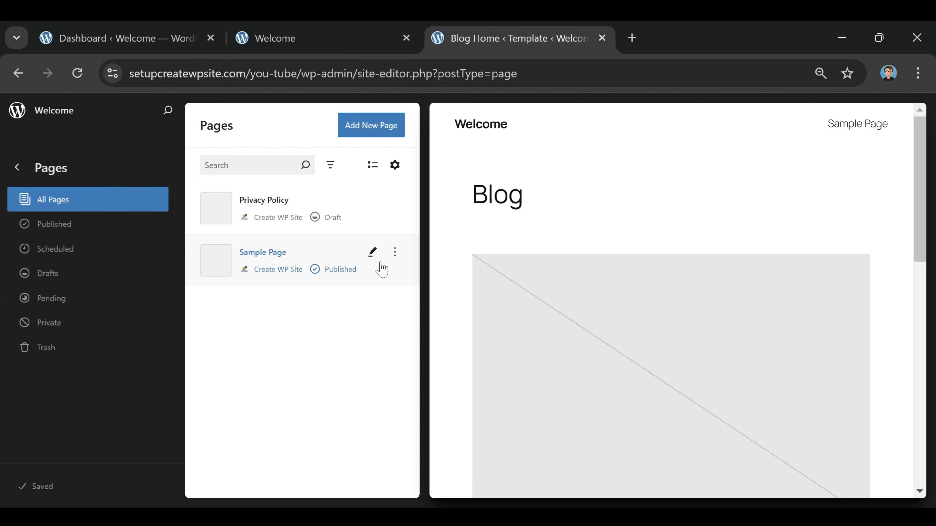
click(394, 253)
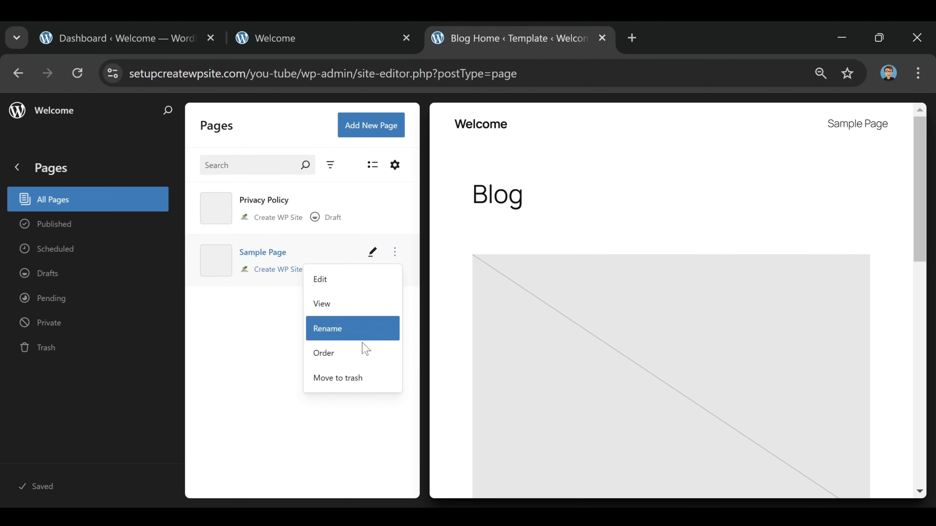
click(355, 376)
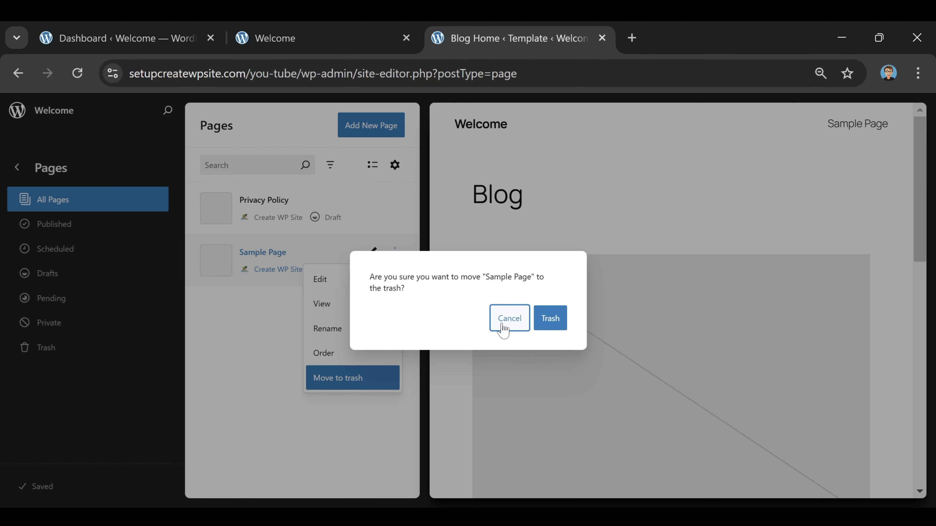
click(549, 319)
Step: Create a new draft page titled Home
click(374, 135)
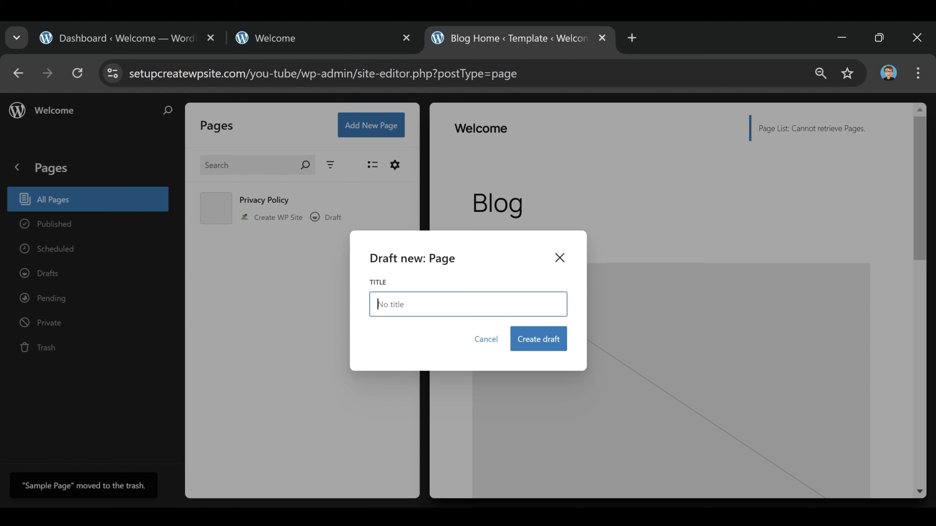
key(Down)
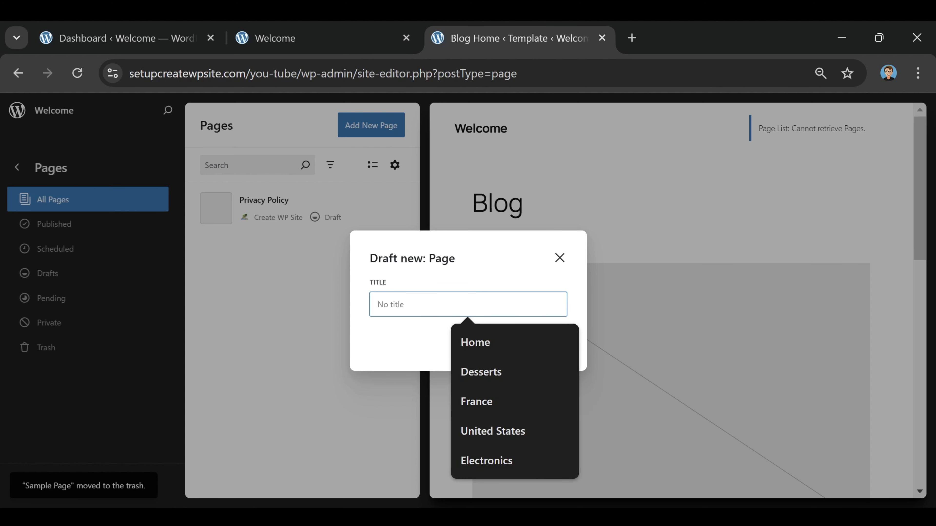
click(493, 350)
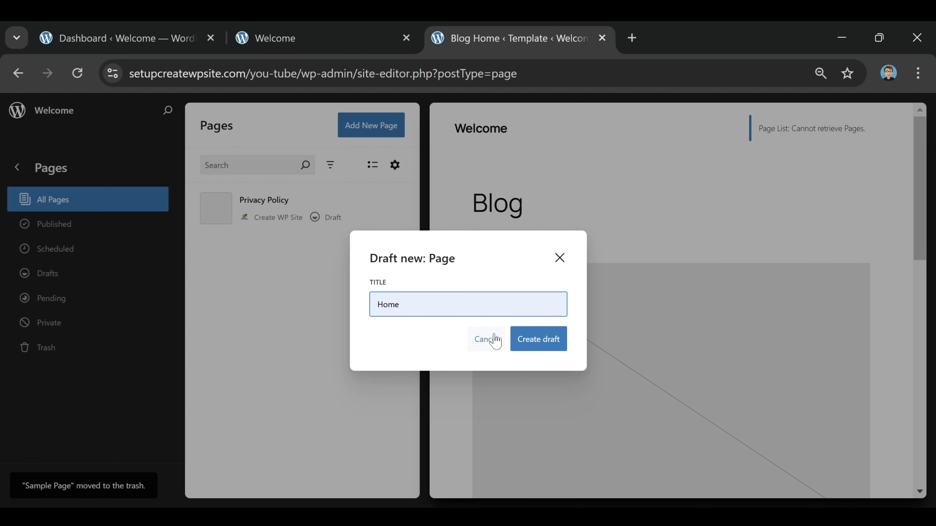
click(547, 349)
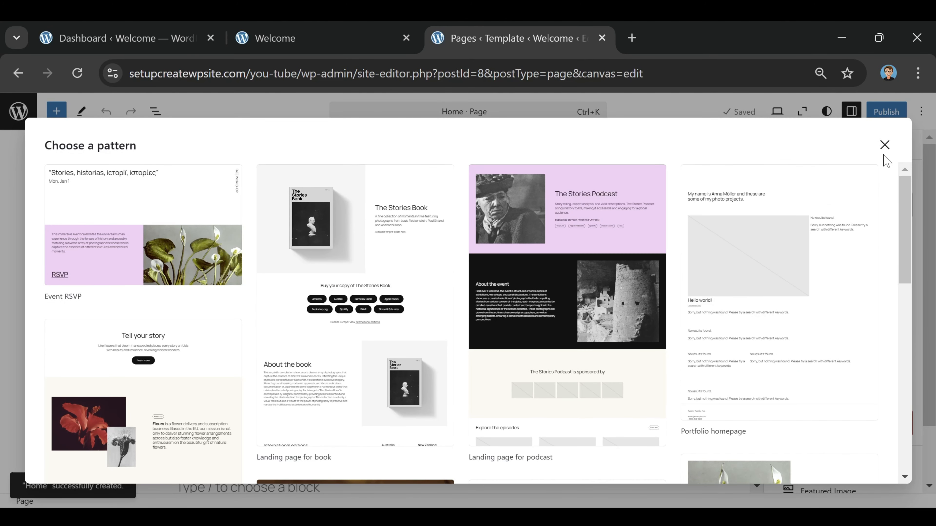
Step: Publish the Home page without a starter pattern and return to the pages list
click(885, 145)
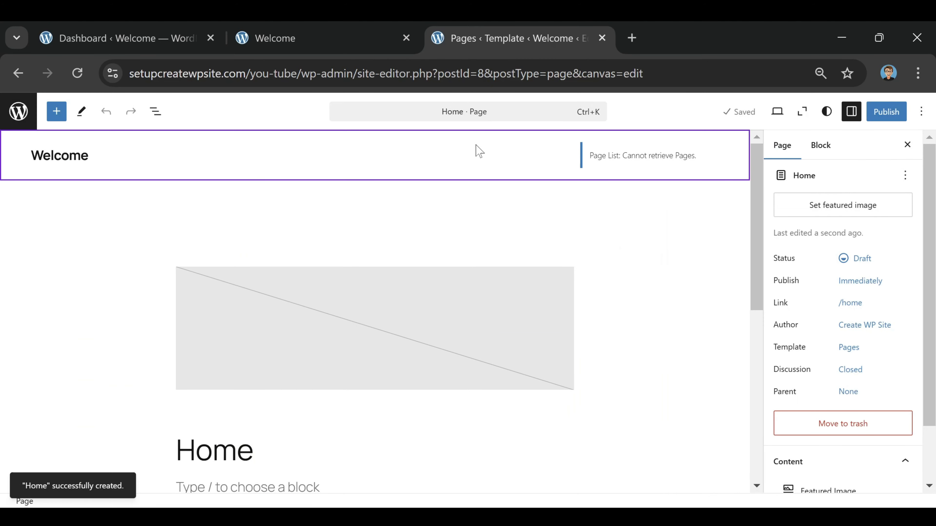
click(889, 116)
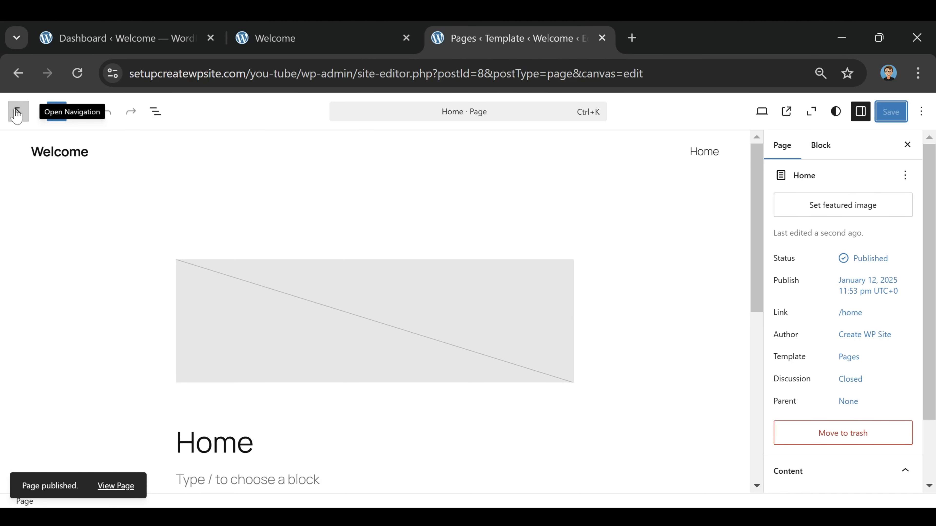
click(17, 115)
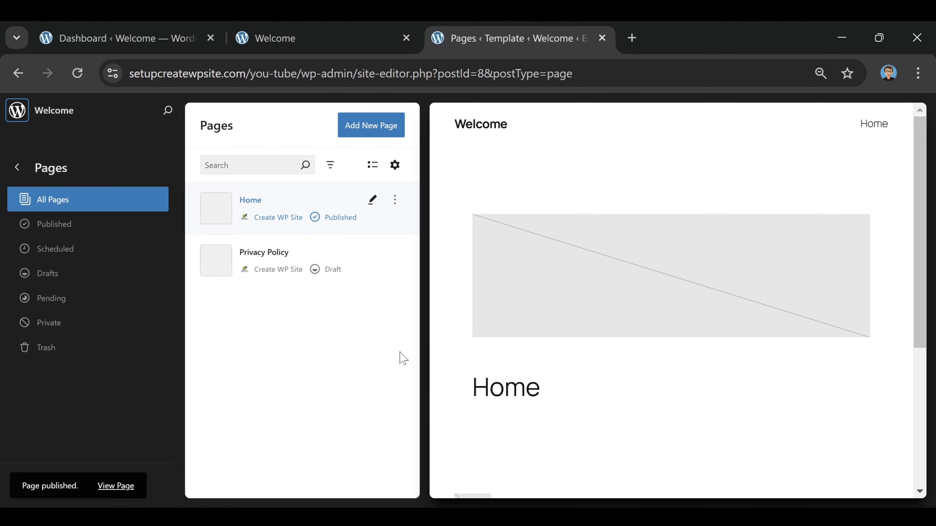
Step: Create a page titled Blog, publish it without a starter pattern, and return to the pages list
click(365, 134)
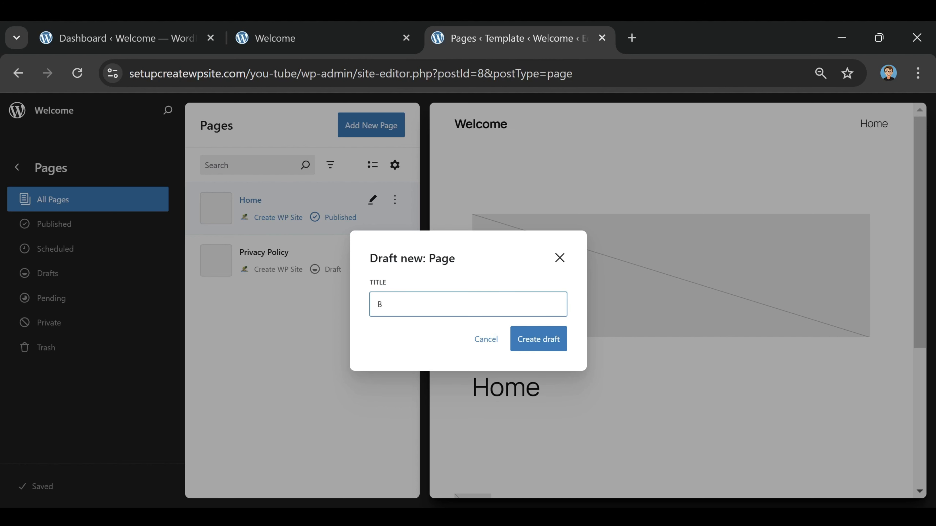
text(Blog)
click(538, 349)
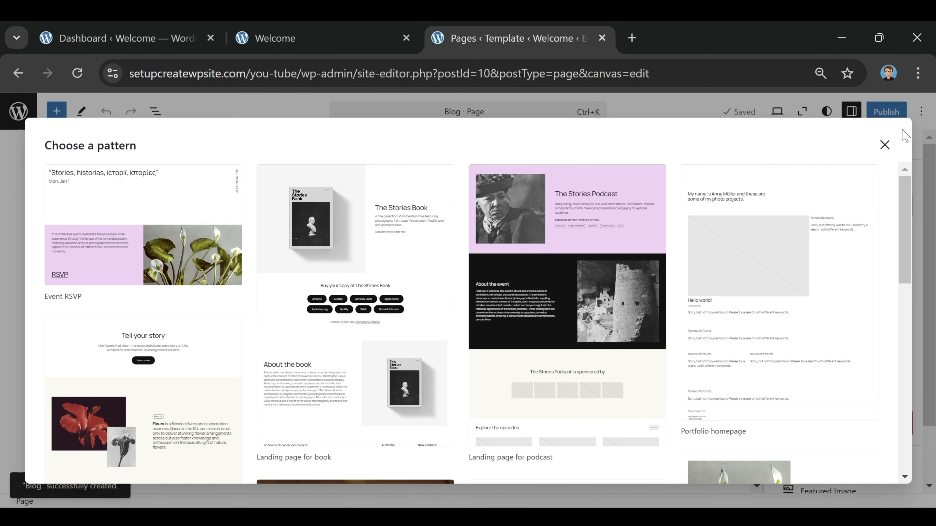
click(884, 144)
click(879, 111)
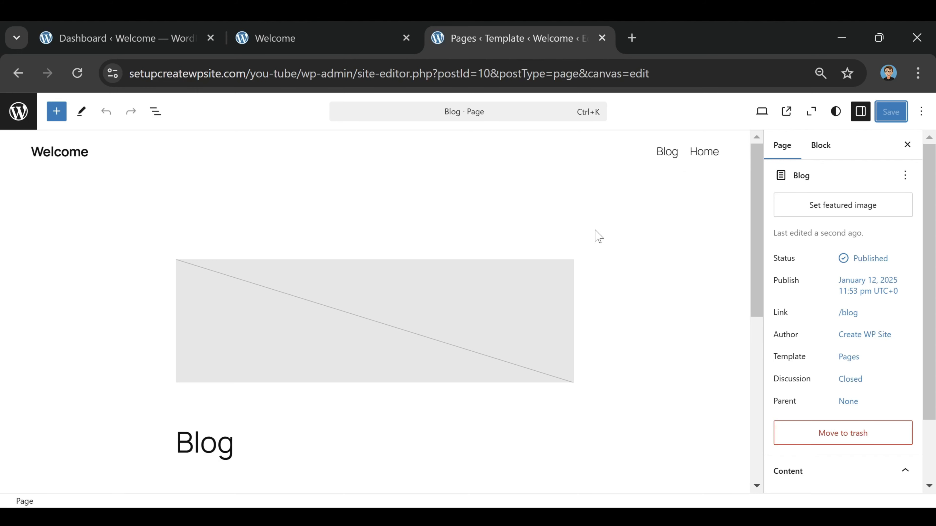
click(19, 111)
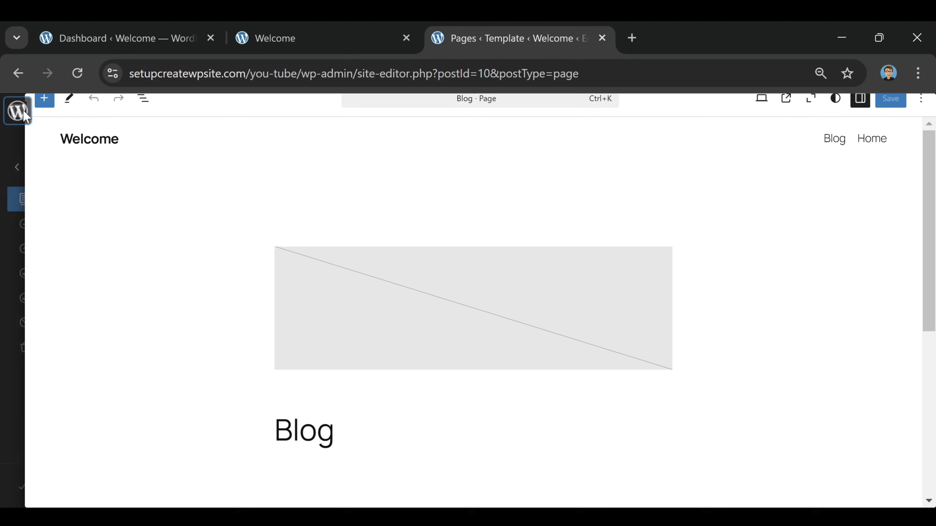
Step: Create a page titled Contact, publish it without a starter pattern, and return to the pages list
click(371, 125)
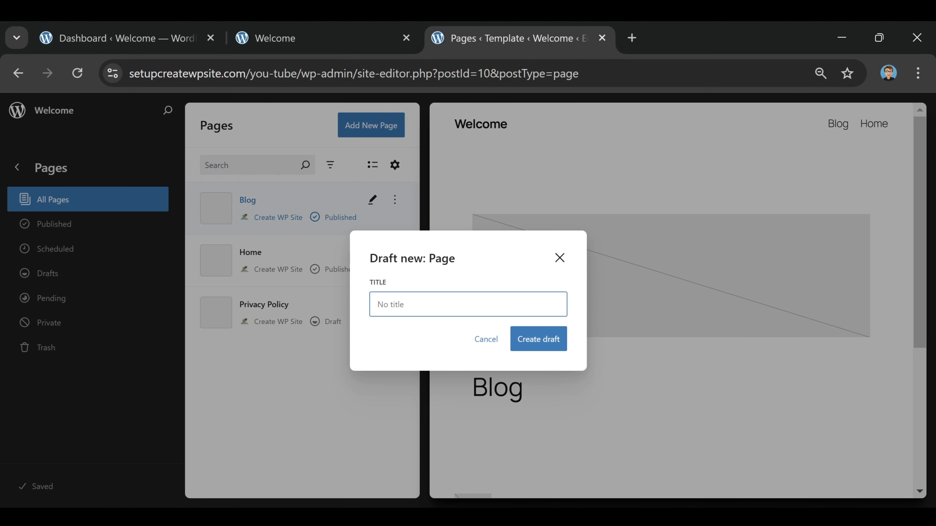
text(Contact)
click(532, 335)
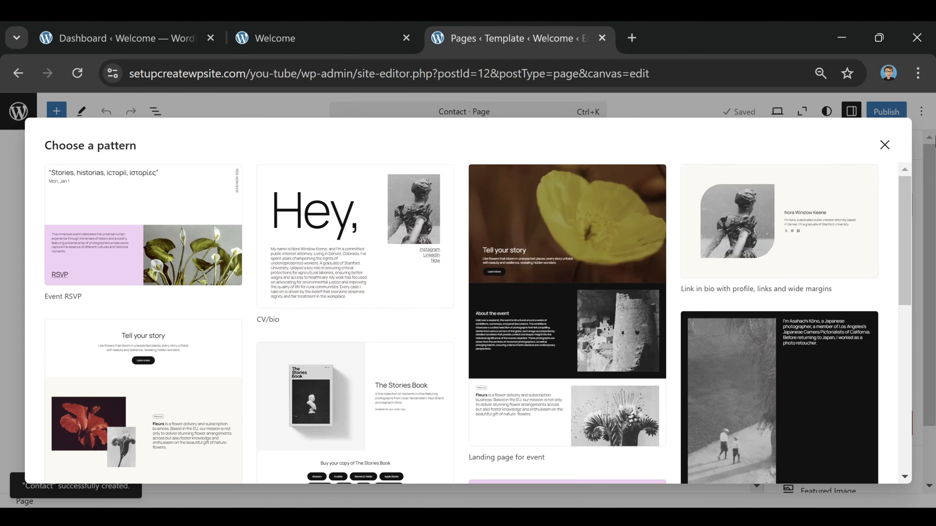
click(884, 145)
click(891, 119)
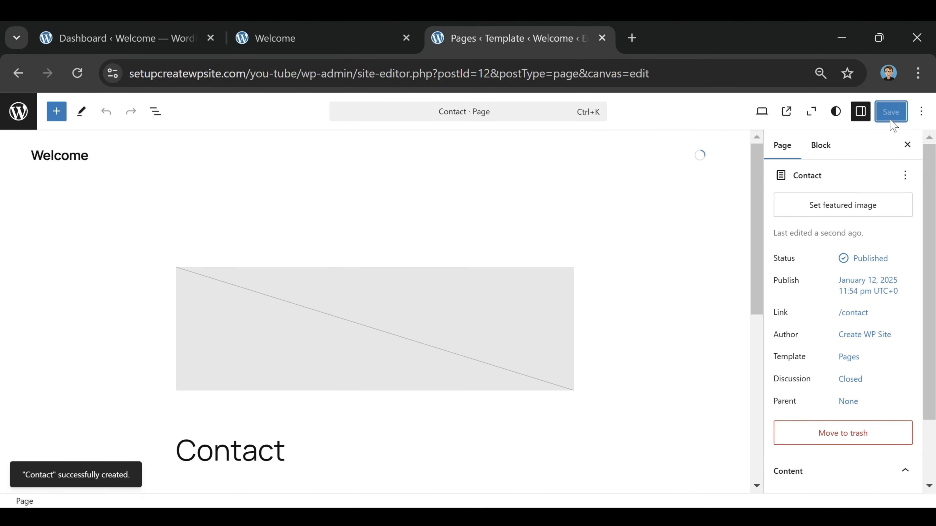
click(19, 111)
Step: Create a page titled About, publish it without a starter pattern, and return to the pages list
click(373, 128)
click(418, 304)
text(About)
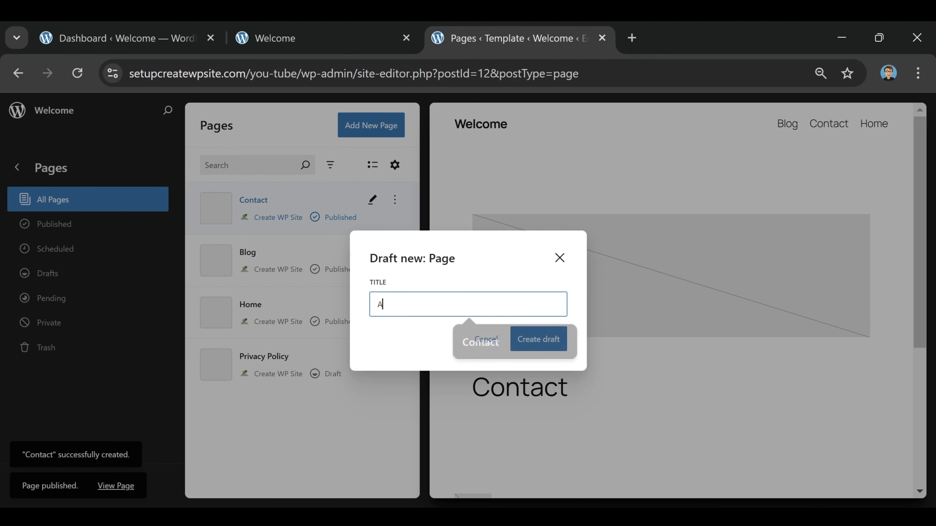
click(547, 340)
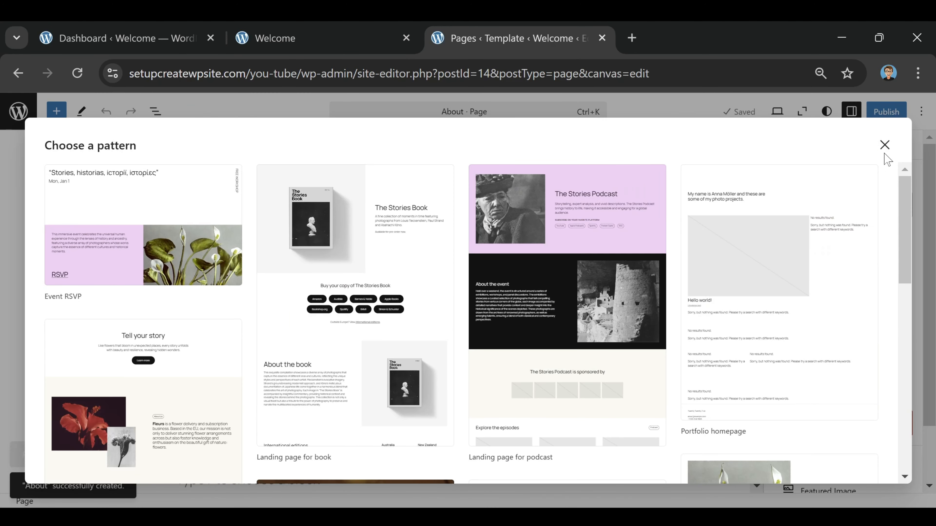
click(884, 146)
click(885, 113)
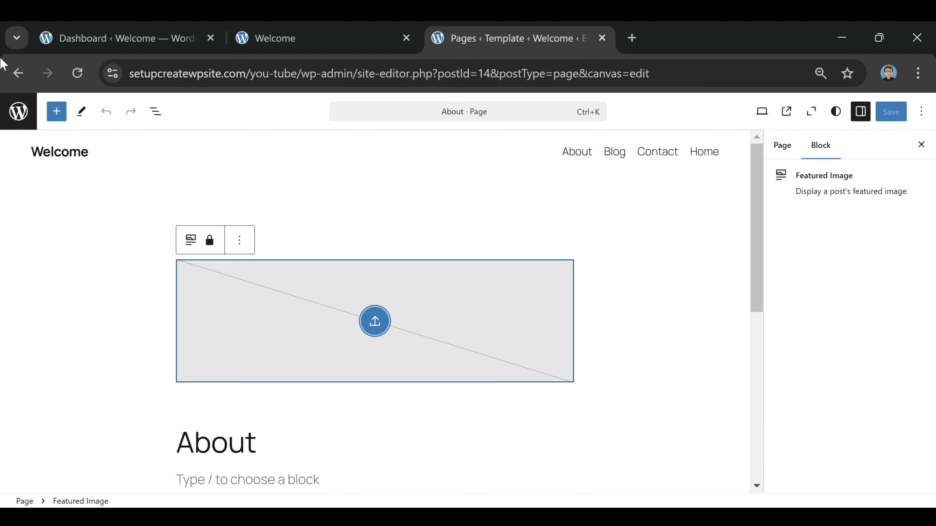
click(18, 112)
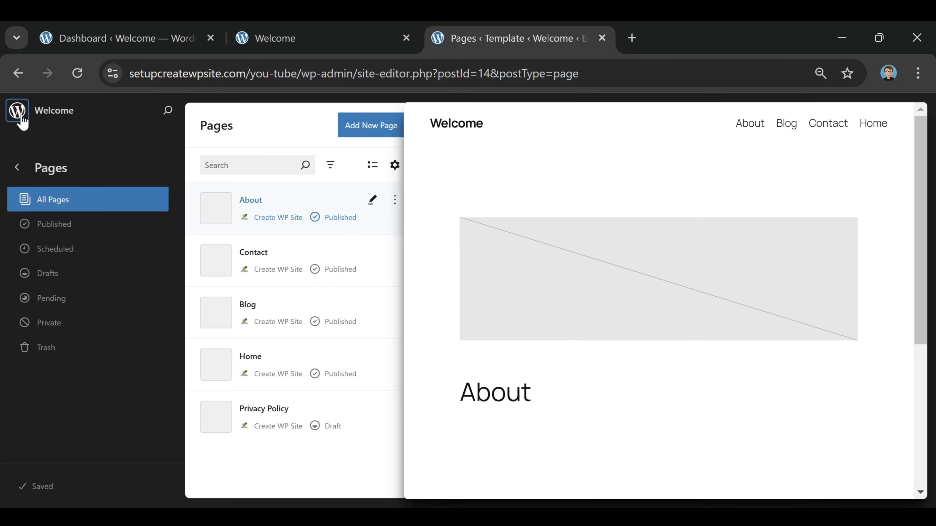
Step: Compare theme style variations such as Noon, Afternoon and Twilight in the site styles, and apply the Evening variation
click(17, 173)
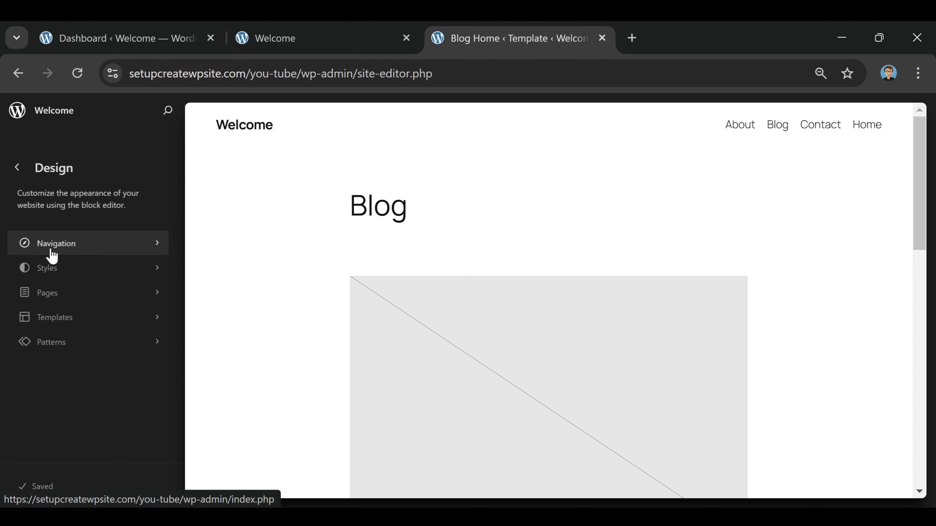
click(51, 280)
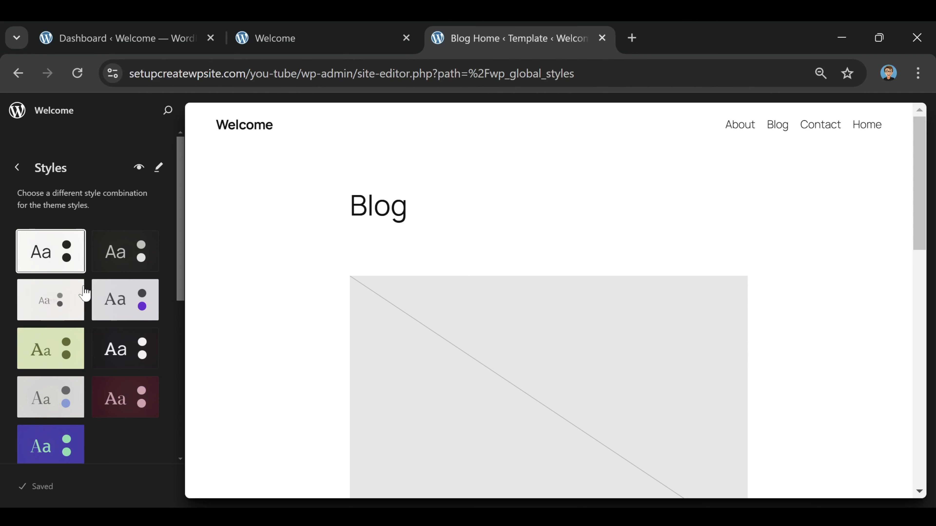
click(130, 264)
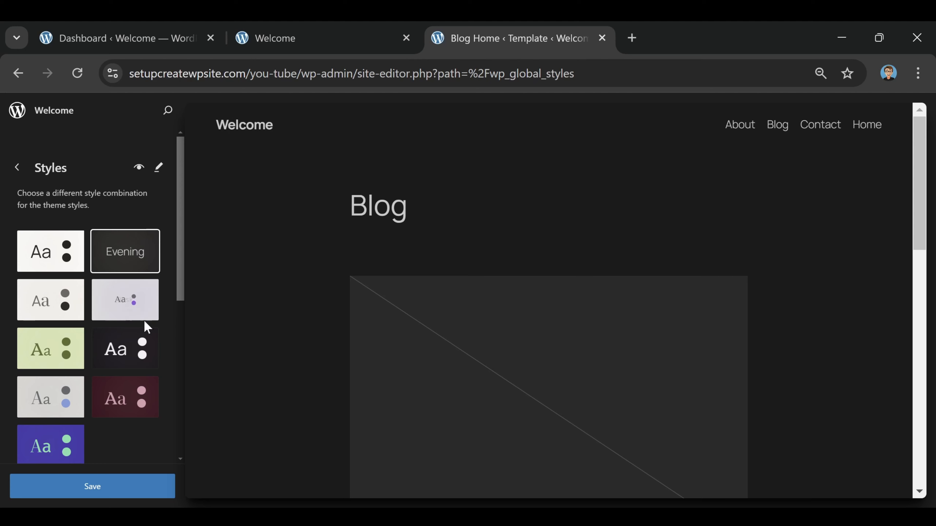
click(135, 308)
click(49, 300)
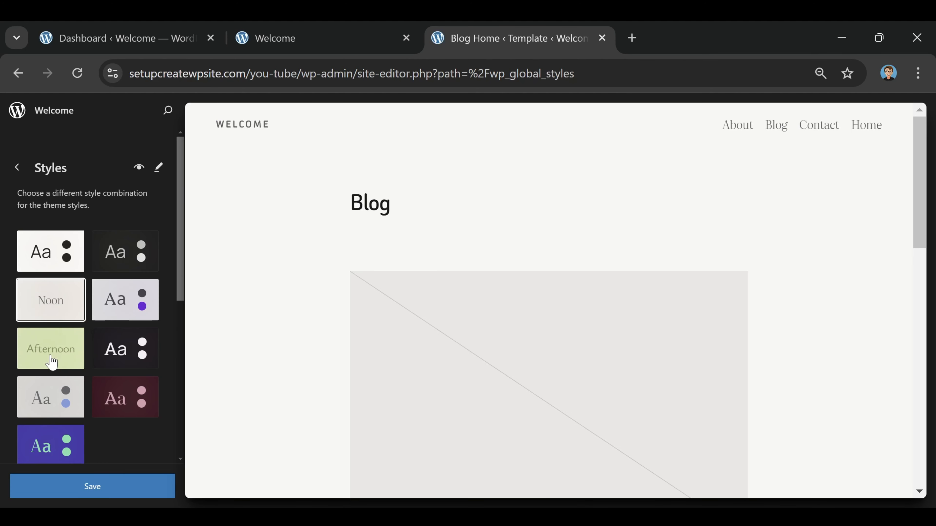
click(70, 358)
click(133, 355)
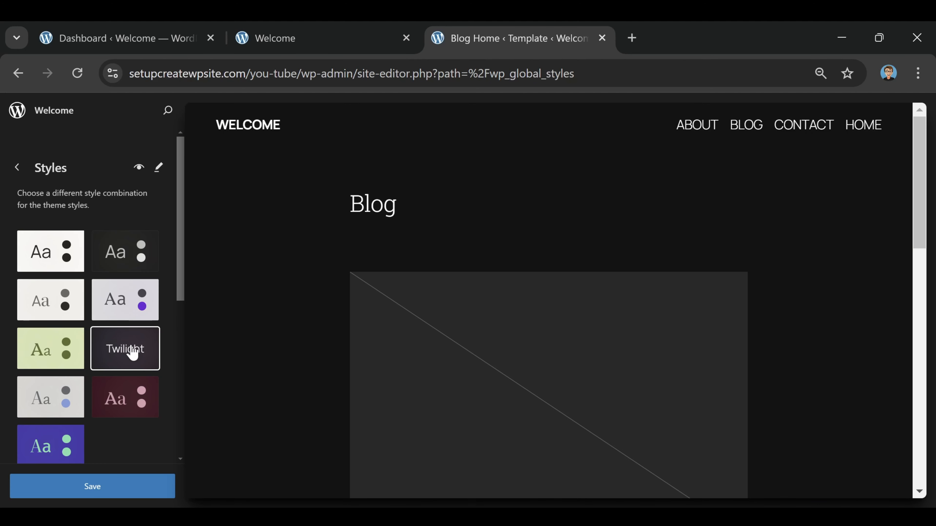
click(129, 258)
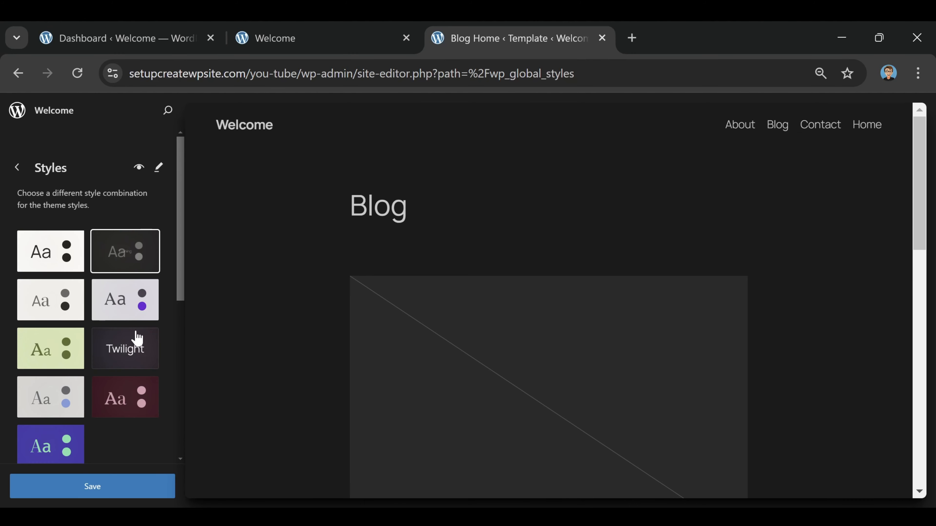
click(138, 342)
click(130, 255)
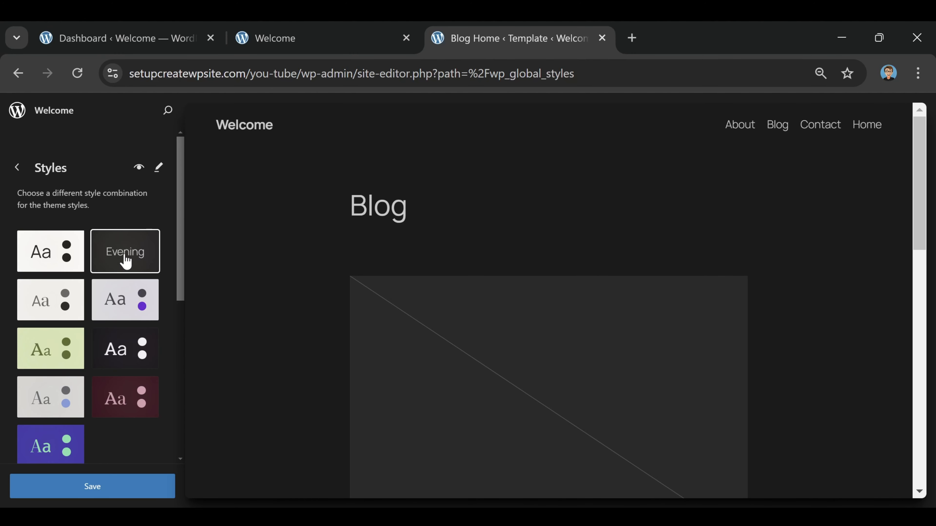
Step: Look through the color palettes and typography presets offered in the site styles
scroll(119, 293, down, 5)
scroll(71, 217, down, 3)
scroll(50, 297, up, 4)
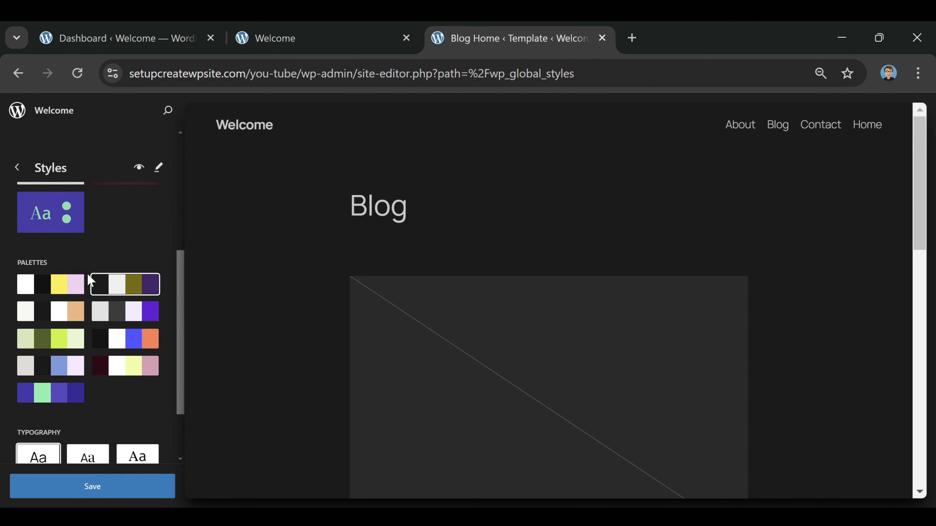
scroll(88, 298, down, 3)
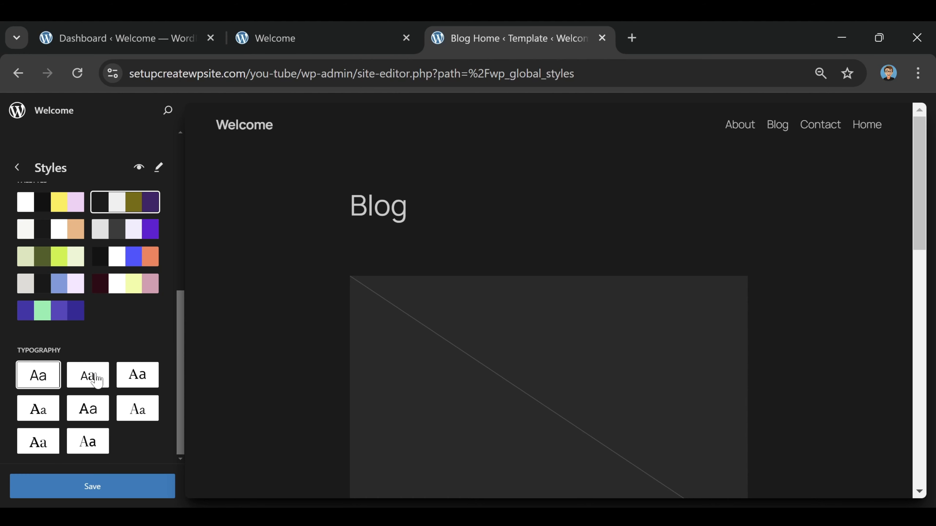
scroll(87, 385, up, 5)
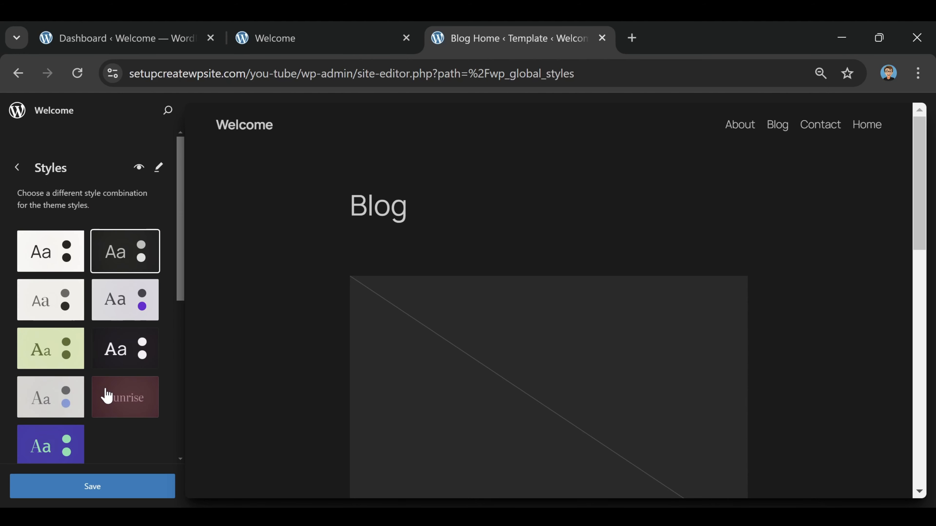
scroll(95, 345, down, 1)
scroll(94, 345, down, 2)
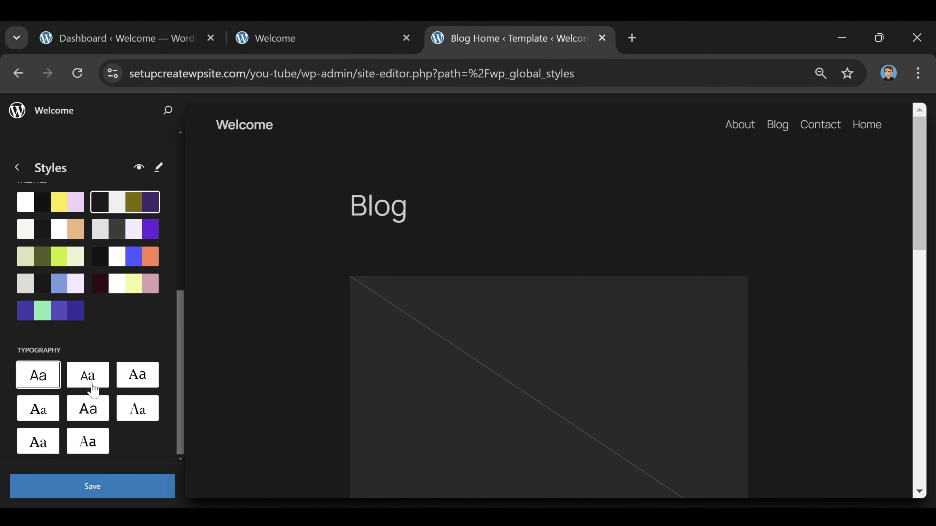
Step: Compare several typography presets, apply the first preset in the second row, and save the site styles
click(141, 380)
click(150, 380)
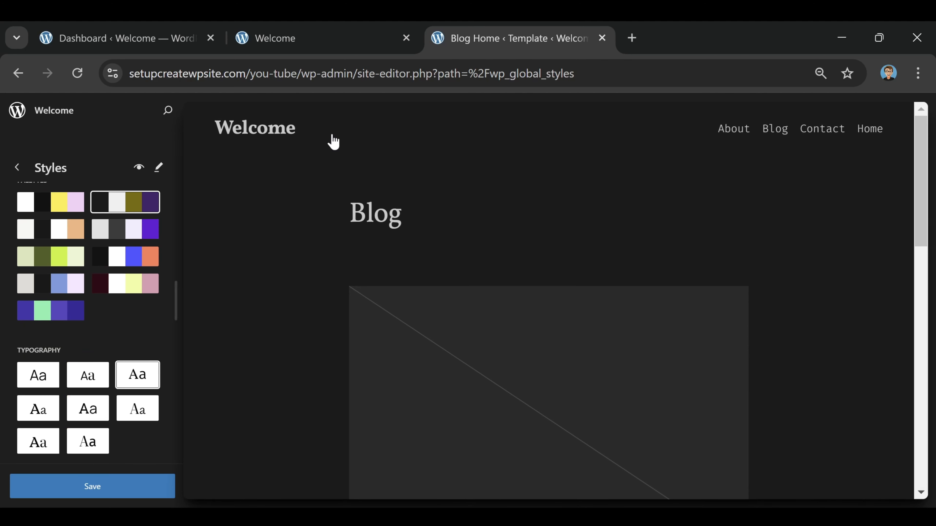
click(54, 416)
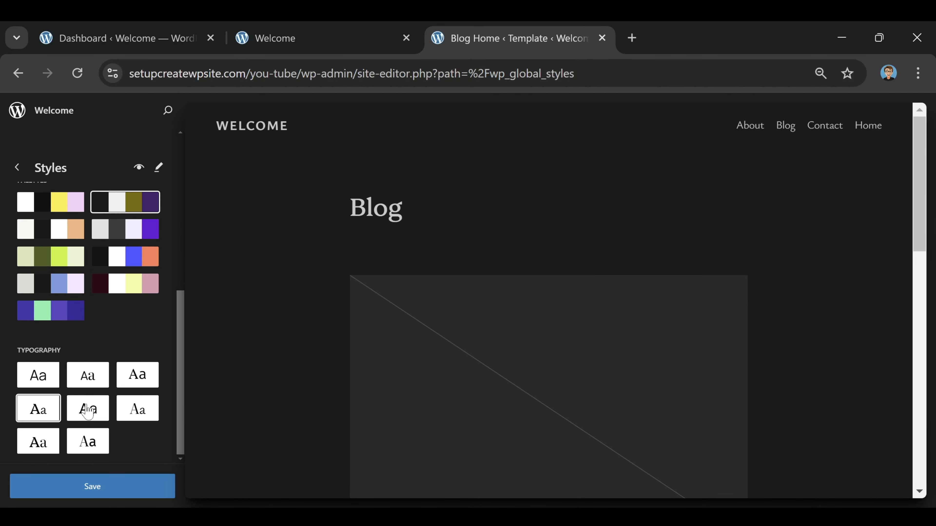
click(96, 412)
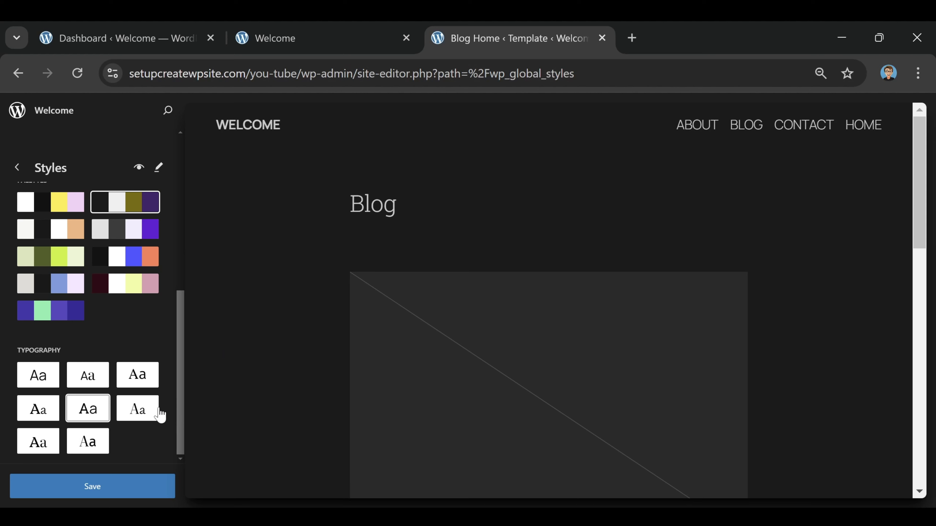
click(140, 417)
click(78, 452)
click(35, 451)
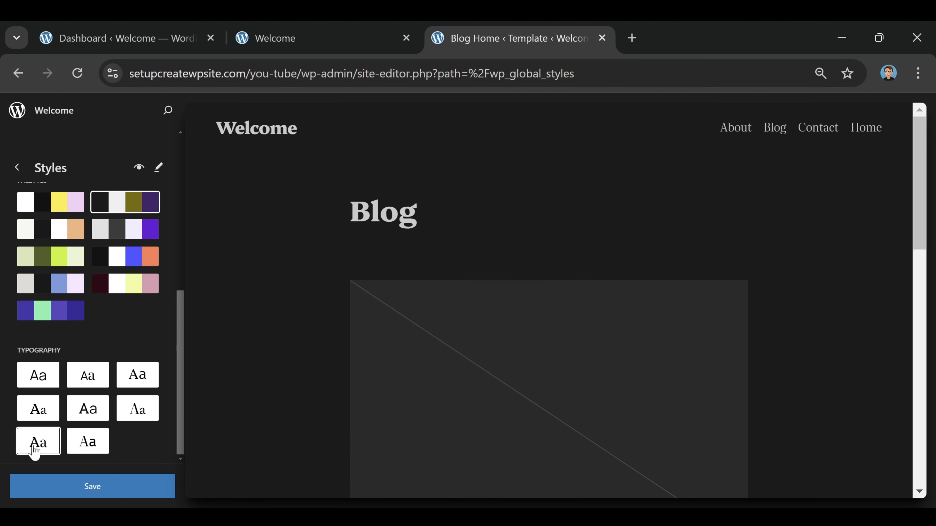
click(96, 414)
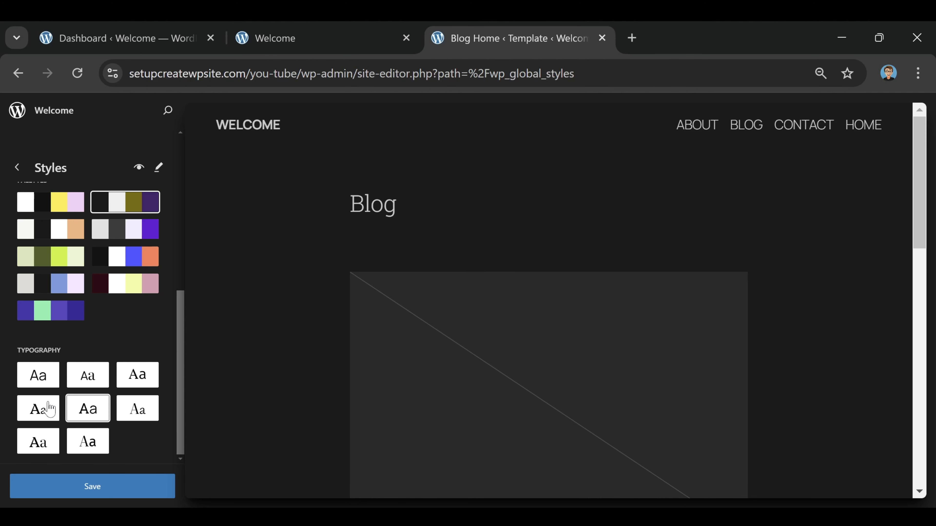
click(49, 409)
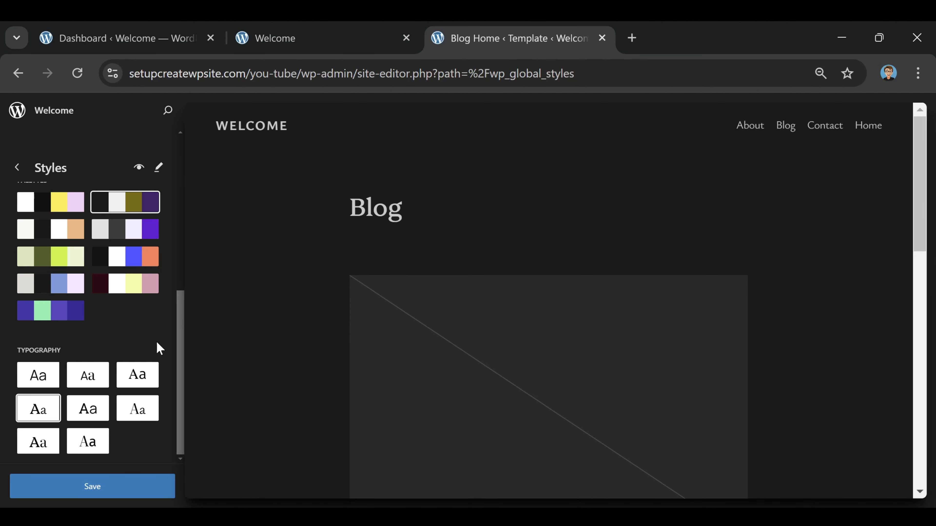
click(102, 492)
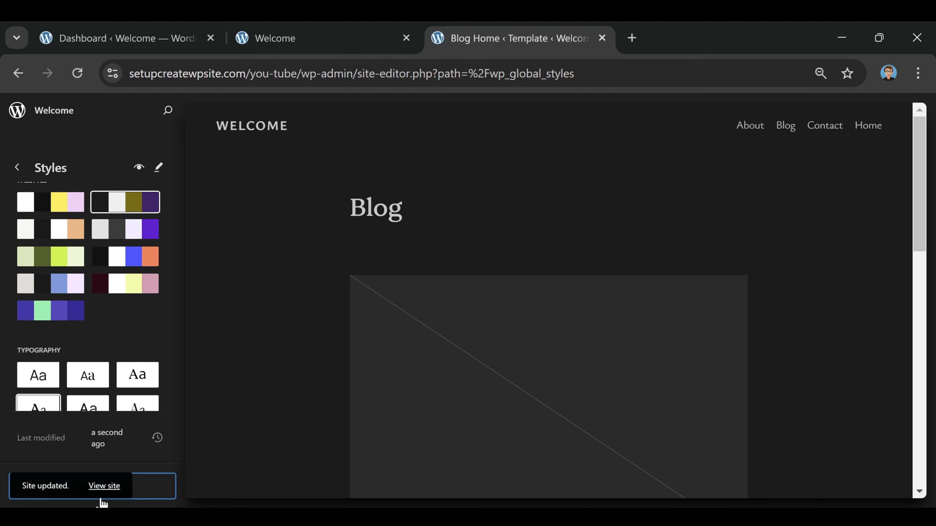
Step: Switch to the live site, reload it, and examine the homepage with the saved styles
click(306, 44)
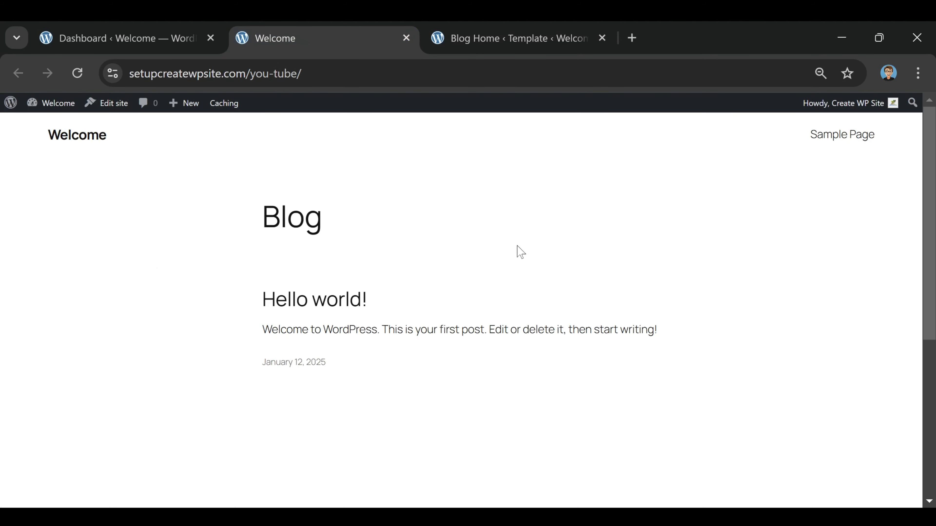
click(76, 74)
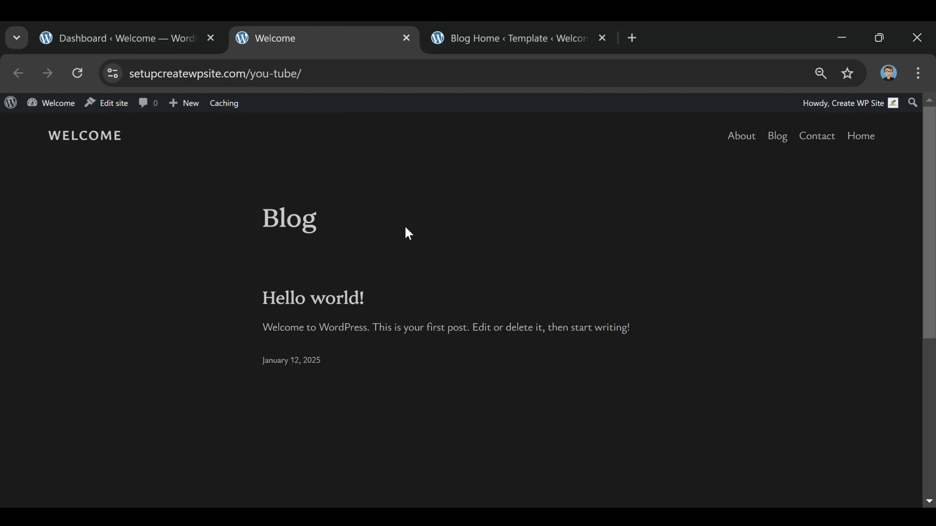
scroll(442, 251, down, 5)
scroll(456, 291, up, 5)
Step: Return to the site editor, change the header's site title to "Digital Traffic Lab", and save
key(ctrl+Tab)
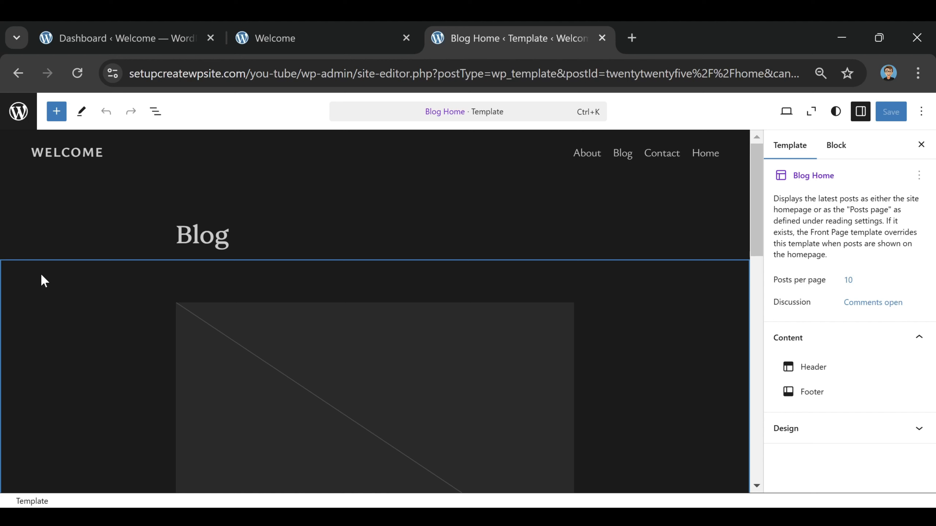
click(60, 159)
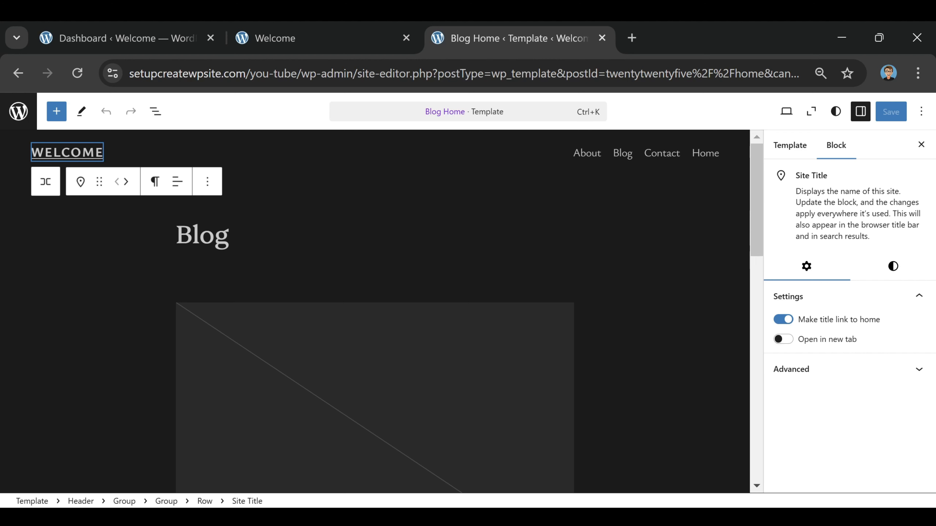
key(Right)
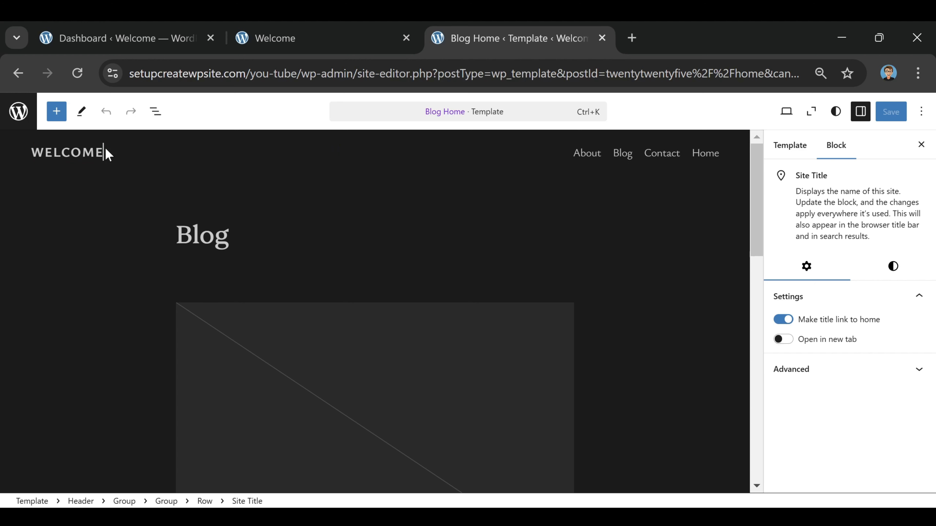
key(BackSpace)
key(BackSpace)
key(BackSpace)
key(BackSpace)
key(BackSpace)
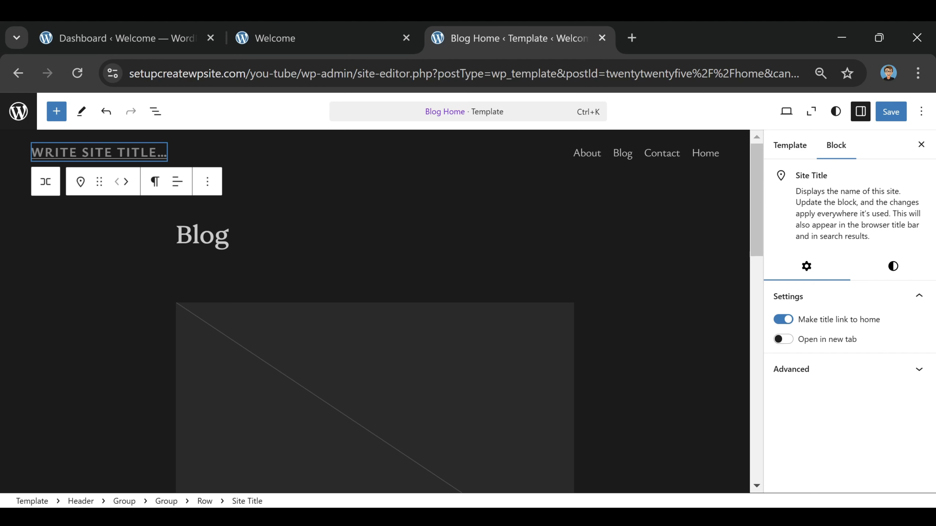
text(Digital Traffic La)
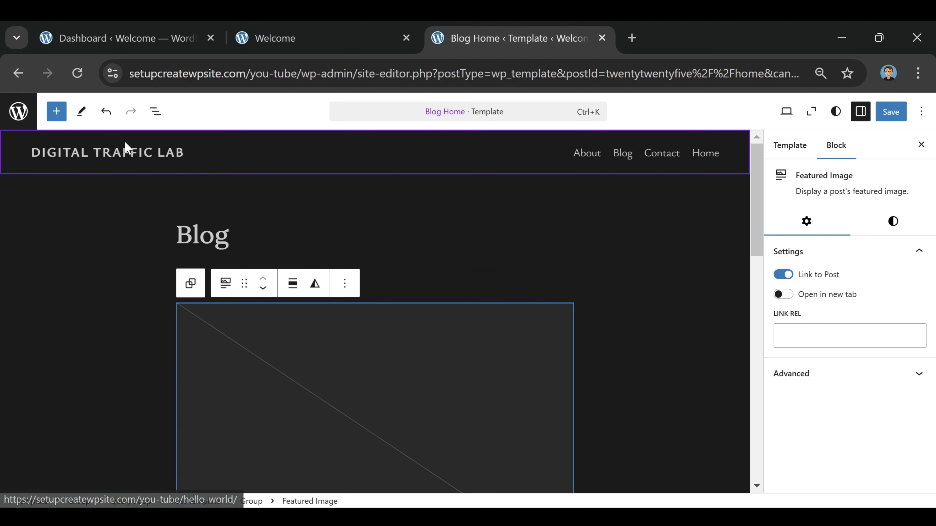
click(889, 118)
click(889, 118)
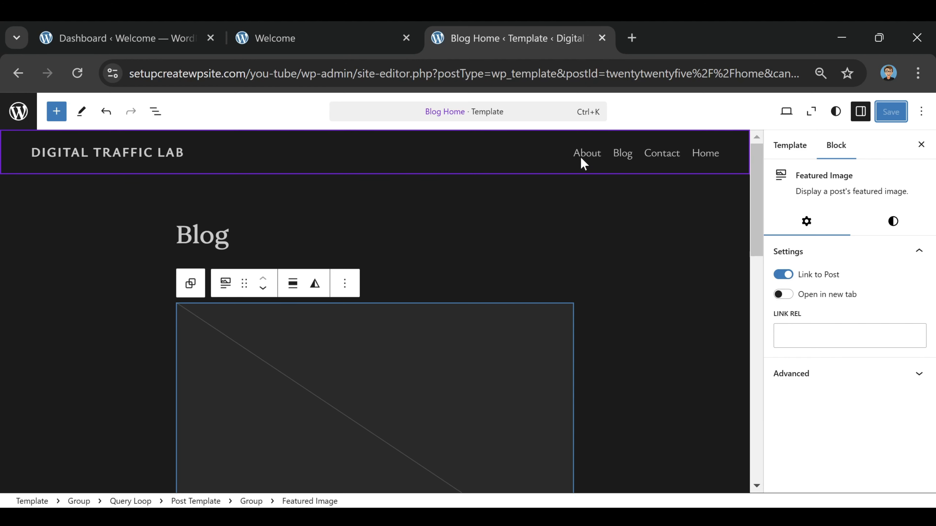
Step: Convert the header navigation's automatic page list into an editable menu
click(476, 148)
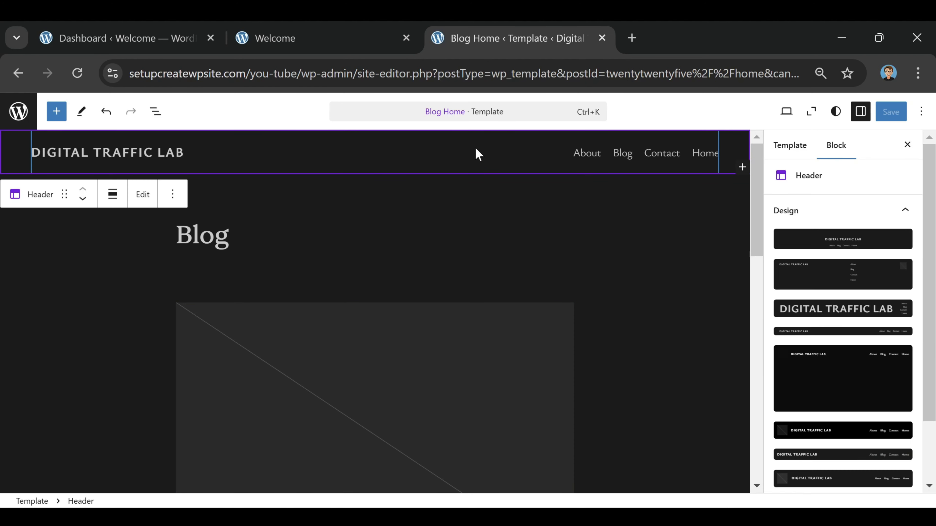
click(606, 148)
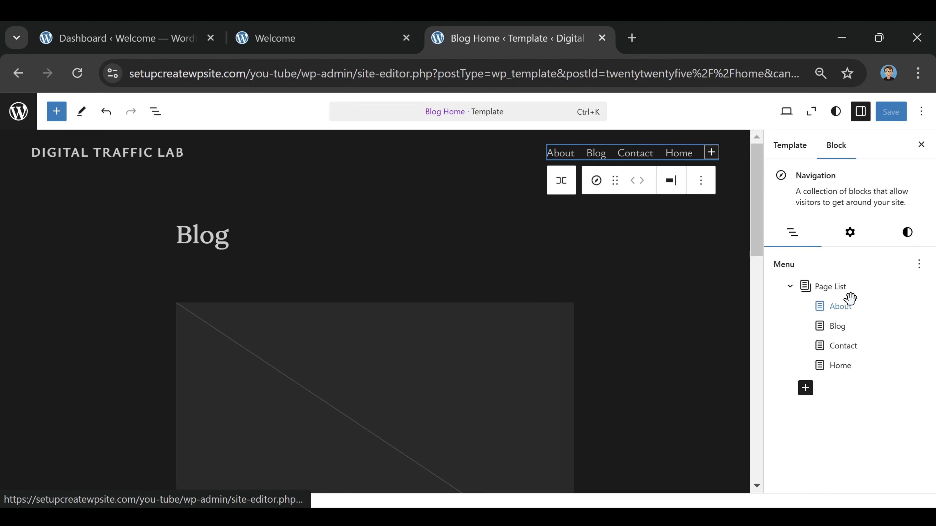
click(837, 366)
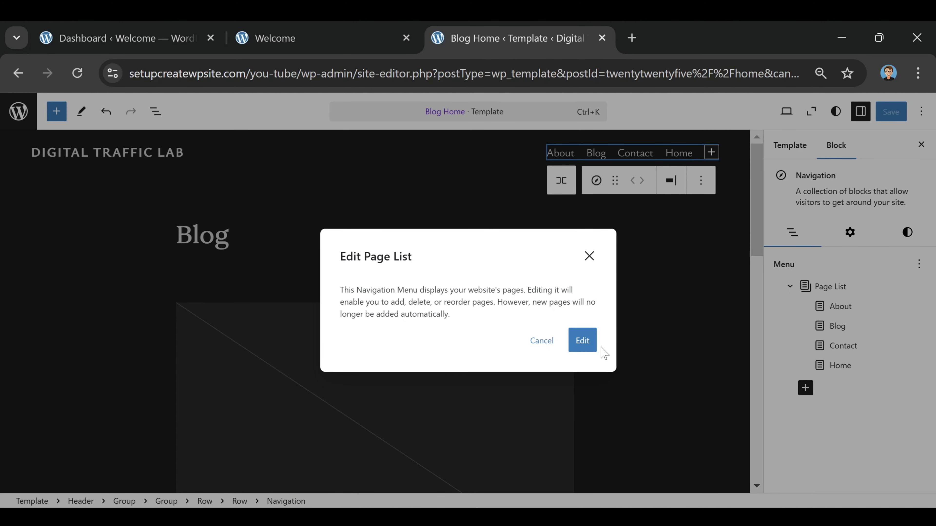
click(584, 341)
Step: Order the header menu as Home, Blog, About, Contact, save it, and check it on the reloaded live site
drag(829, 347, 798, 284)
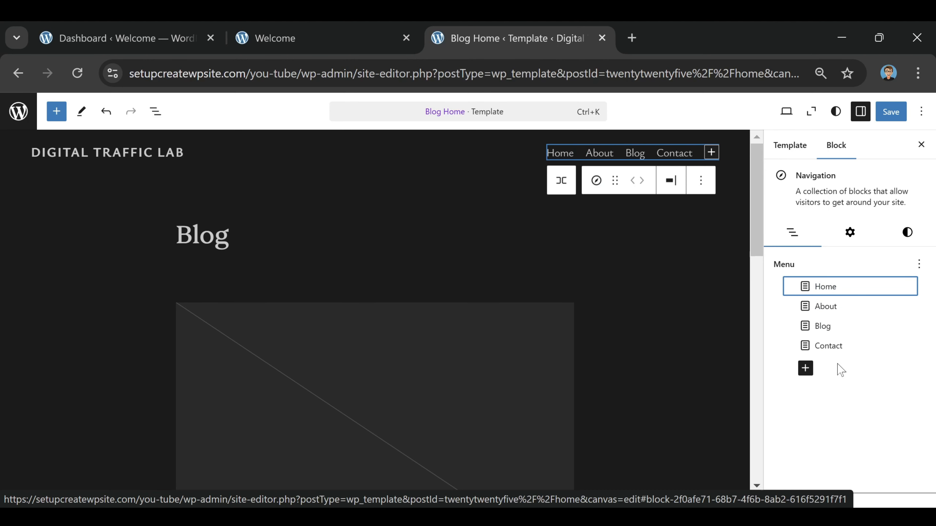
drag(822, 326, 819, 306)
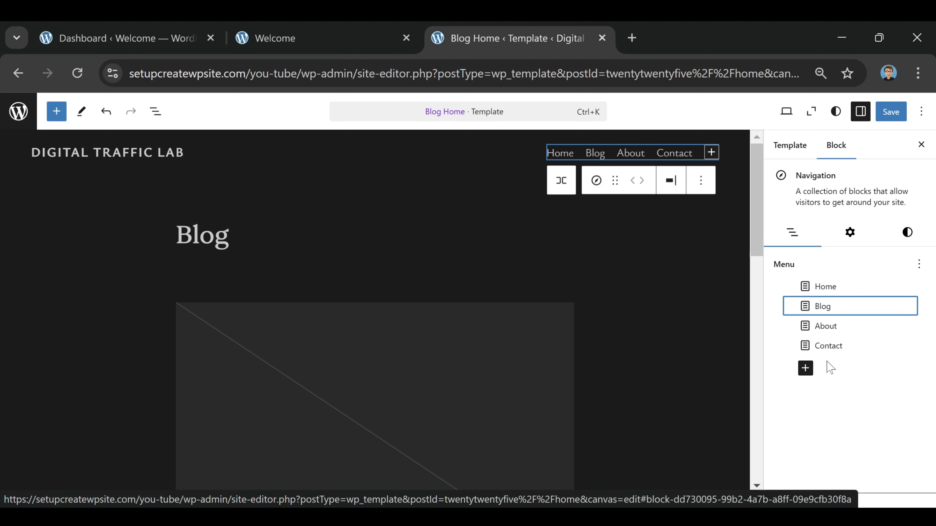
click(891, 111)
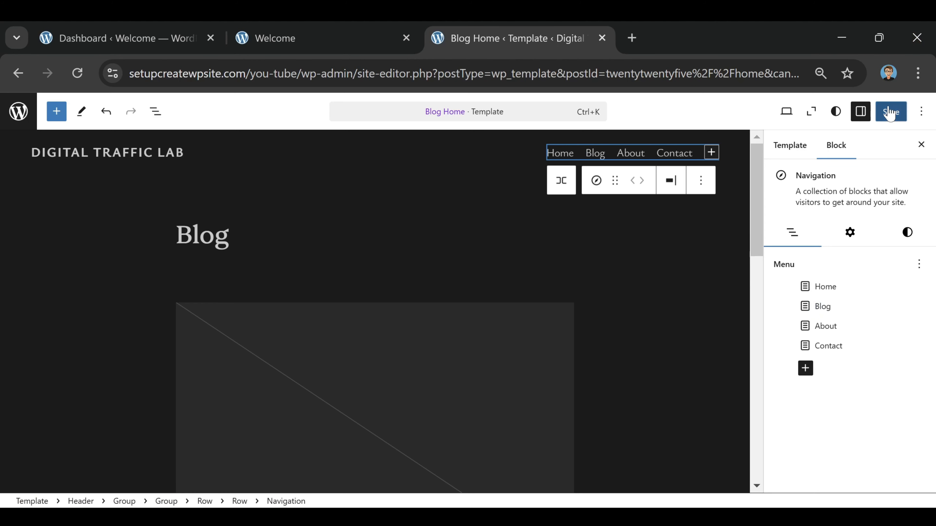
click(889, 111)
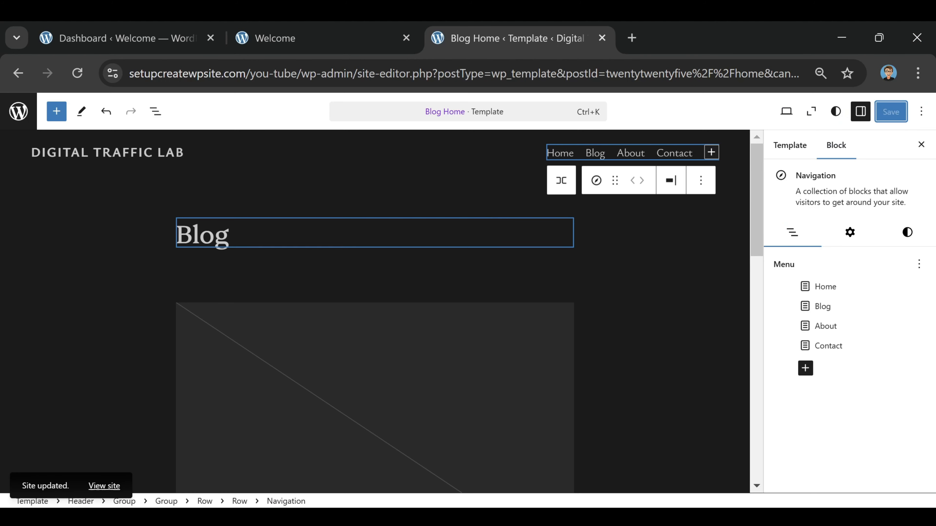
click(300, 32)
click(77, 73)
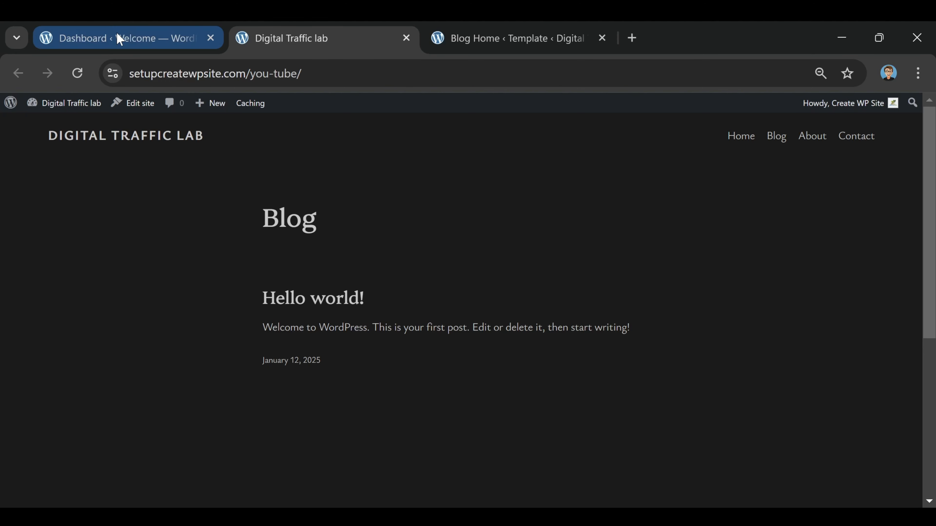
Step: In the dashboard's Reading settings, use a static homepage with Home as homepage and Blog as posts page, and save the changes
click(85, 41)
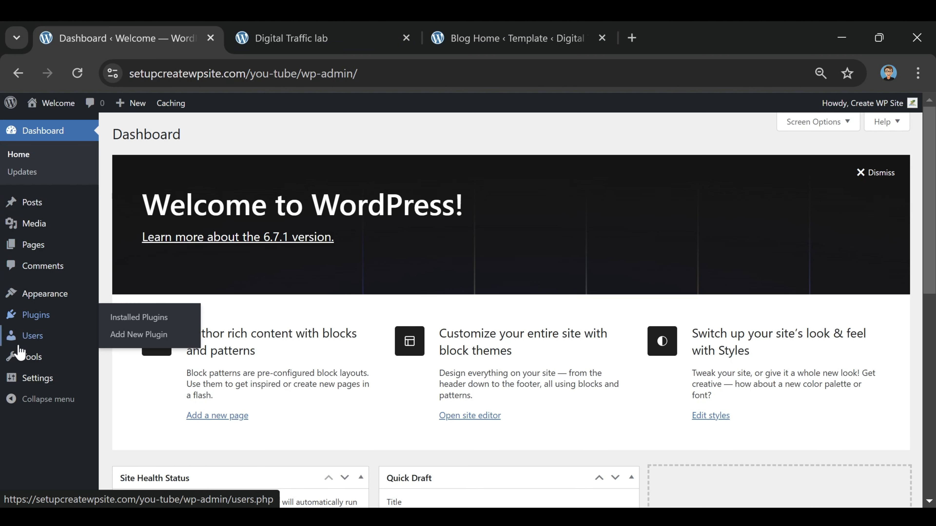
mouse_move(11, 386)
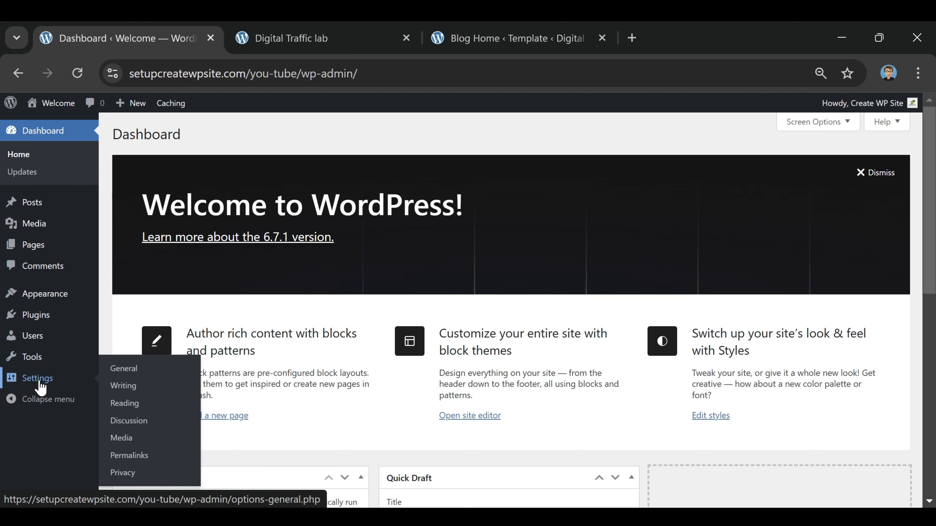
click(132, 409)
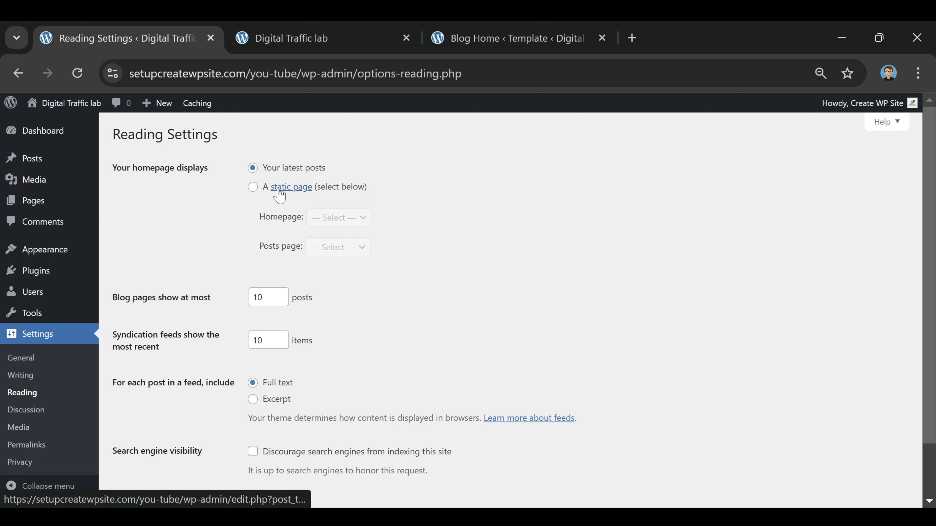
click(253, 188)
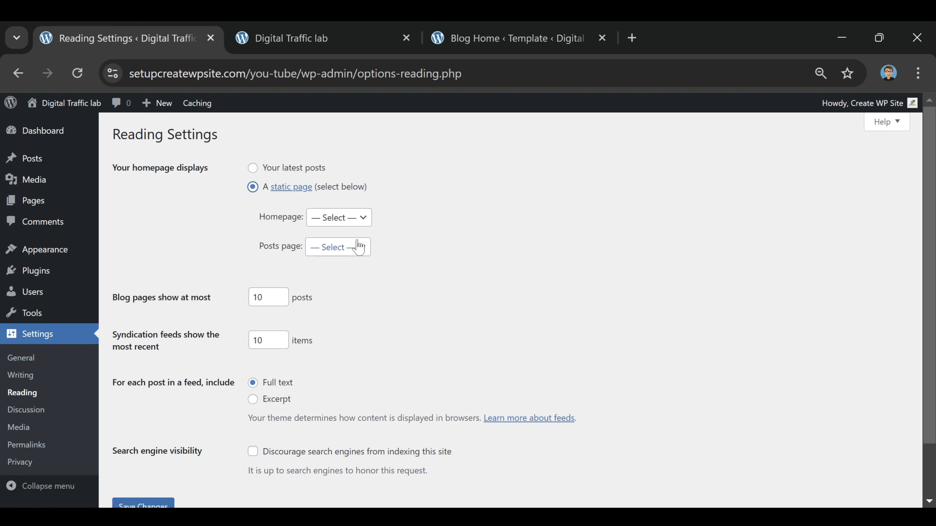
click(360, 220)
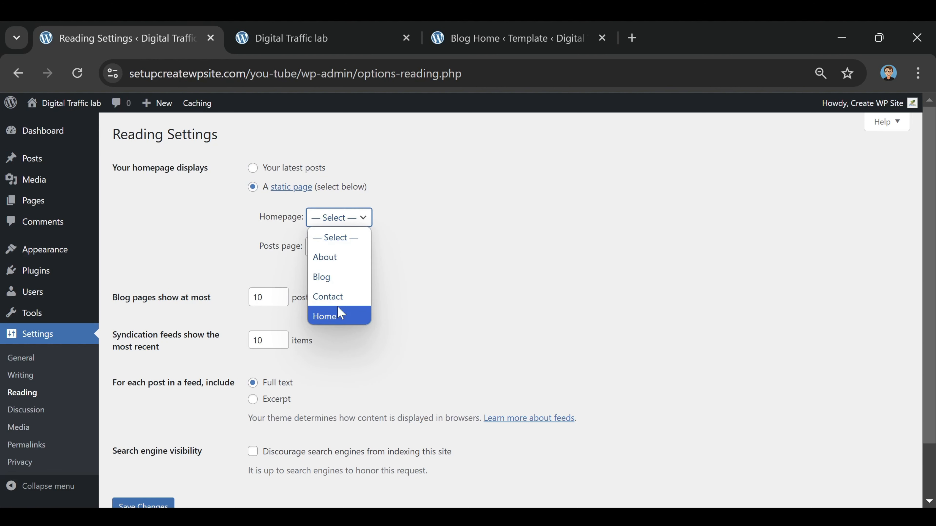
click(337, 315)
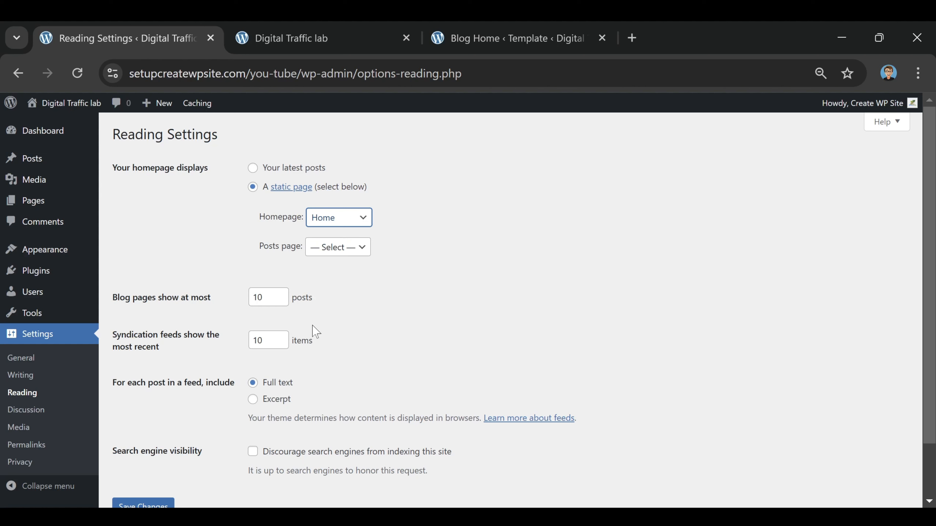
click(323, 249)
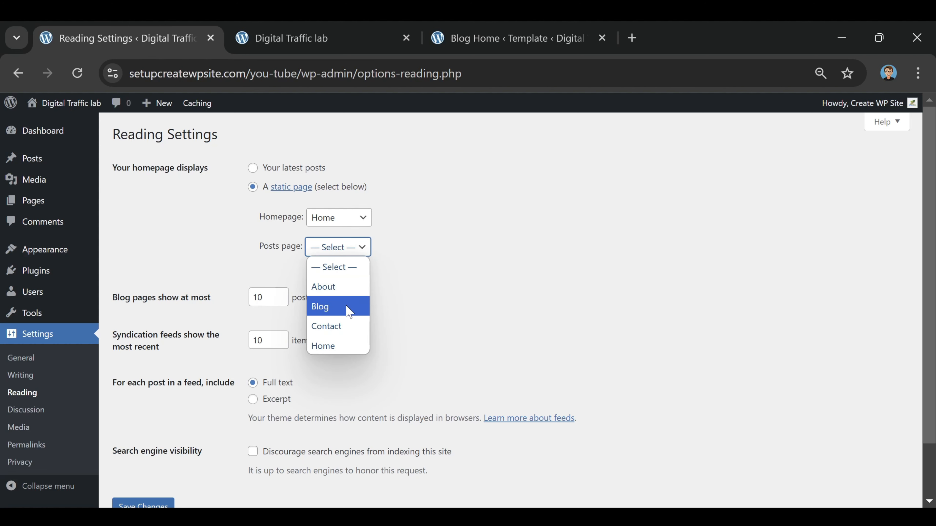
click(349, 313)
scroll(414, 242, down, 2)
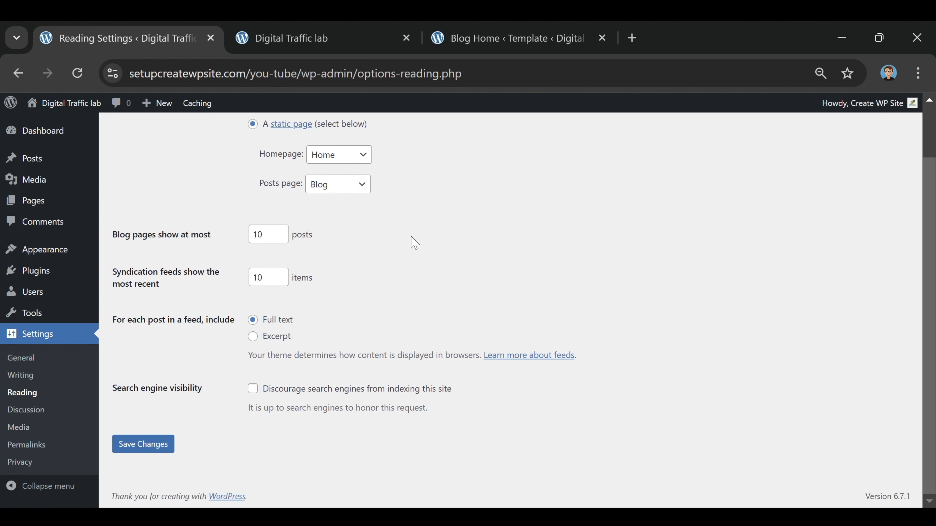
click(149, 454)
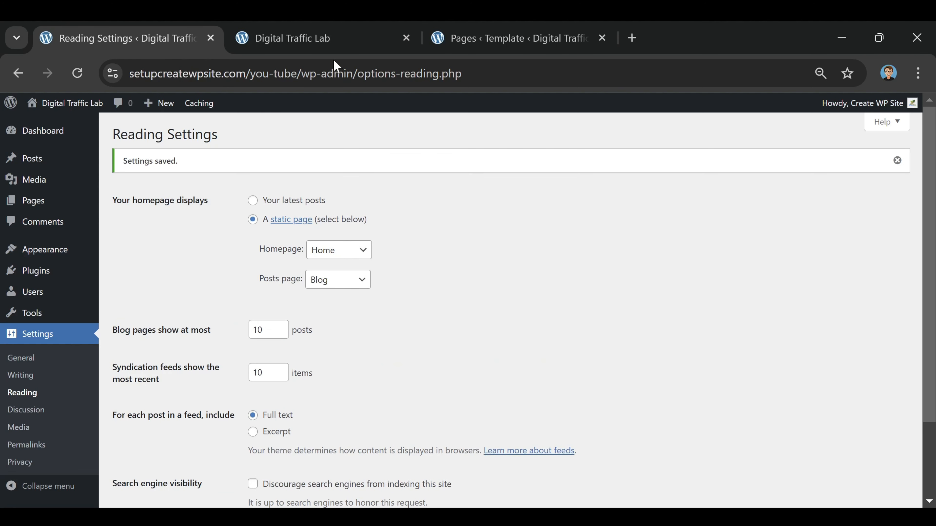
Step: Check the live homepage and reopen the site editor from it in a new tab, closing the old editor tab
click(345, 39)
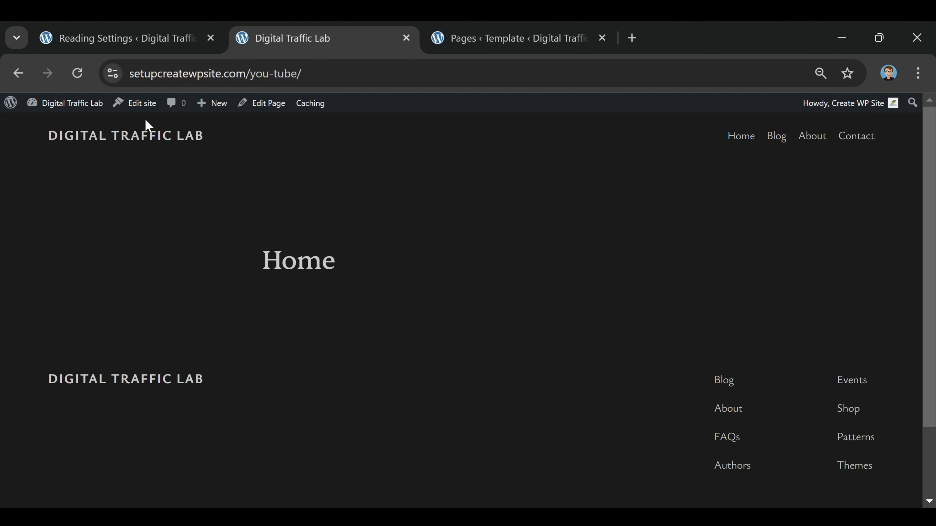
click(603, 38)
right_click(152, 104)
click(223, 122)
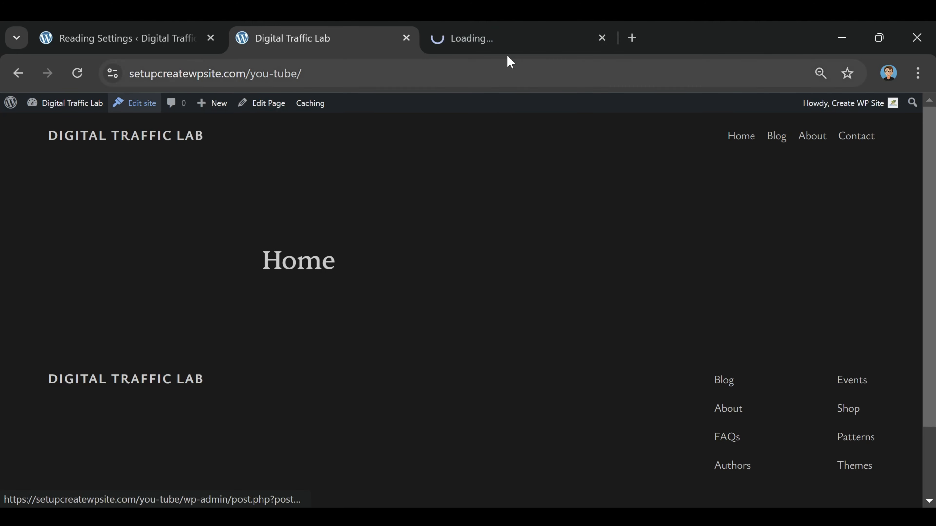
click(518, 39)
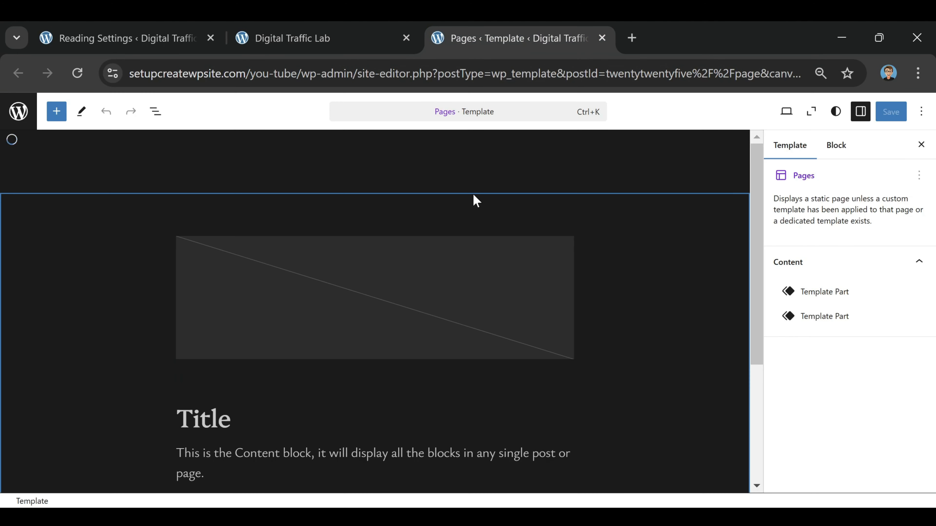
Step: Add a new Front Page template from the site's template list, starting it blank without a pattern
click(18, 113)
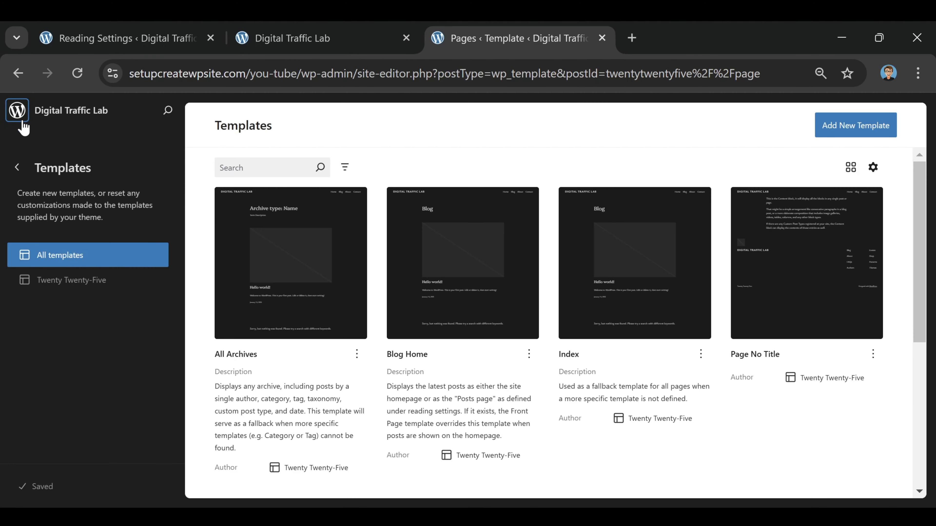
click(17, 168)
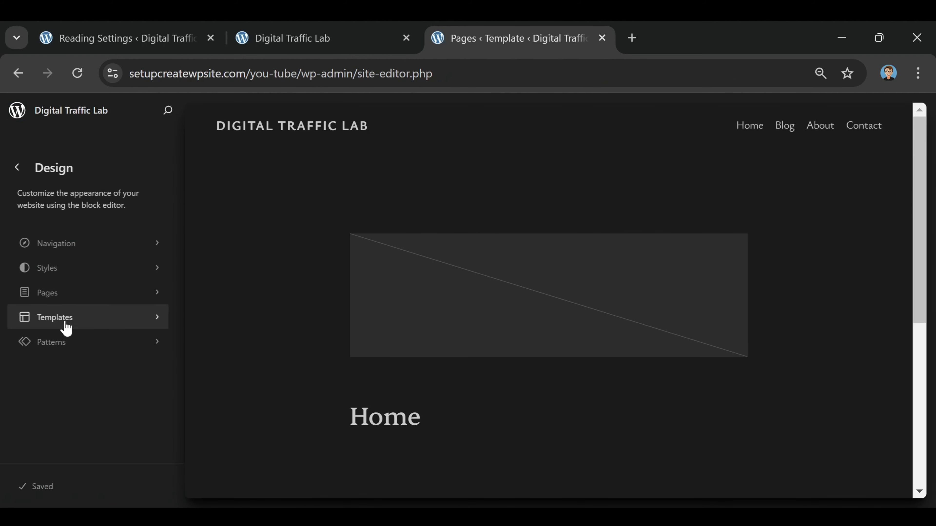
click(66, 319)
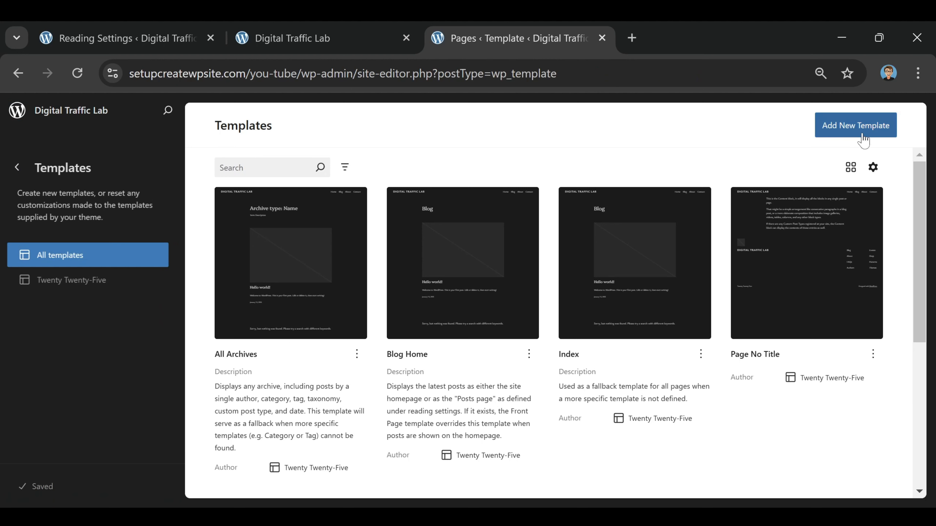
click(846, 134)
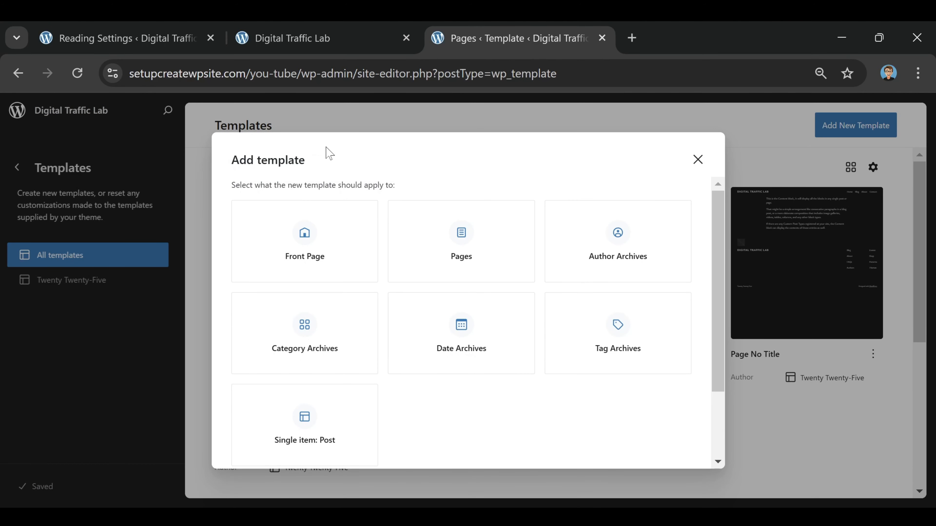
click(305, 247)
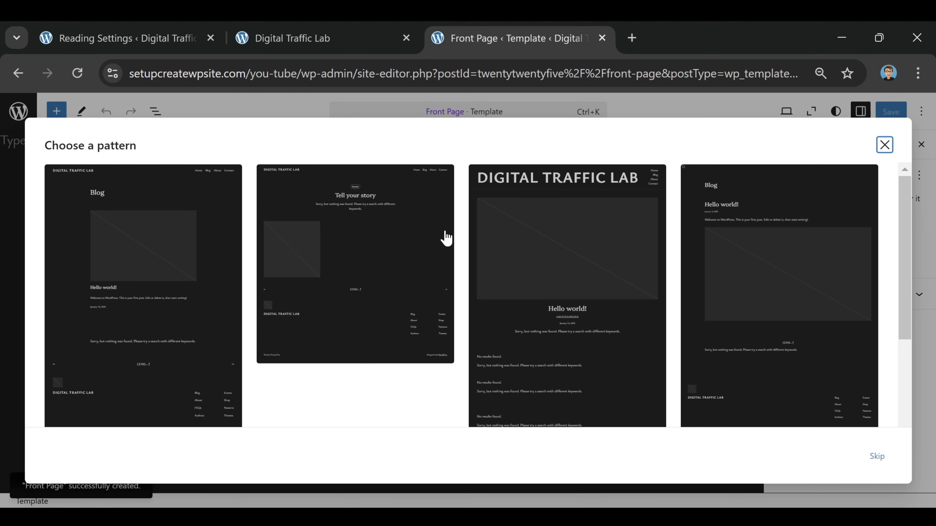
click(885, 144)
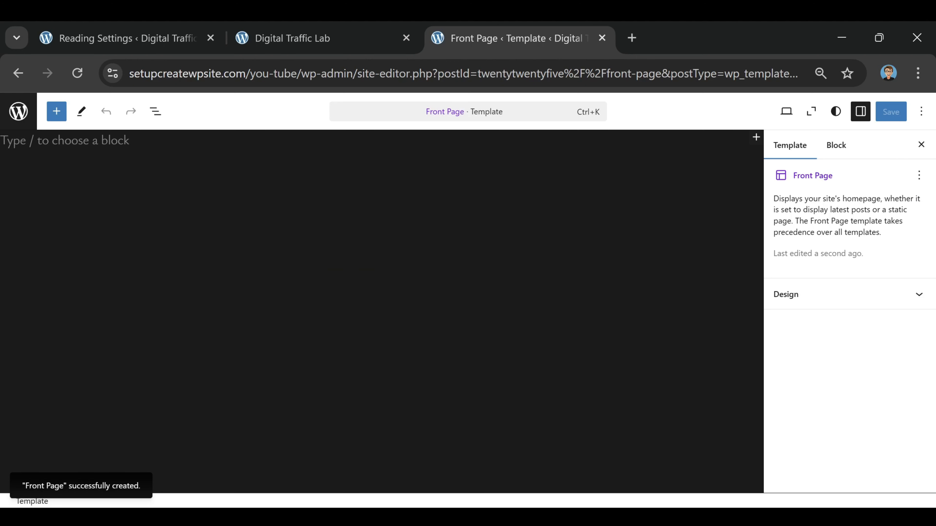
Step: Insert the Header template part as the first block of the blank Front Page template
click(65, 141)
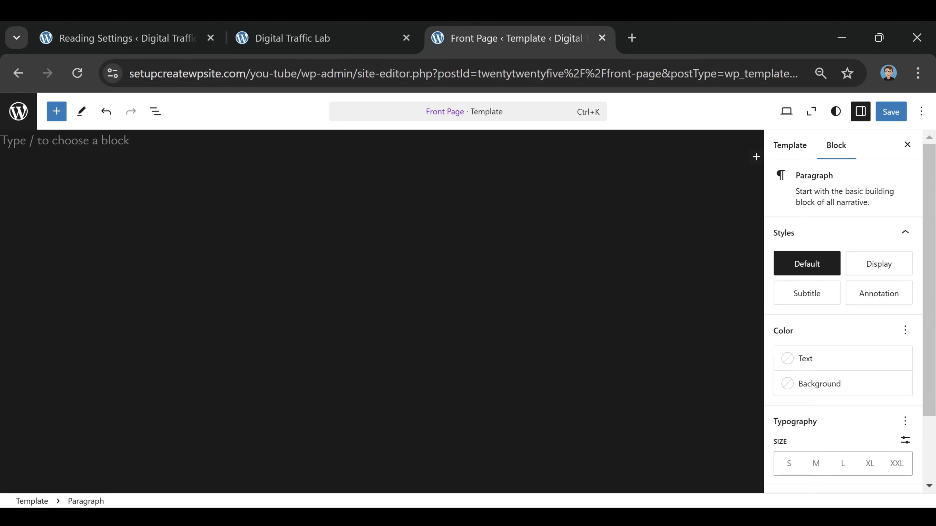
text(/header)
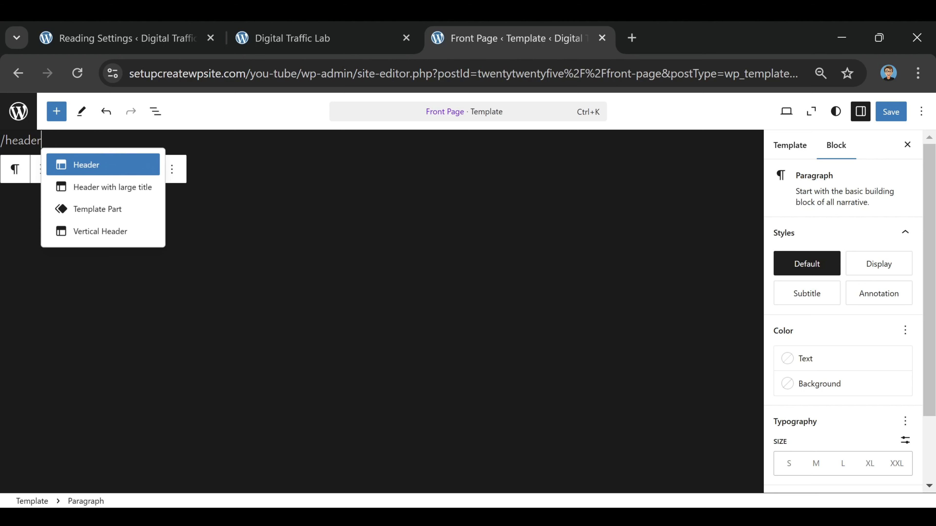
click(86, 171)
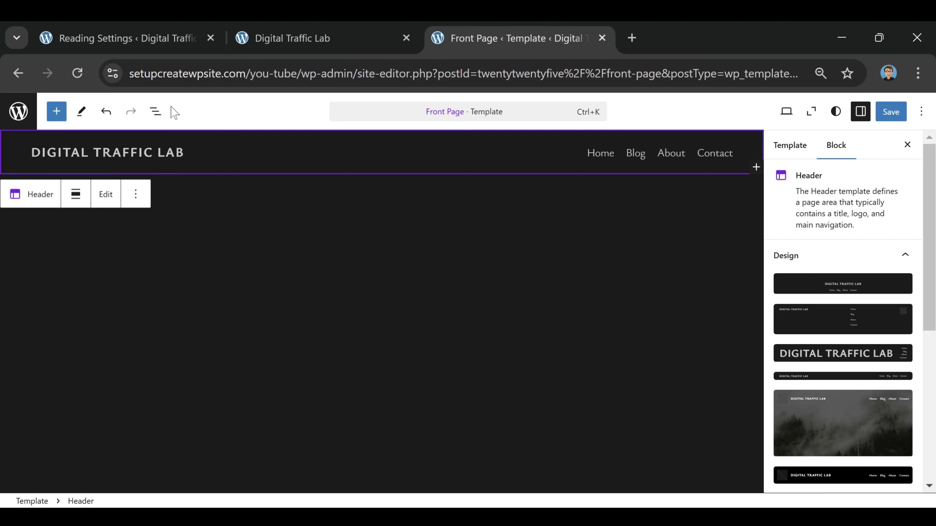
Step: Insert the Footer template part directly after the Header in the Front Page template
click(155, 112)
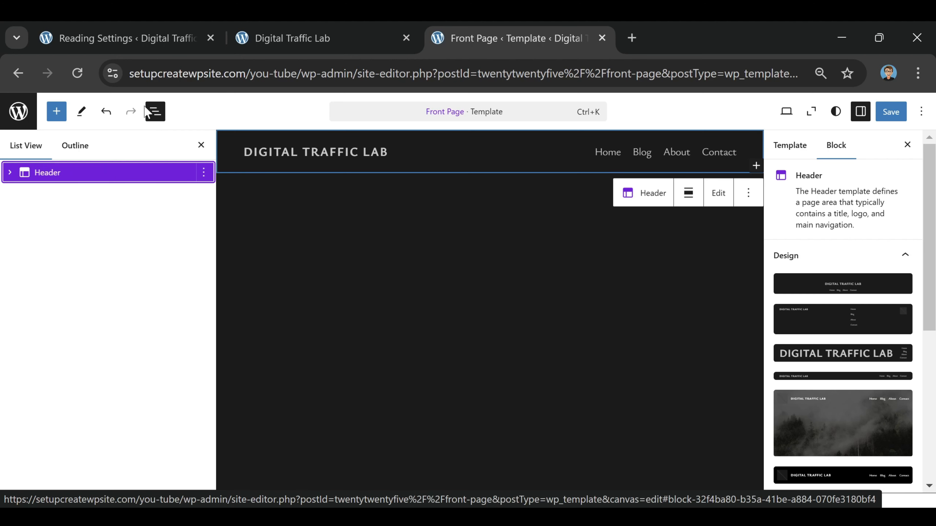
click(10, 174)
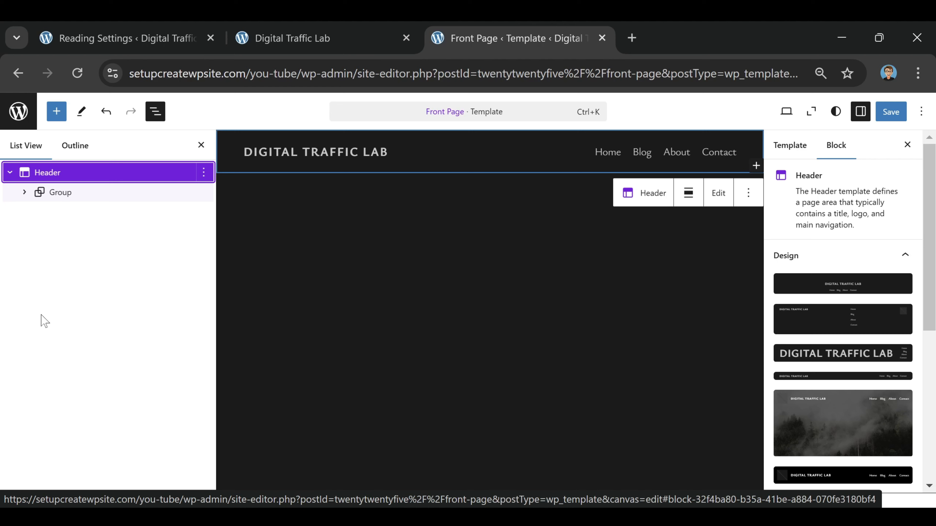
click(204, 174)
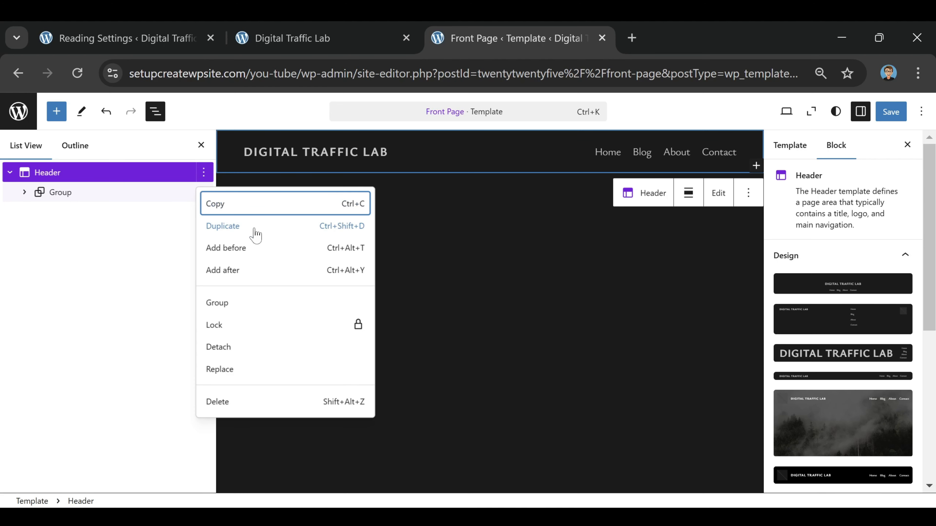
click(228, 281)
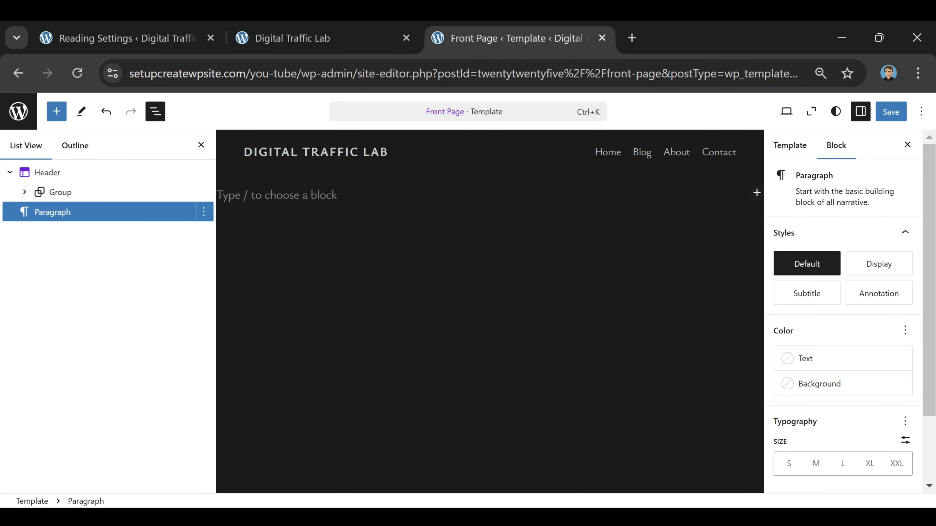
text(/footer)
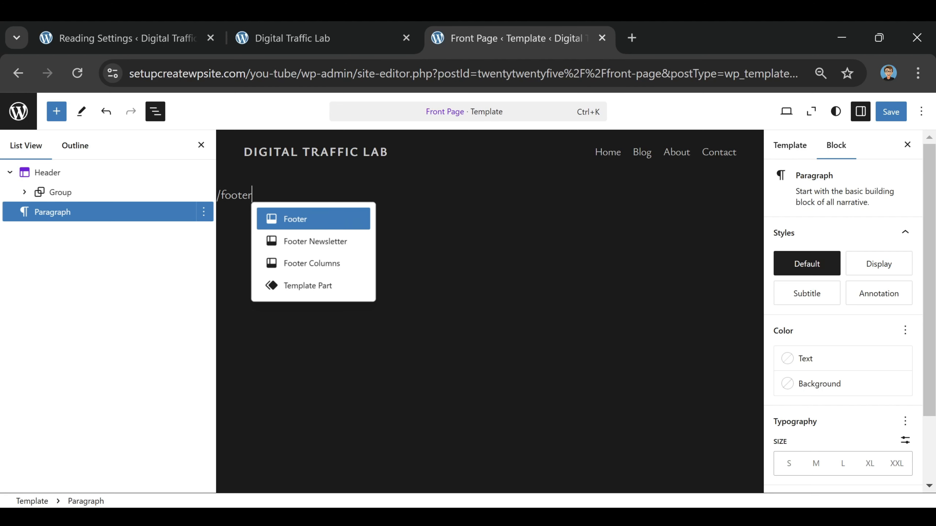
click(293, 221)
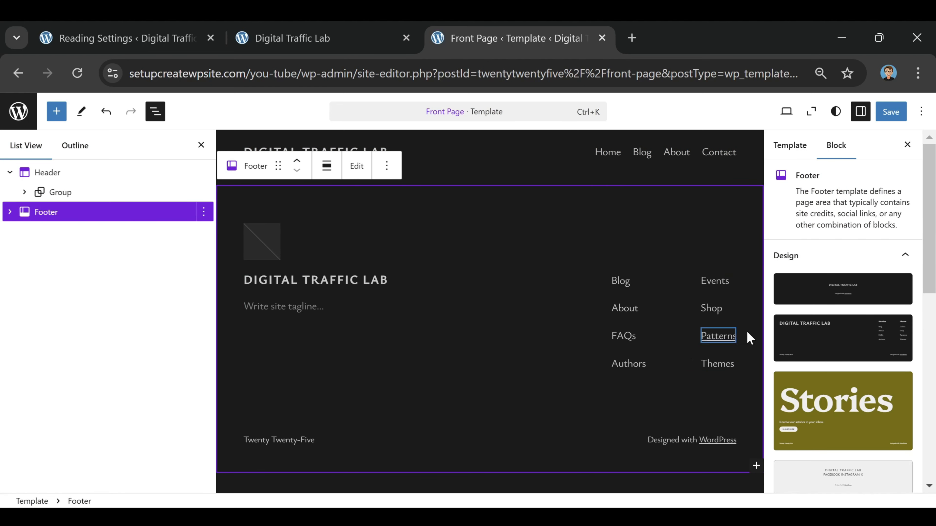
key(ctrl+z)
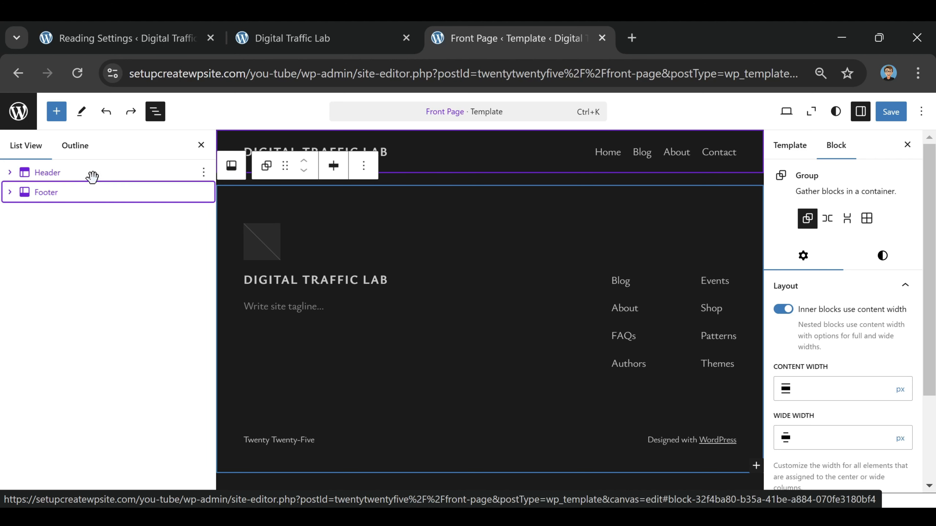
Step: Insert a Group block with the single-container layout between the Header and the Footer
click(203, 173)
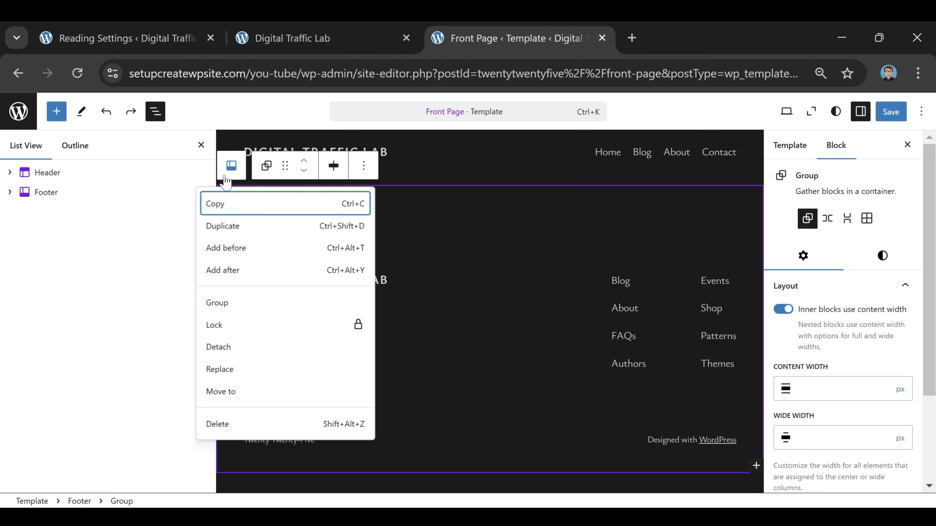
click(263, 270)
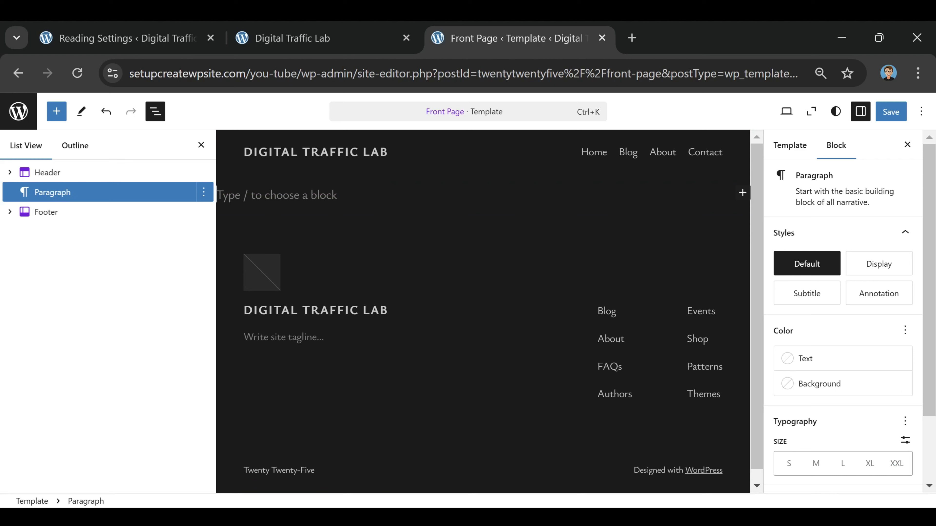
text(/group)
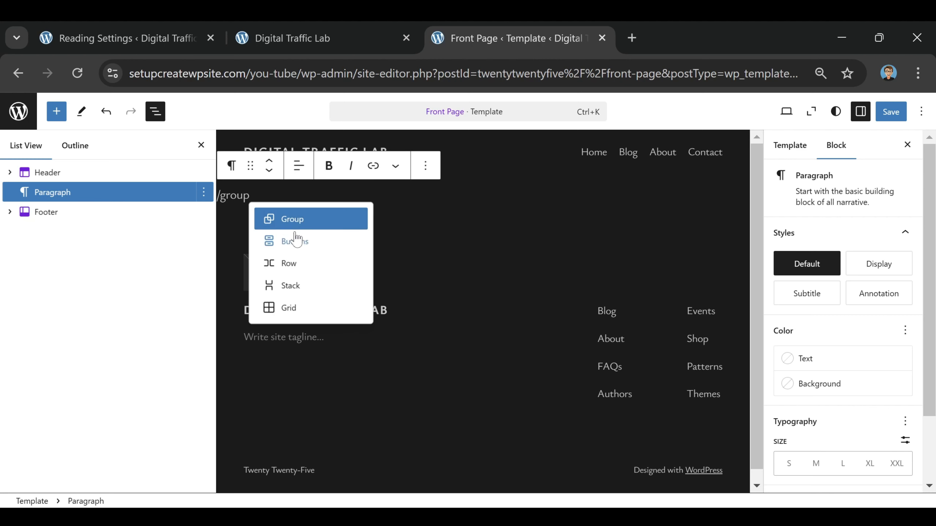
click(290, 223)
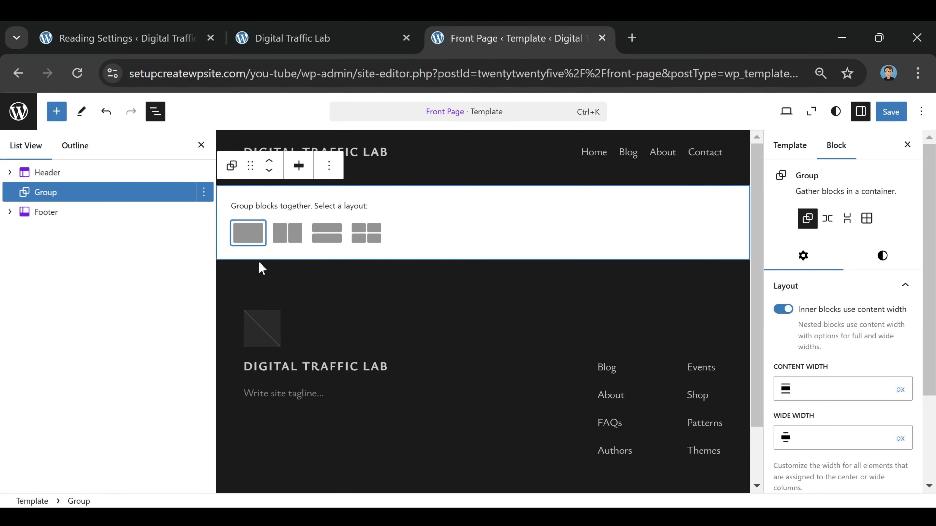
click(251, 243)
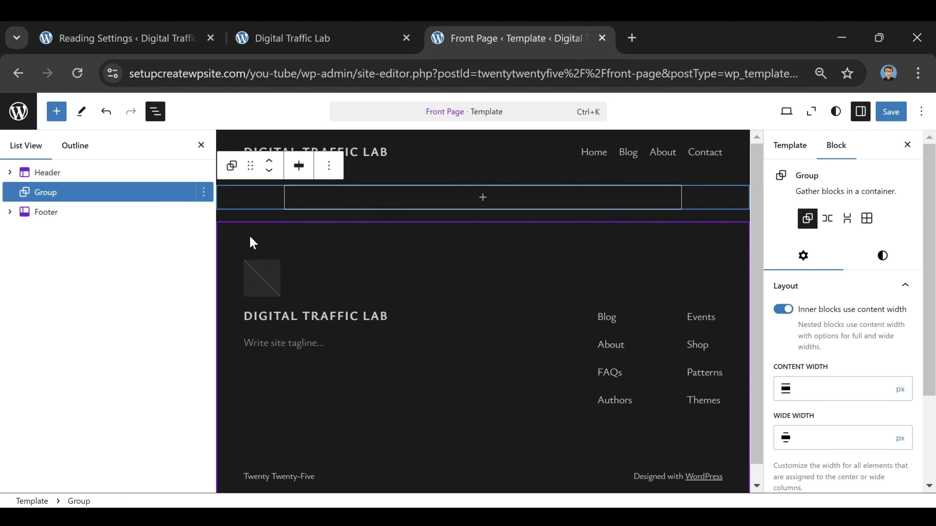
Step: Nest a second Group block with the single-container layout inside the new Group
click(485, 202)
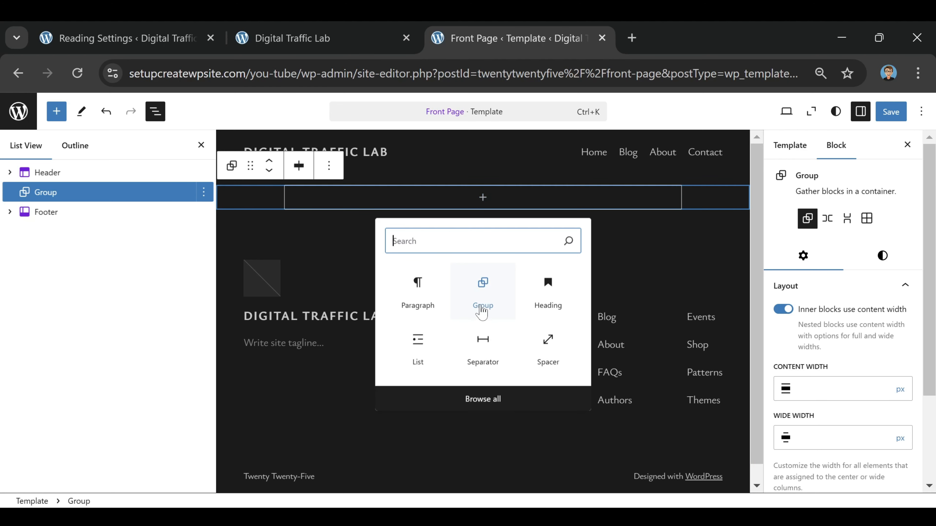
click(486, 293)
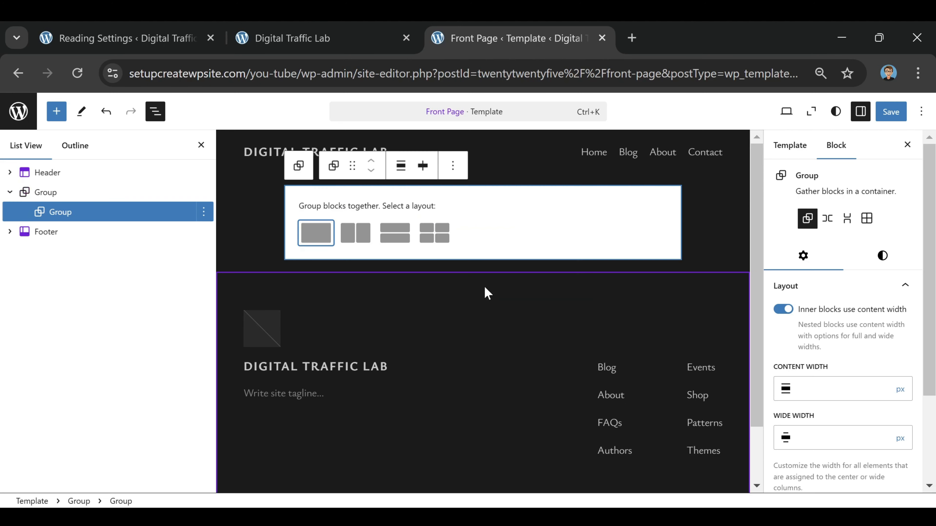
click(313, 236)
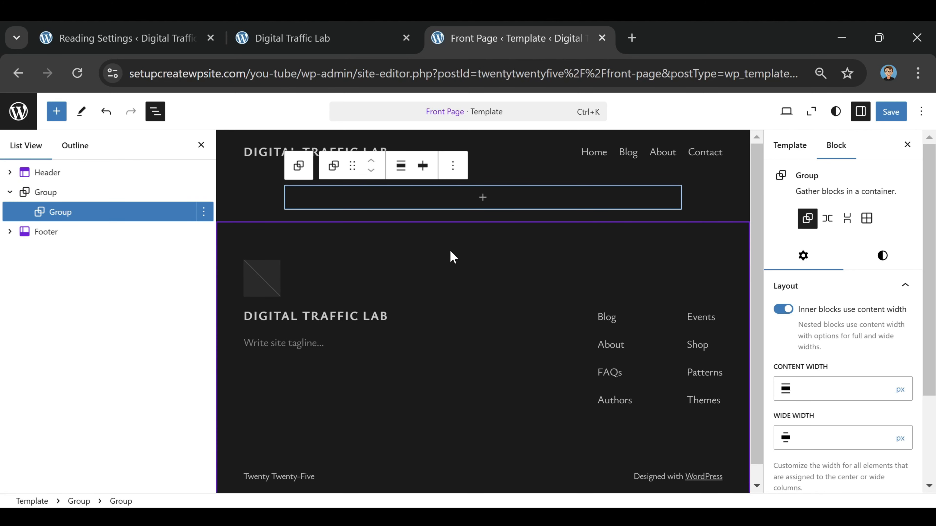
Step: Add a Content block inside the nested Group to display the page's contents
click(483, 198)
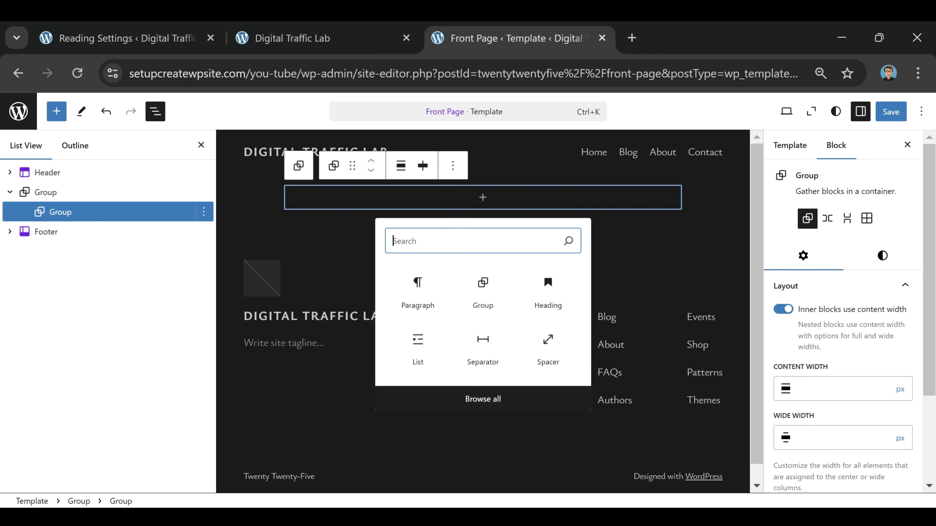
text(content)
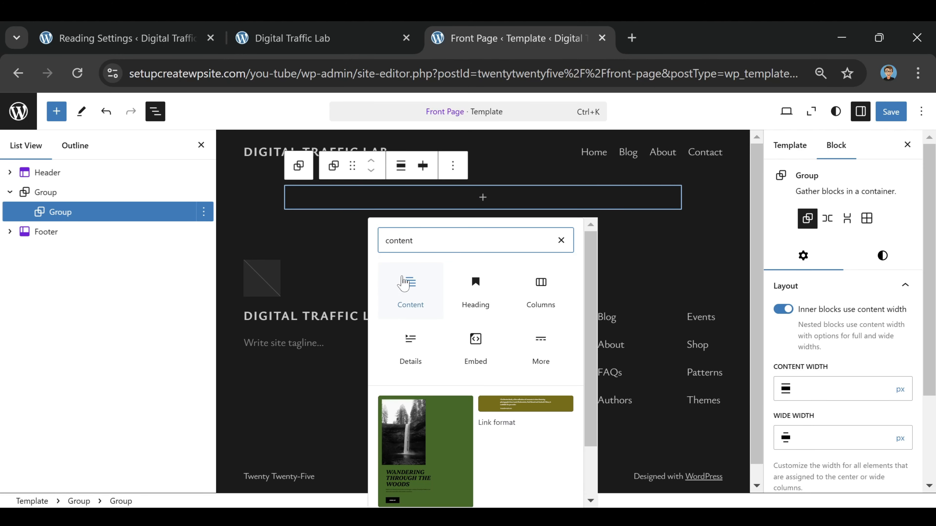
click(411, 293)
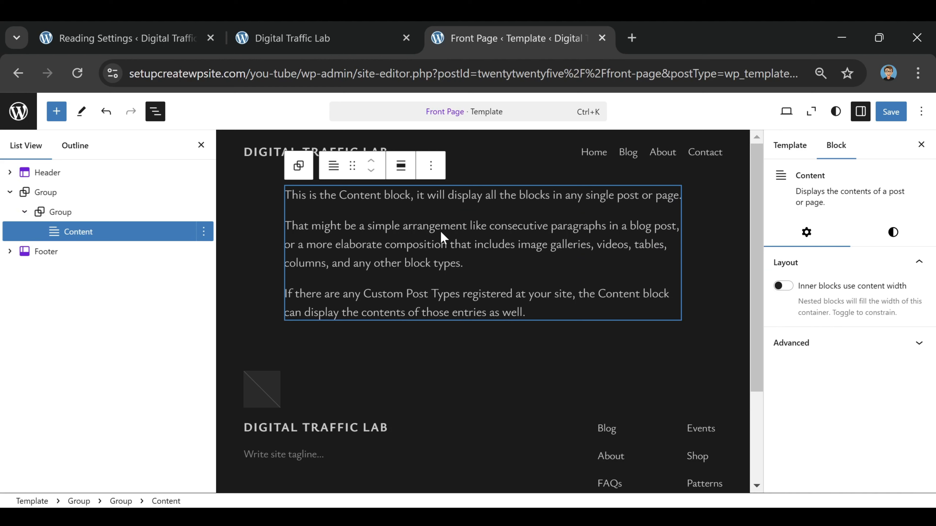
Step: Align the nested Group and its Content block to wide width and save the Front Page template
click(86, 214)
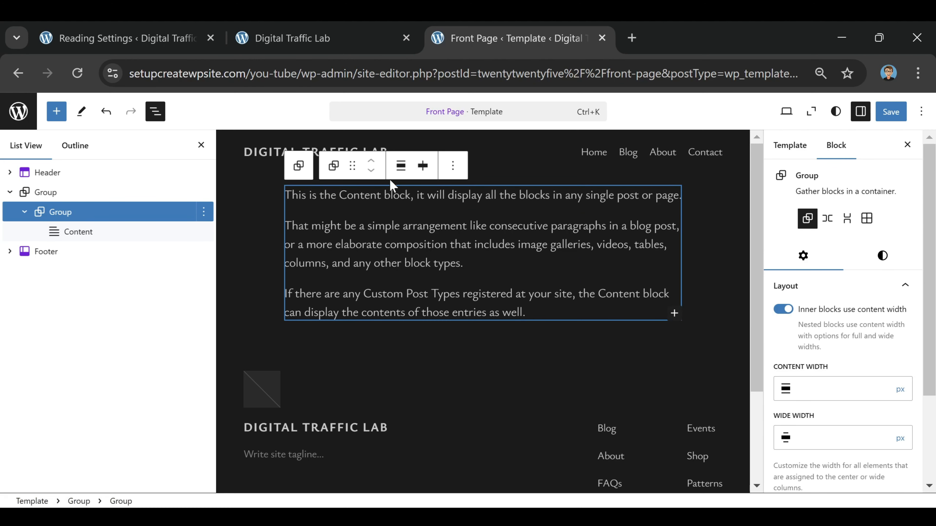
click(403, 170)
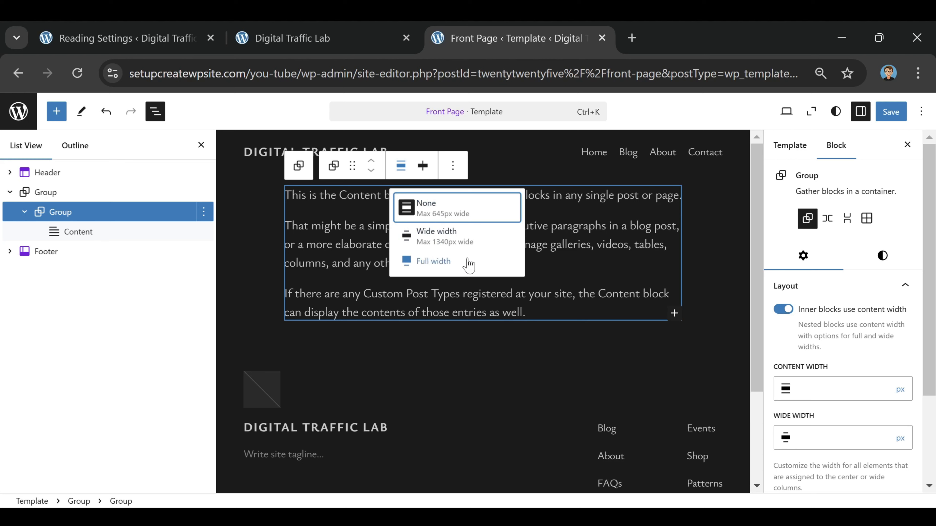
click(437, 236)
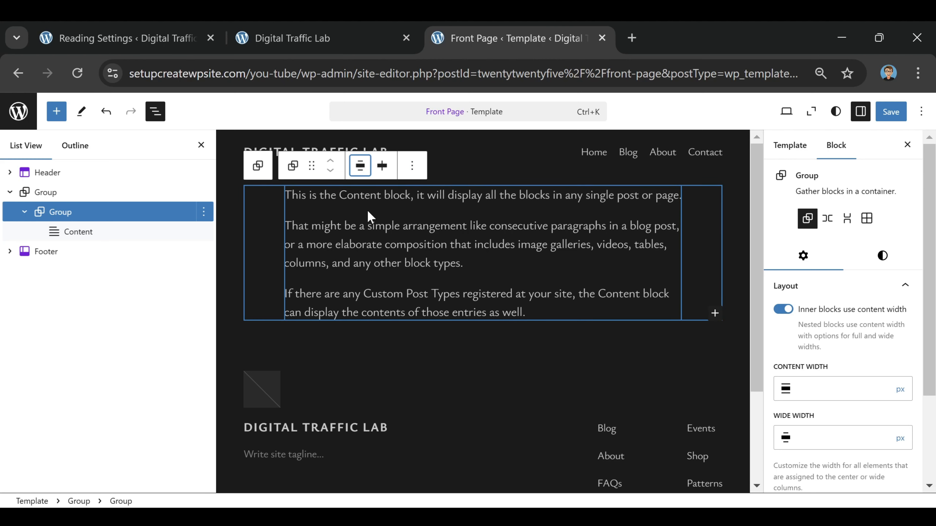
click(93, 235)
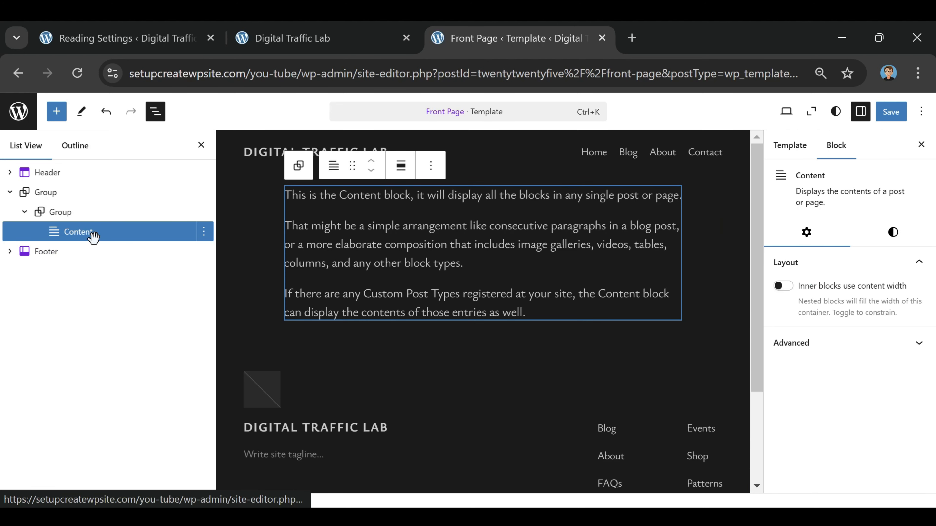
click(401, 169)
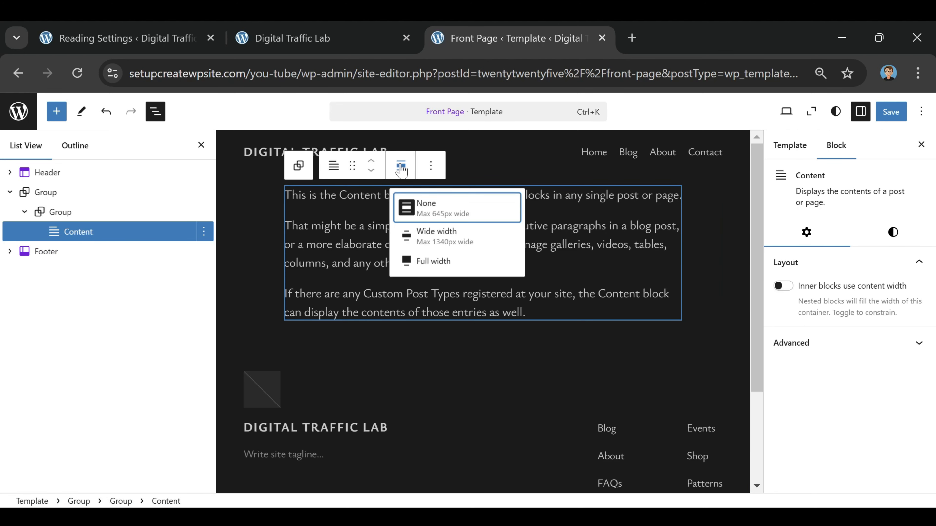
click(457, 238)
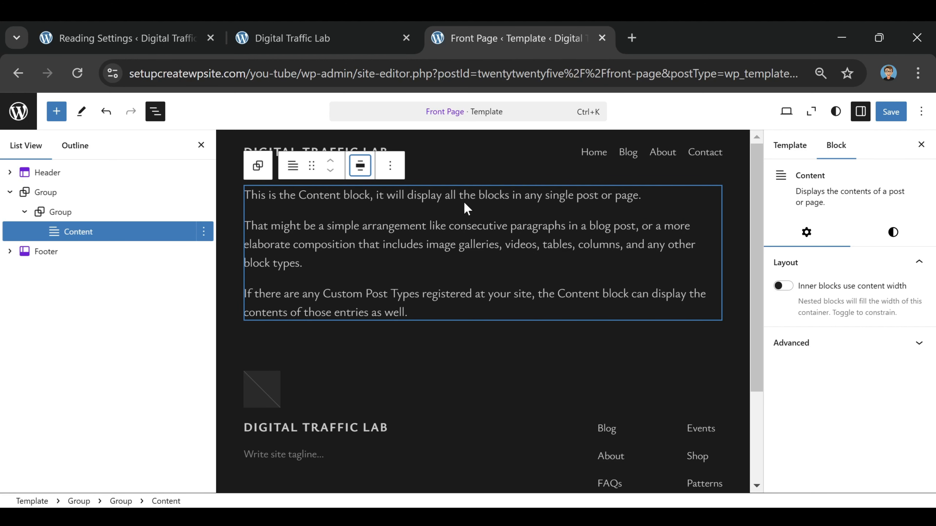
click(888, 121)
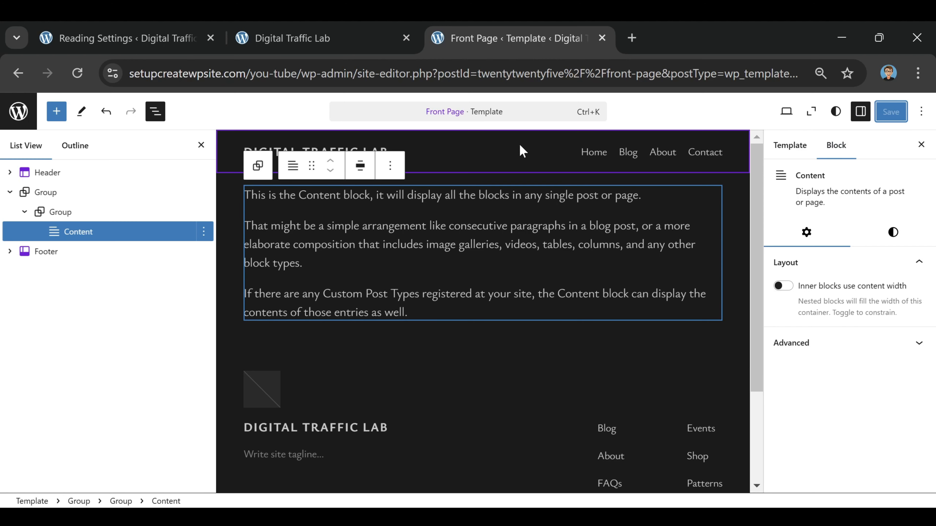
Step: Close the template editor tab and open the Home page for editing in a new tab from the live homepage, without choosing a pattern
click(300, 40)
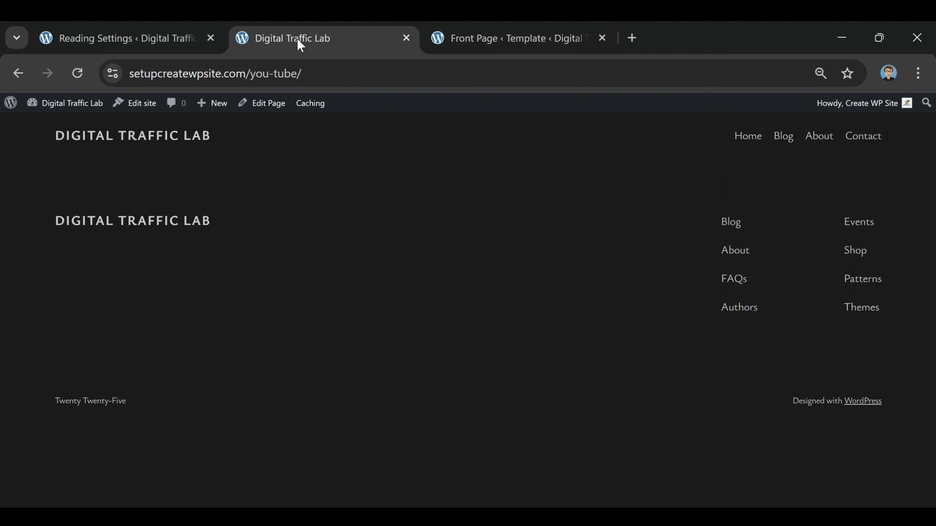
click(602, 37)
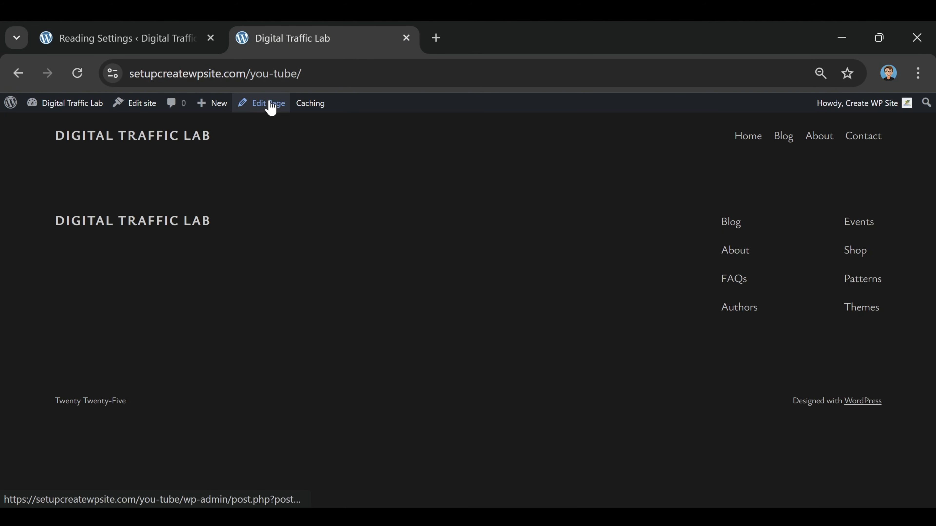
right_click(260, 111)
click(306, 124)
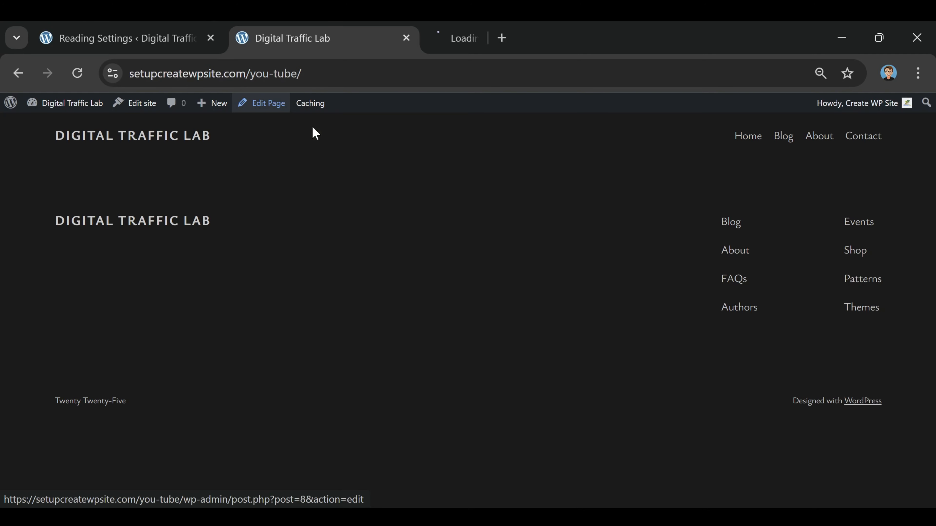
click(512, 46)
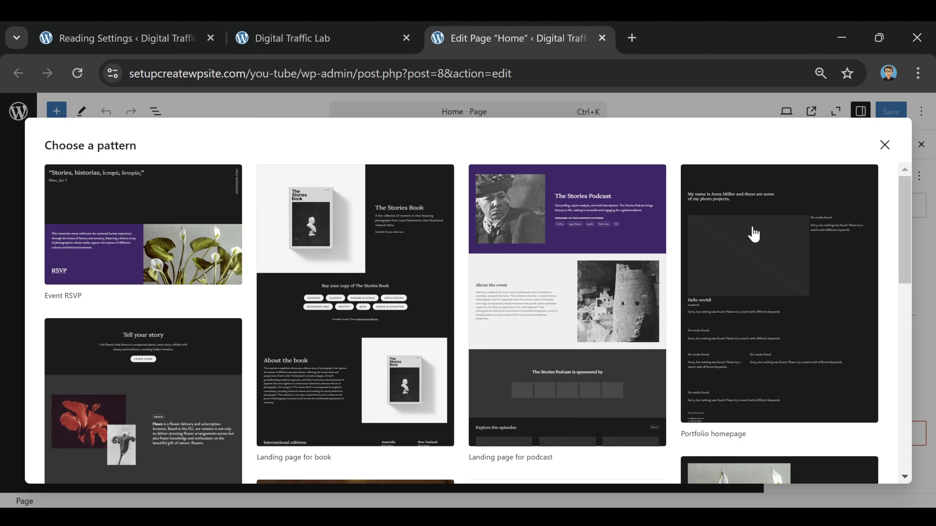
click(885, 144)
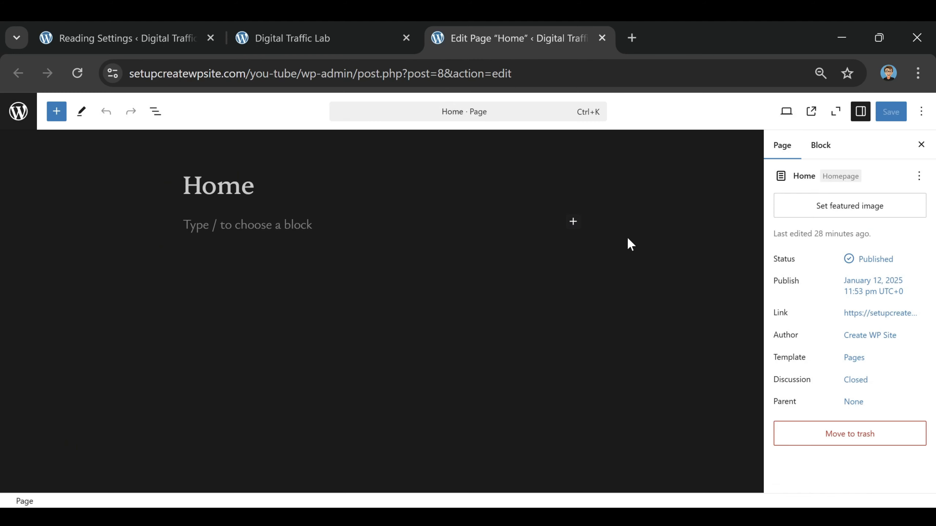
Step: Insert a Columns block with the 50 / 50 layout below the Home page title
click(247, 224)
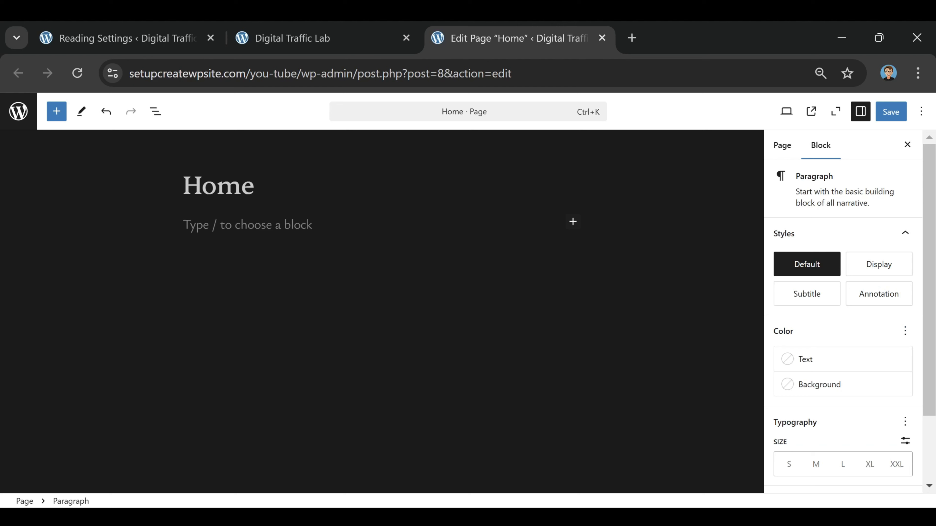
text(/column)
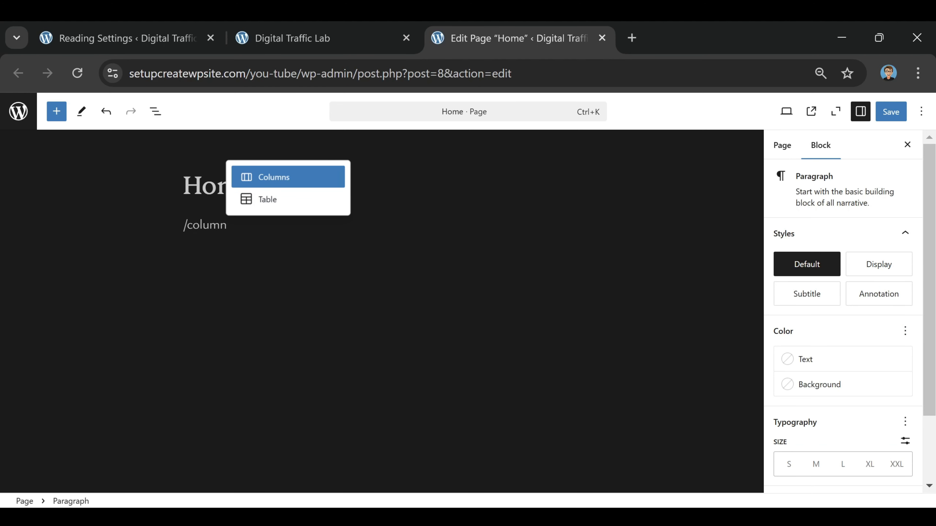
click(276, 185)
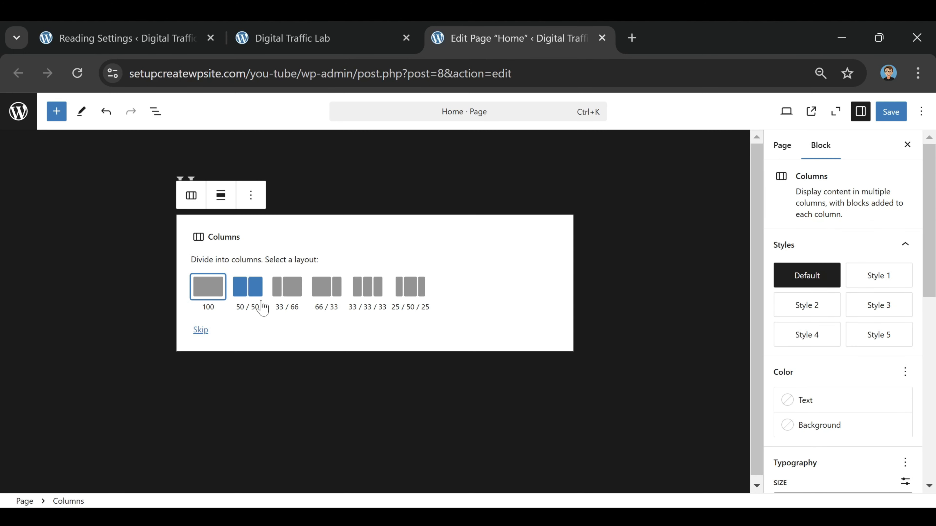
click(247, 297)
Step: Add a Heading block to the first of the two columns and set its level to H1
click(266, 242)
click(269, 232)
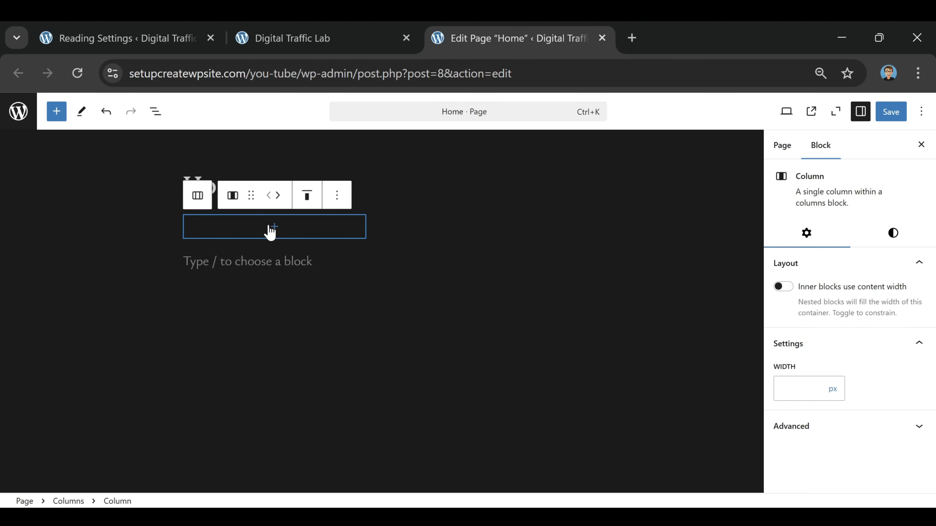
click(274, 227)
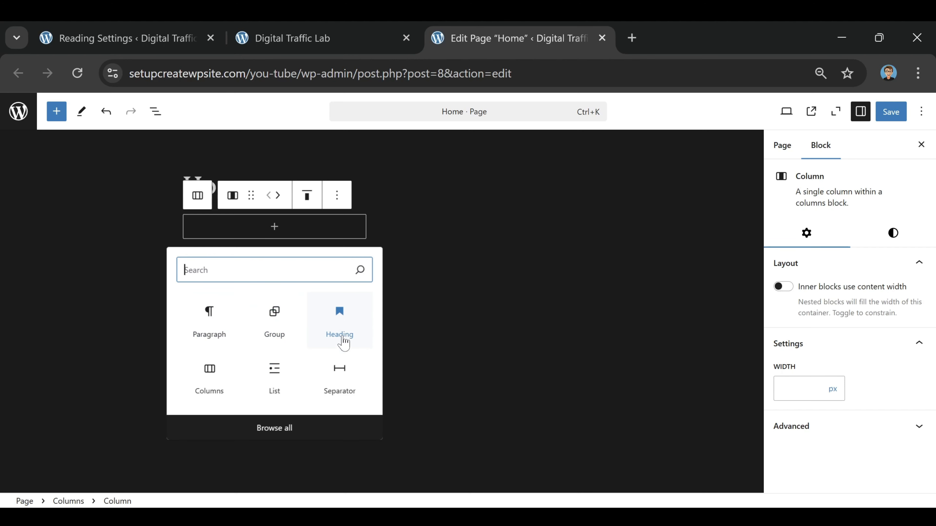
click(341, 322)
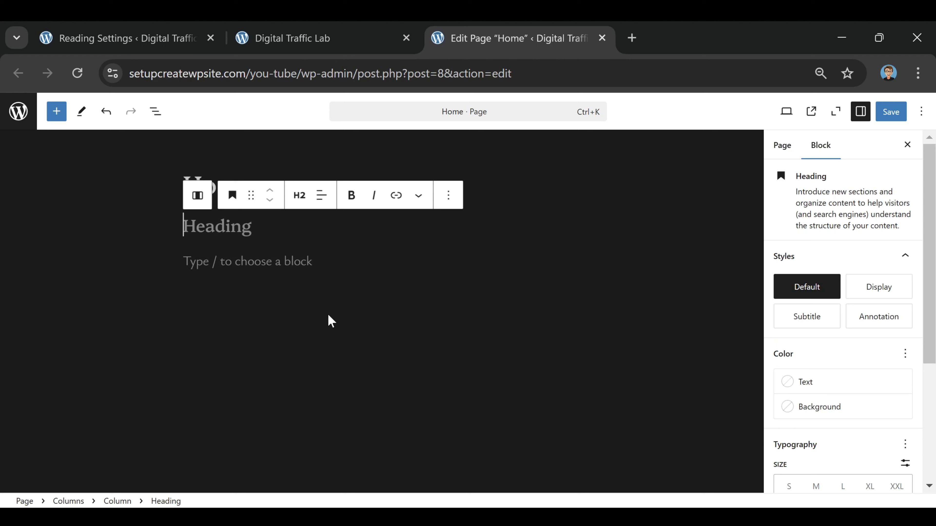
click(299, 197)
click(324, 246)
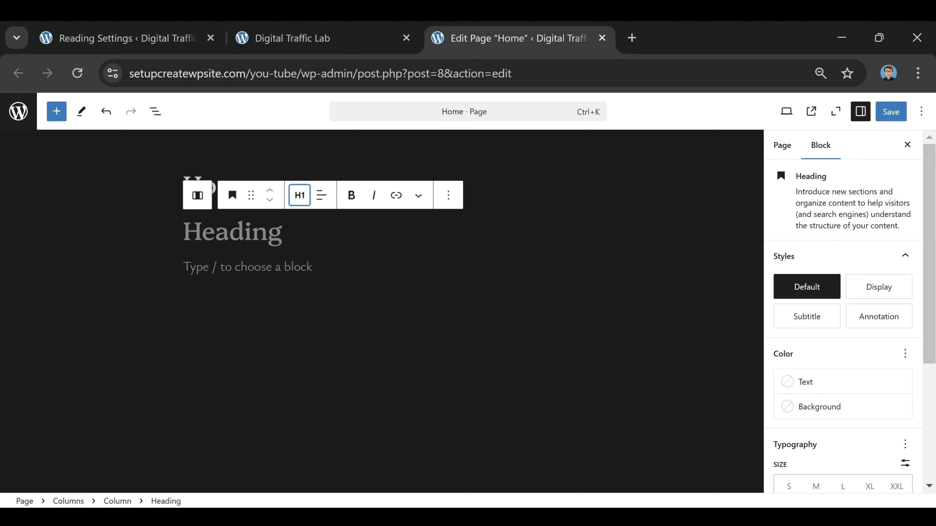
Step: Enter the heading "Need More Website Traffic?" and below it the paragraph "Is your website getting enough traffic? Schedule a call with our team today!"
click(215, 236)
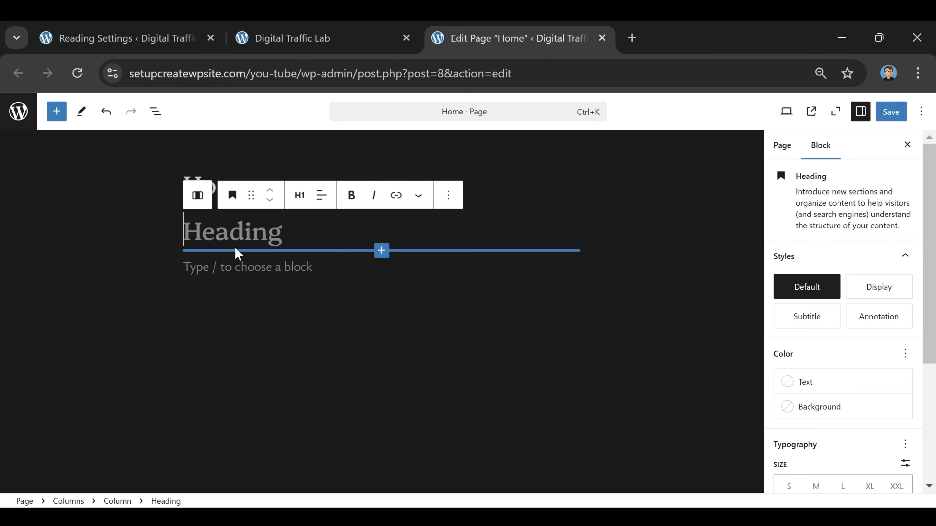
text(Need More Website Traffic?)
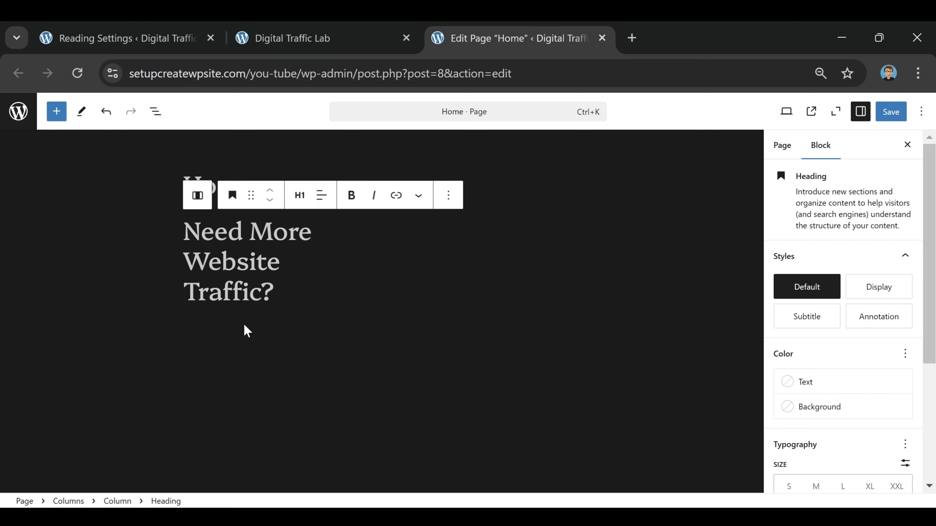
key(Return)
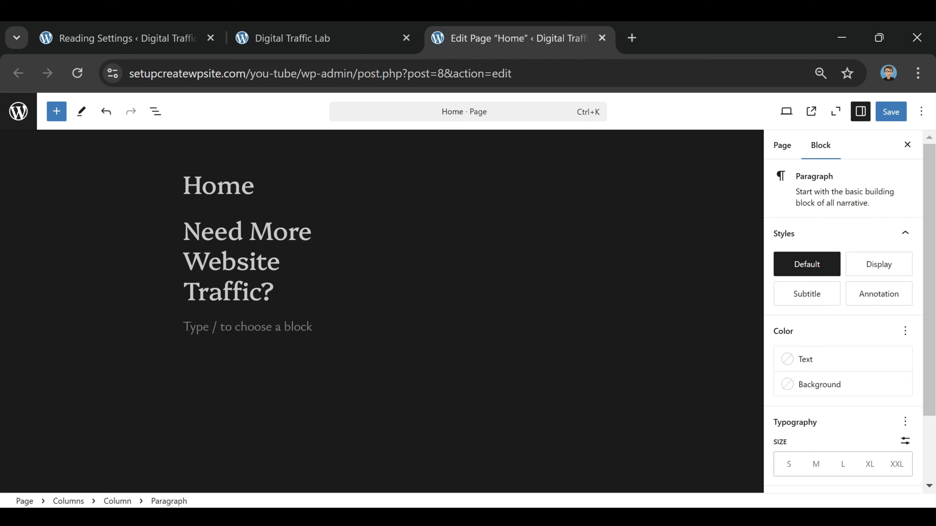
text(Is your website getting enough traffic? Schedule a call with our team today!)
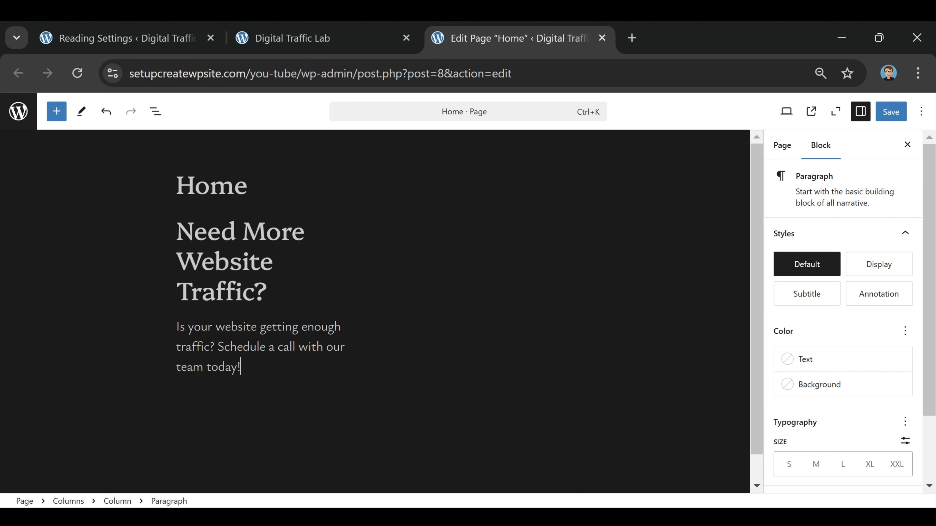
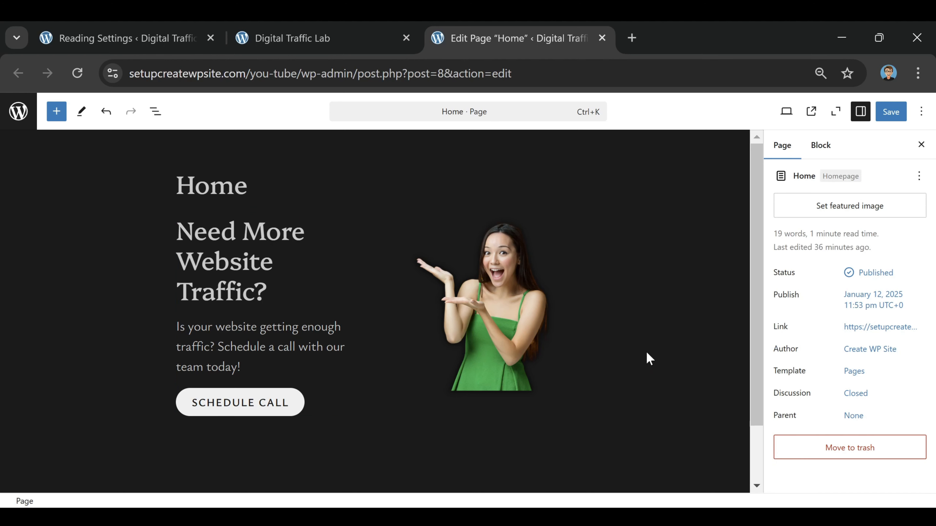
Step: Set the whole Columns block's vertical alignment to middle and save the Home page
click(311, 231)
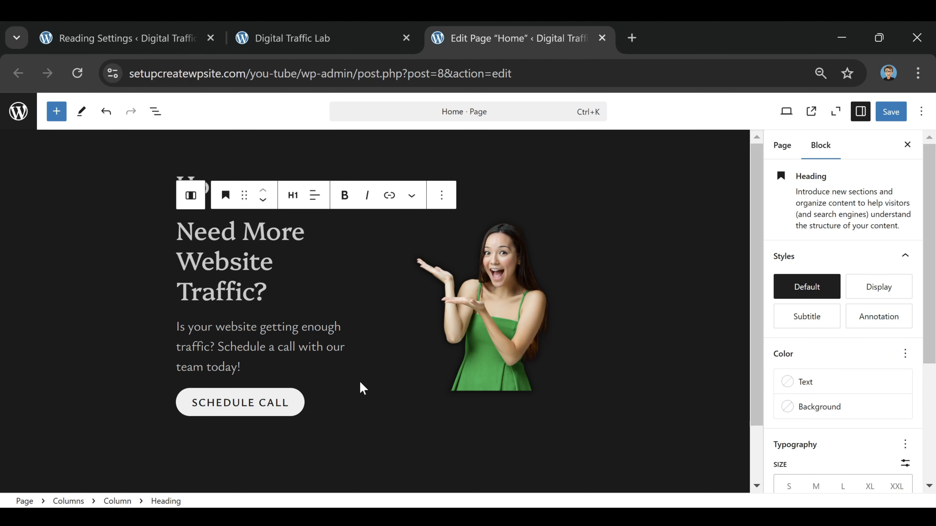
click(345, 401)
click(332, 426)
key(BackSpace)
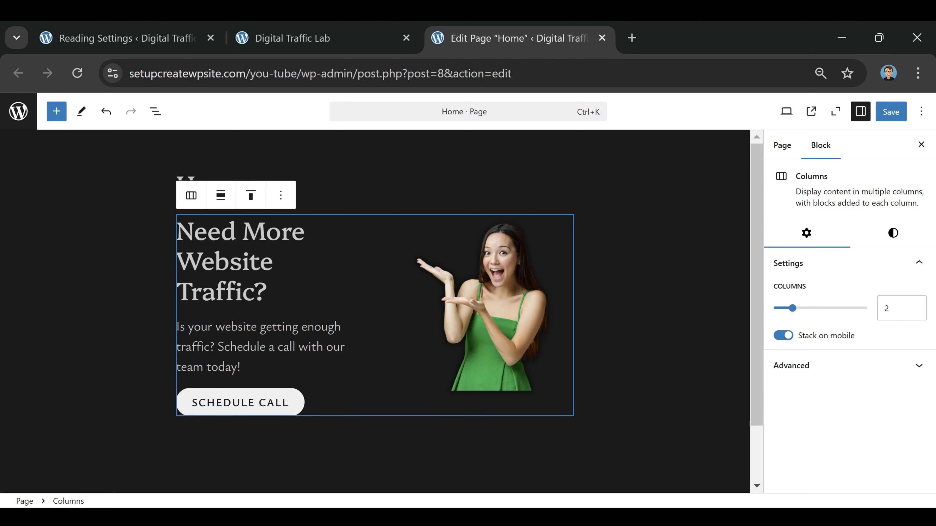
click(223, 199)
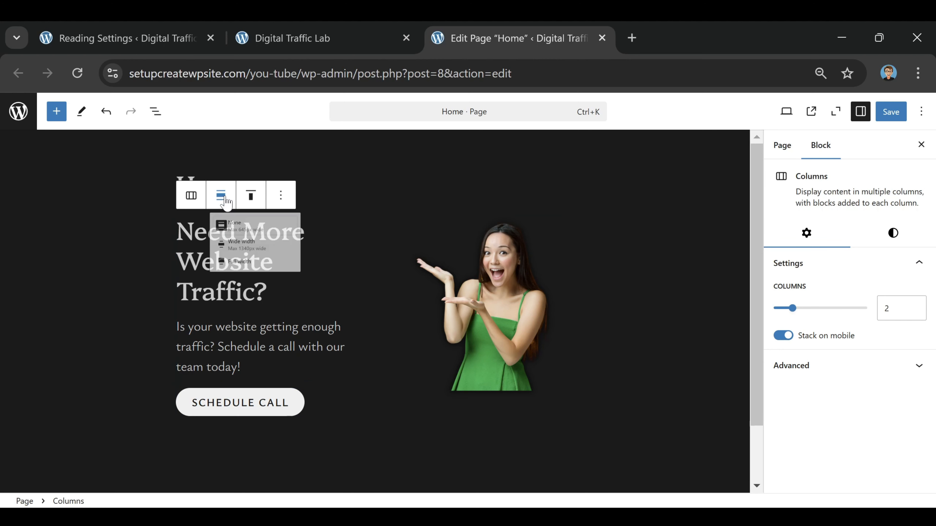
click(273, 279)
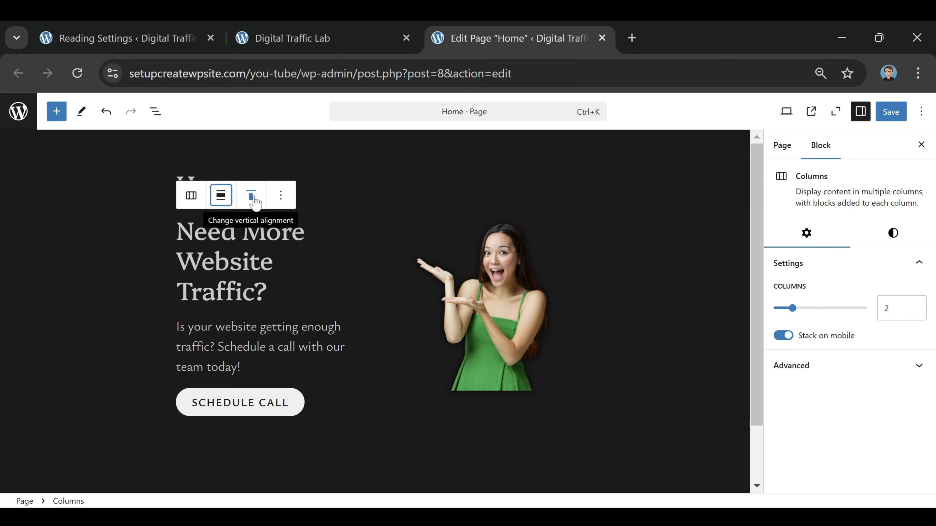
click(254, 199)
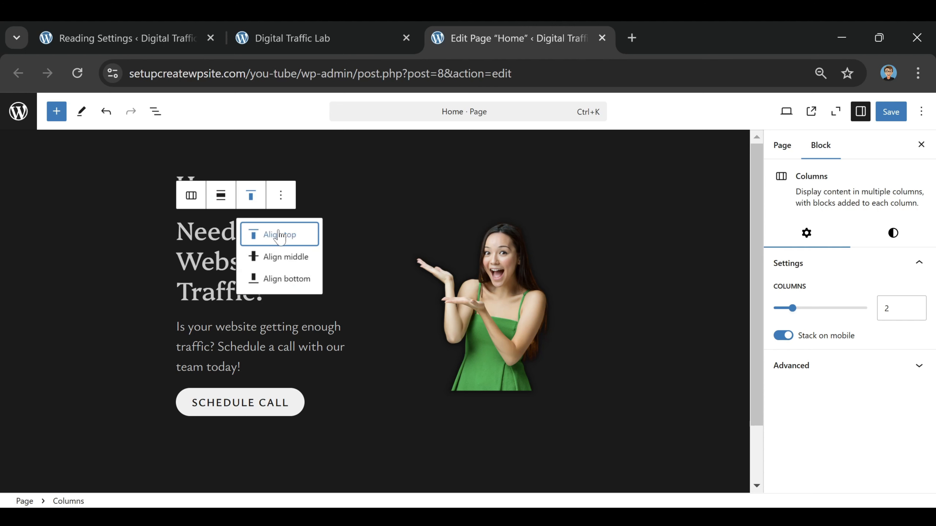
click(284, 258)
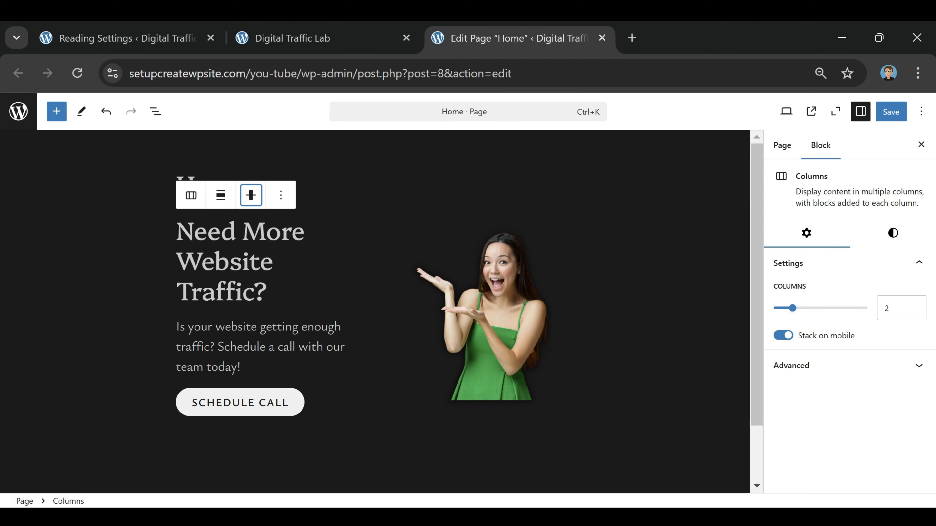
click(551, 269)
click(892, 112)
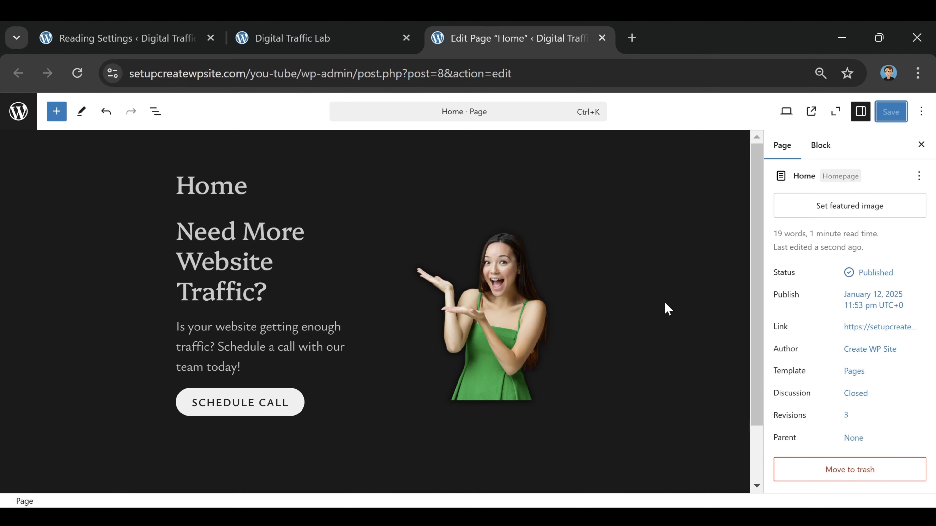
Step: Reload the live homepage and review its layout from header to footer
click(311, 32)
click(76, 73)
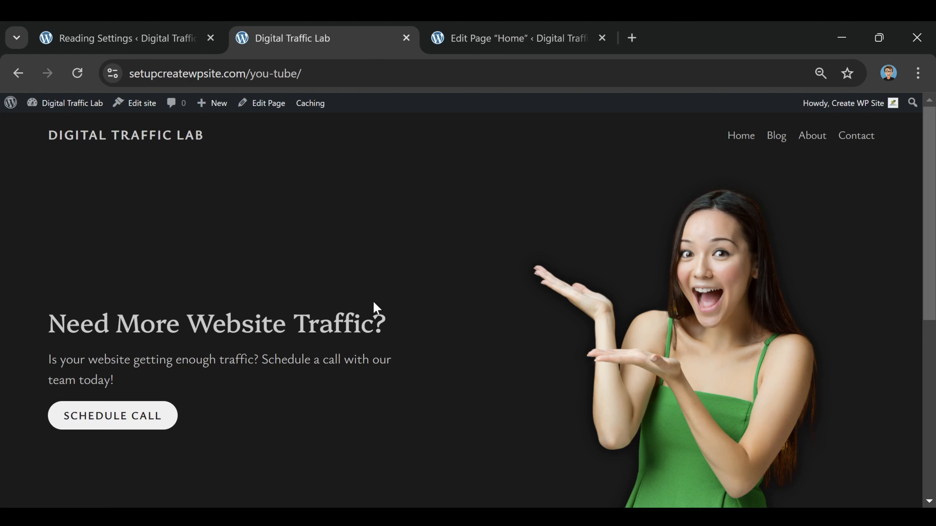
scroll(372, 300, down, 6)
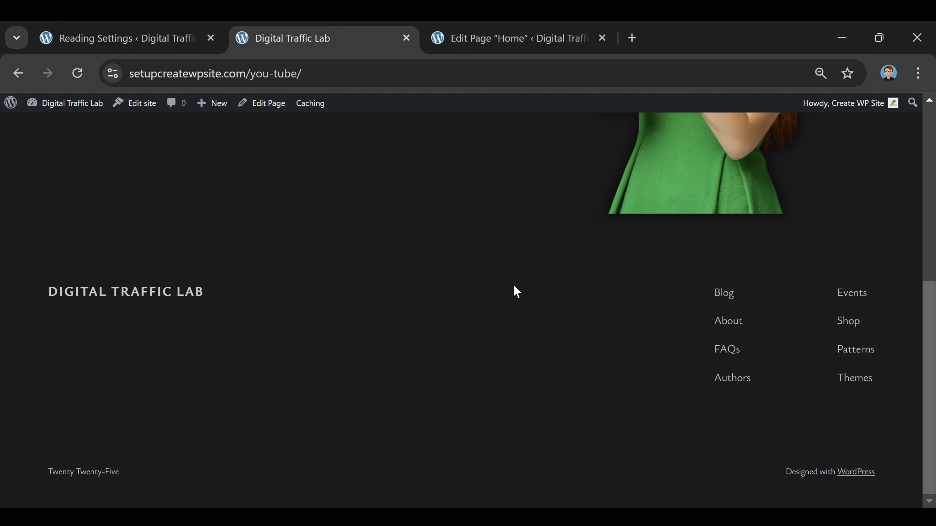
scroll(463, 362, up, 6)
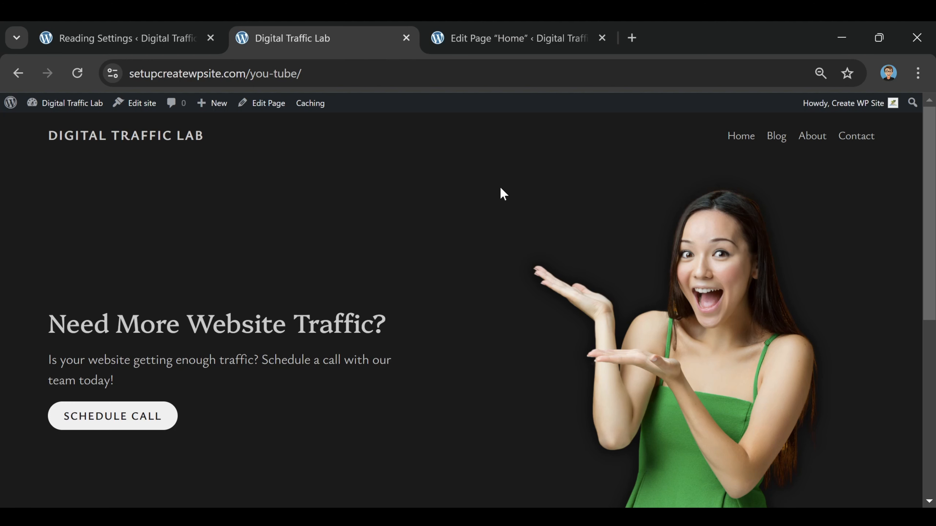
scroll(501, 192, down, 6)
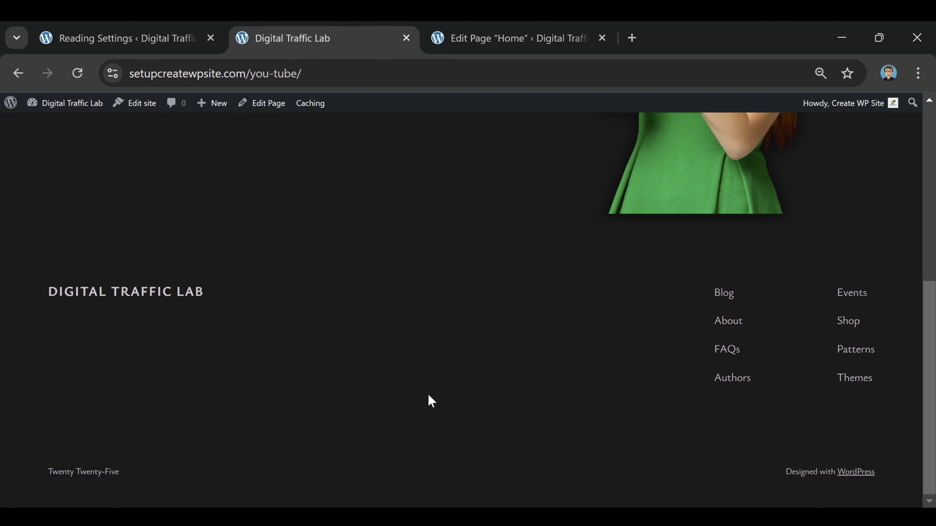
scroll(420, 411, up, 6)
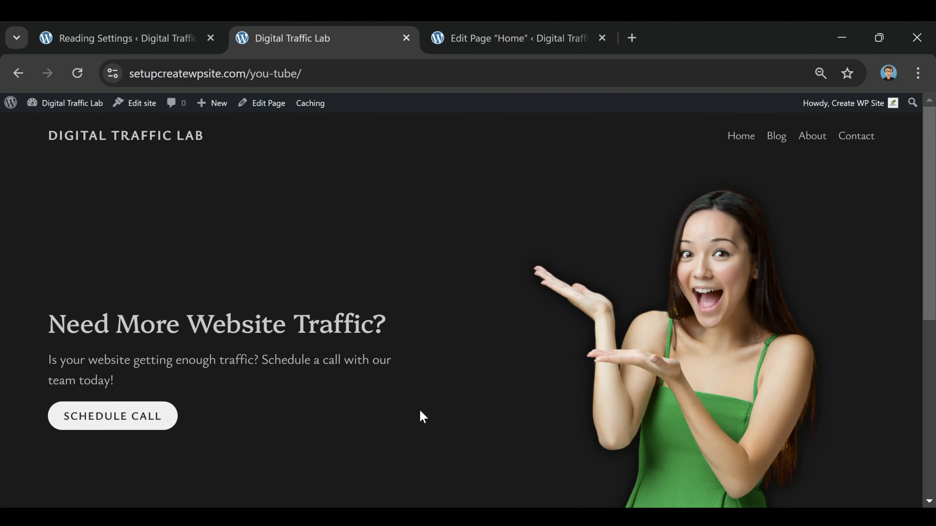
Step: Close the Home page editor tab and open the site editor for the Front Page template in a new tab
click(601, 38)
right_click(131, 108)
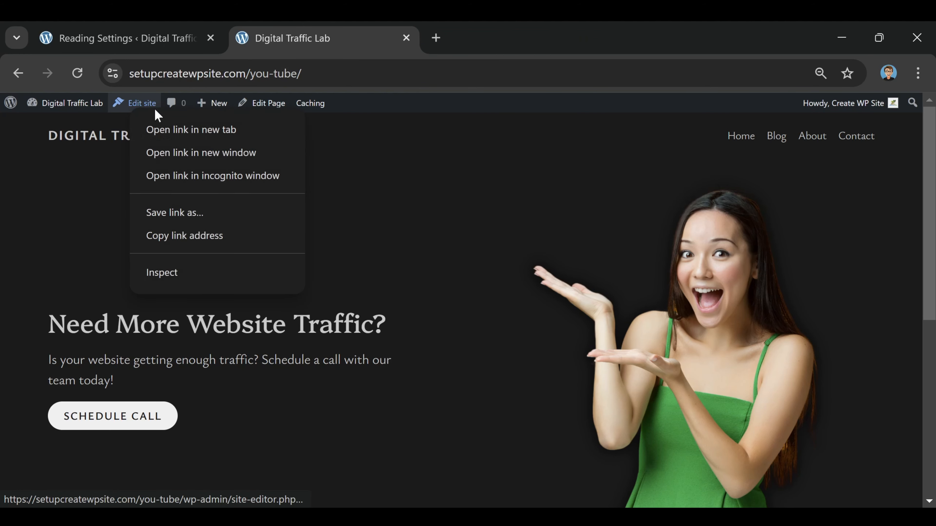
click(190, 129)
click(514, 40)
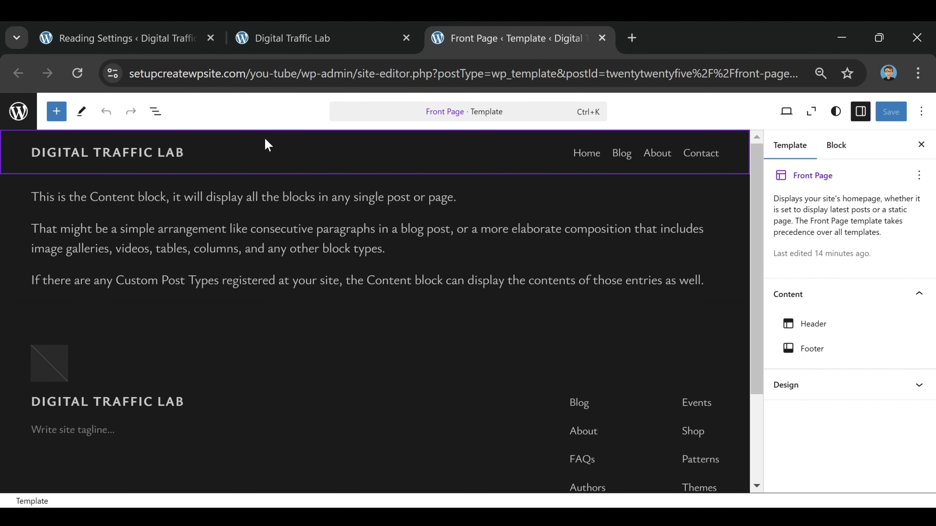
Step: Select the header's Row block holding the site title and navigation, and show its style settings
click(268, 144)
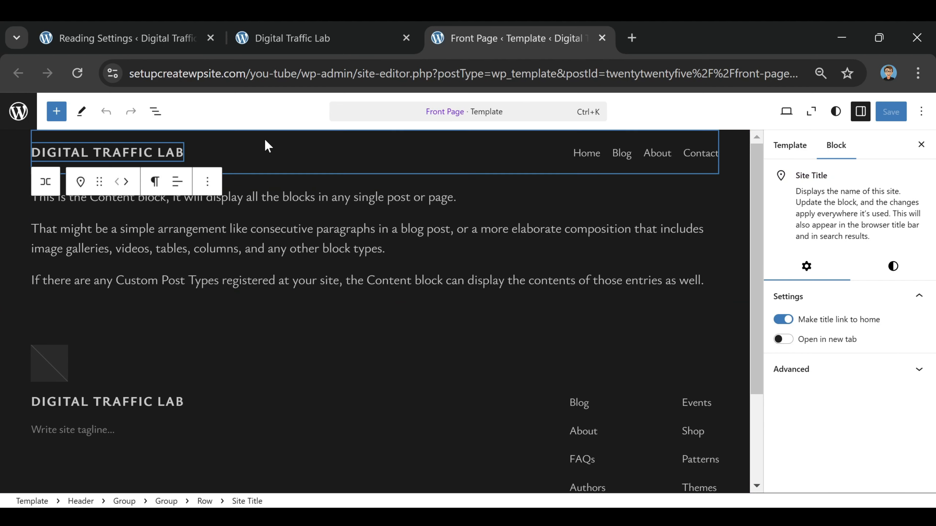
click(273, 350)
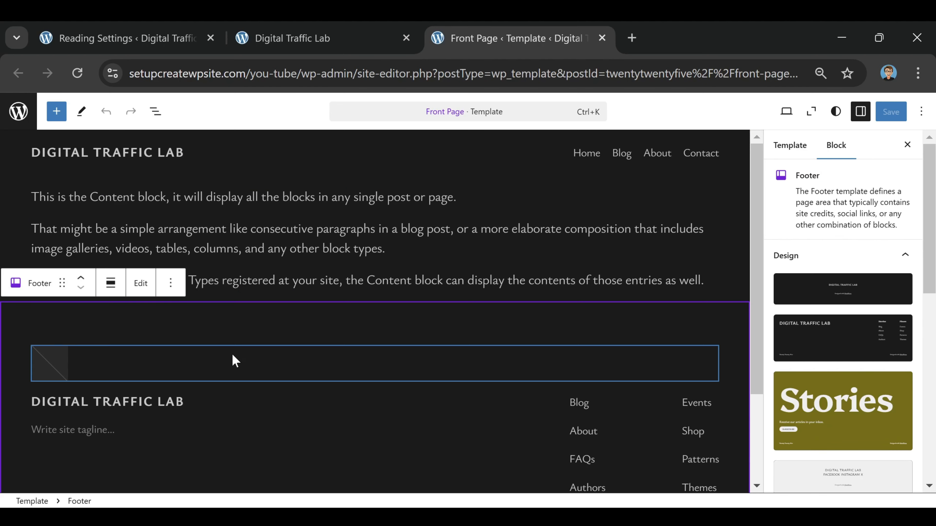
click(274, 155)
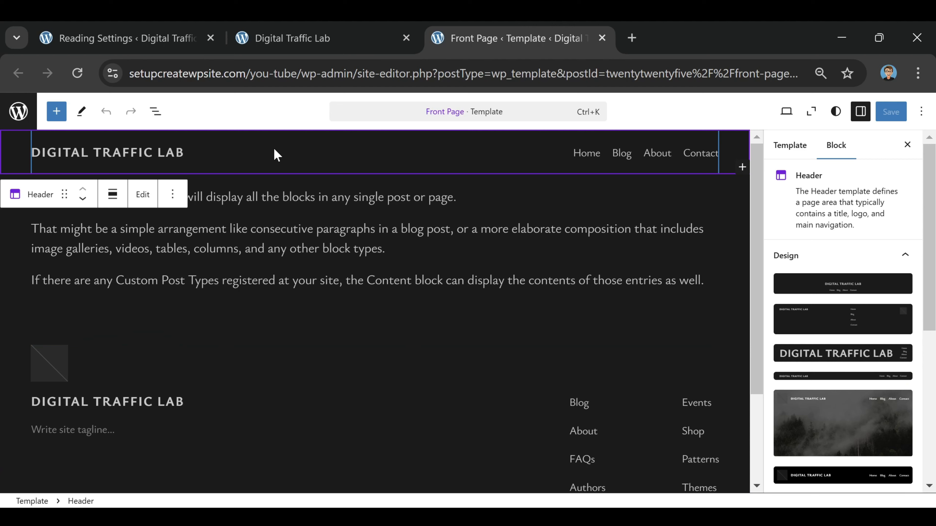
click(800, 150)
click(648, 156)
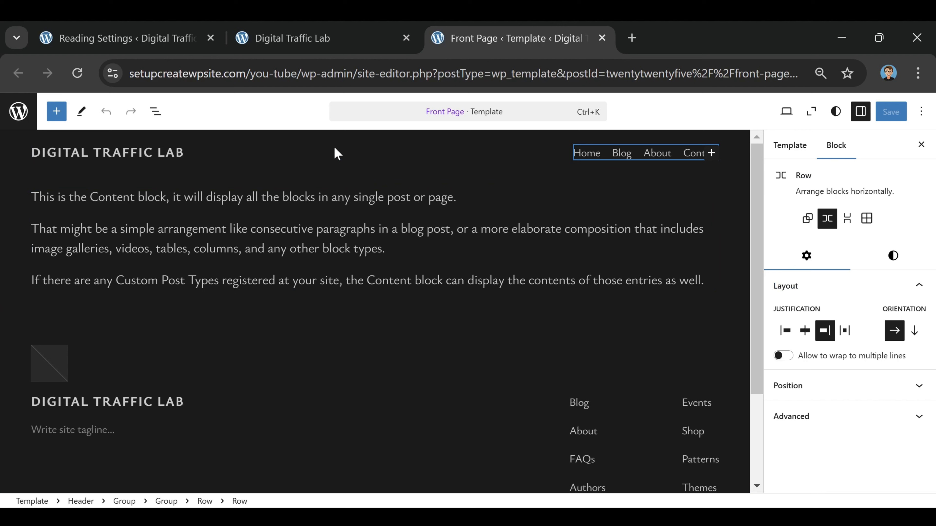
click(322, 166)
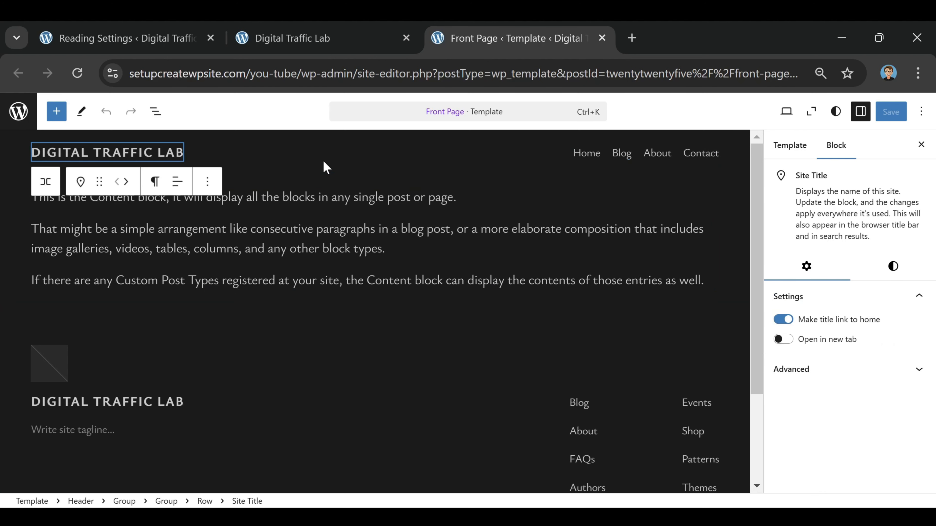
click(350, 168)
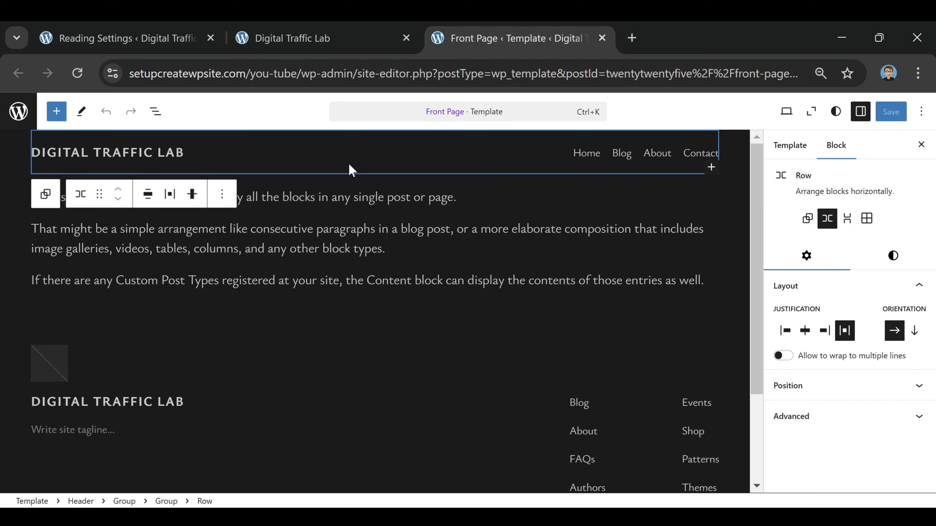
mouse_move(336, 163)
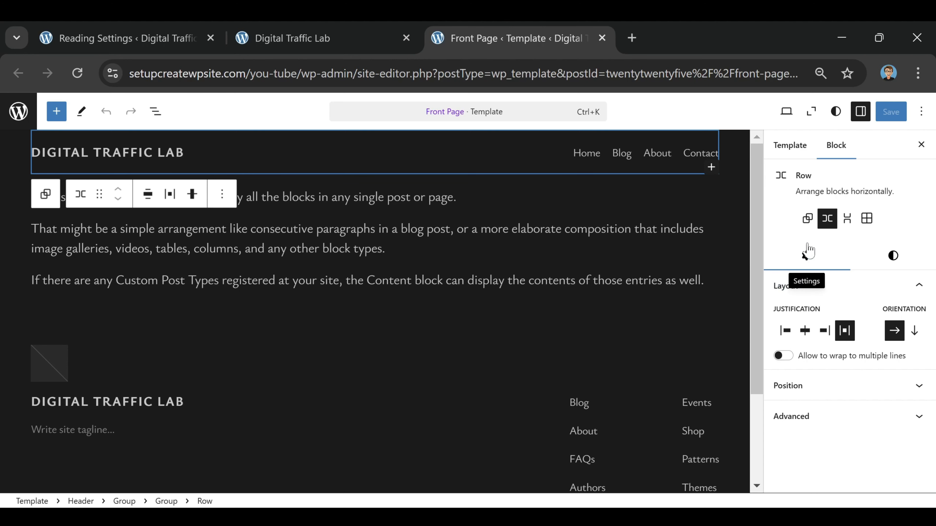
click(891, 258)
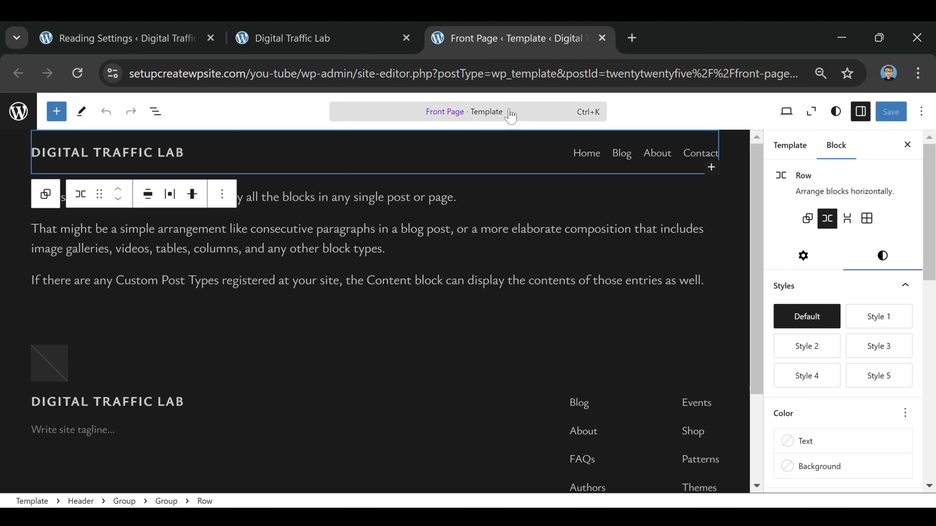
Step: Try Styles 1 to 5 on the header's Row block and return it to the Default style
click(880, 323)
click(802, 343)
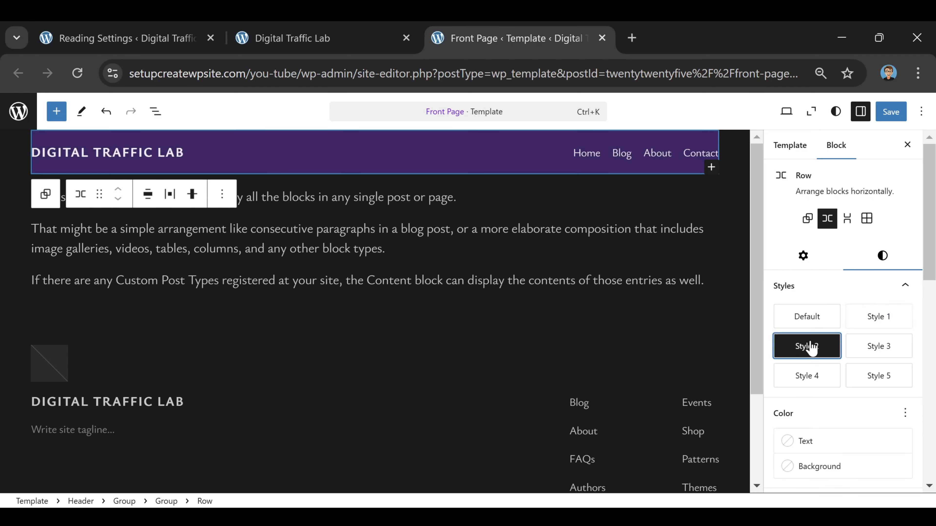
click(858, 349)
click(864, 382)
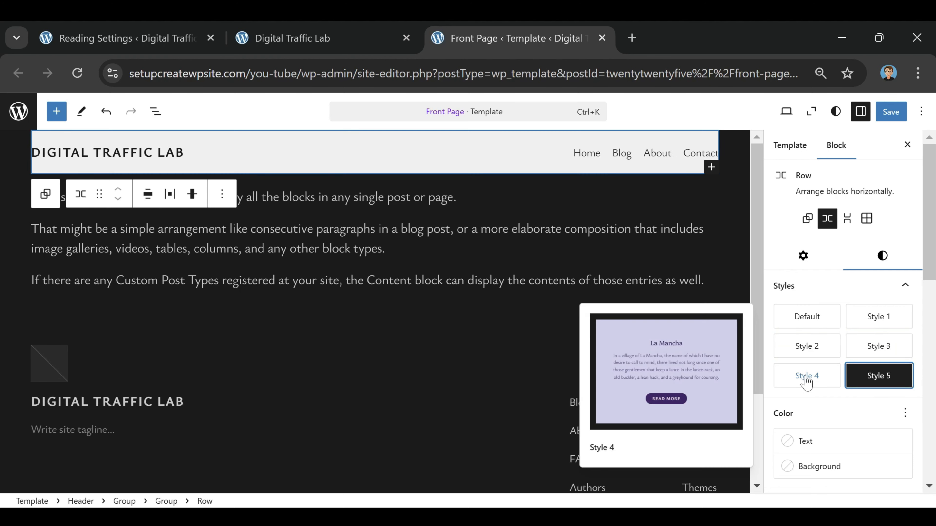
click(805, 378)
click(825, 318)
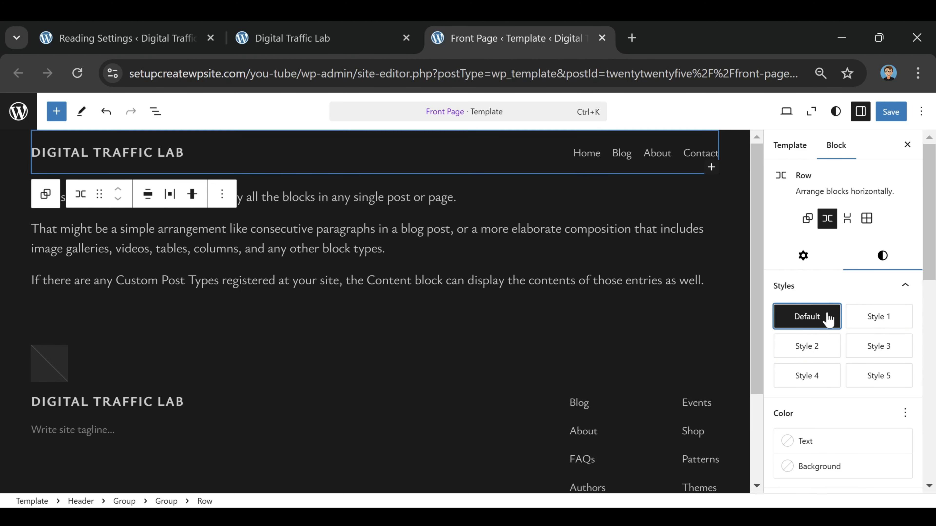
Step: Set the header Row's vertical padding to Tiny, horizontal padding to XX-Large and vertical margin to Small
scroll(827, 319, down, 6)
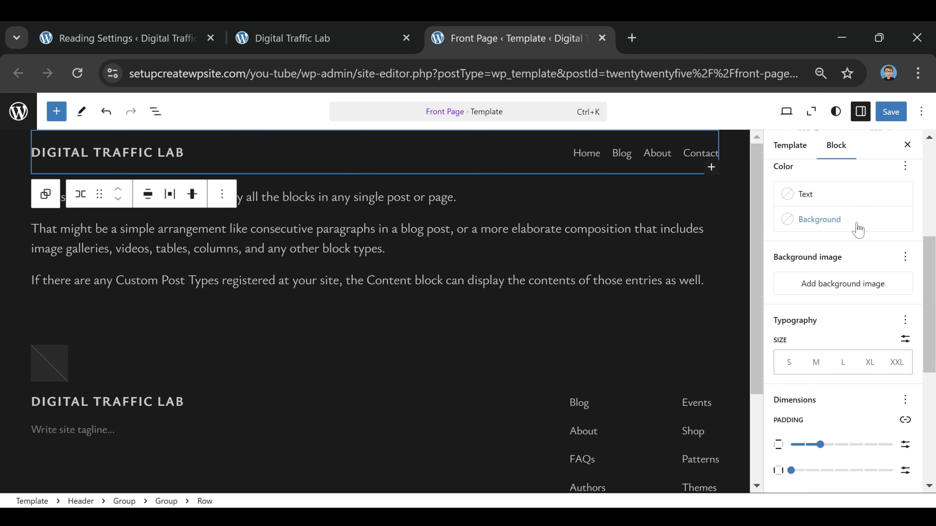
scroll(856, 231, down, 2)
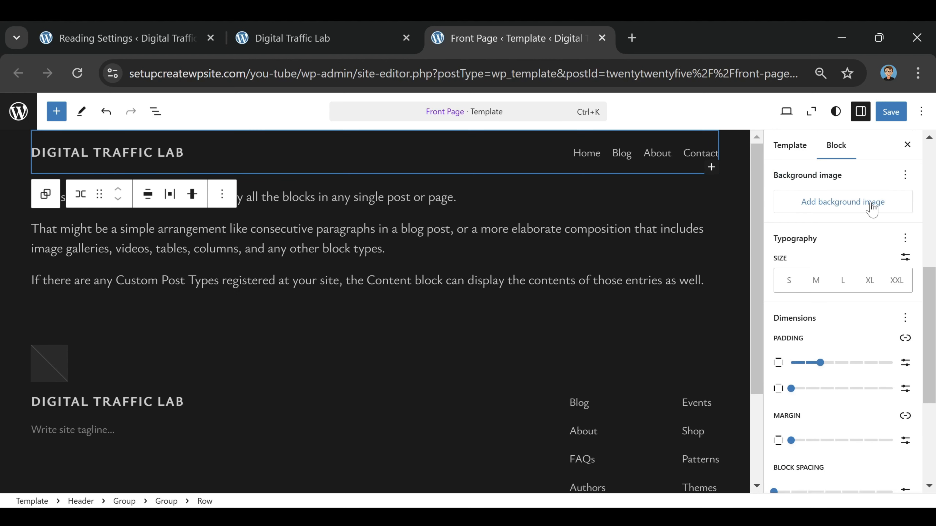
scroll(868, 210, down, 4)
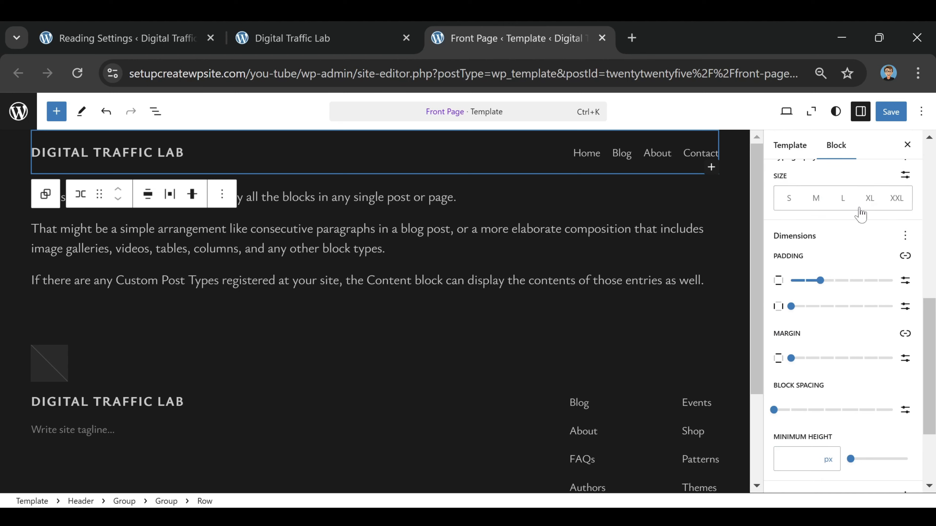
scroll(826, 289, up, 2)
drag(820, 281, 840, 298)
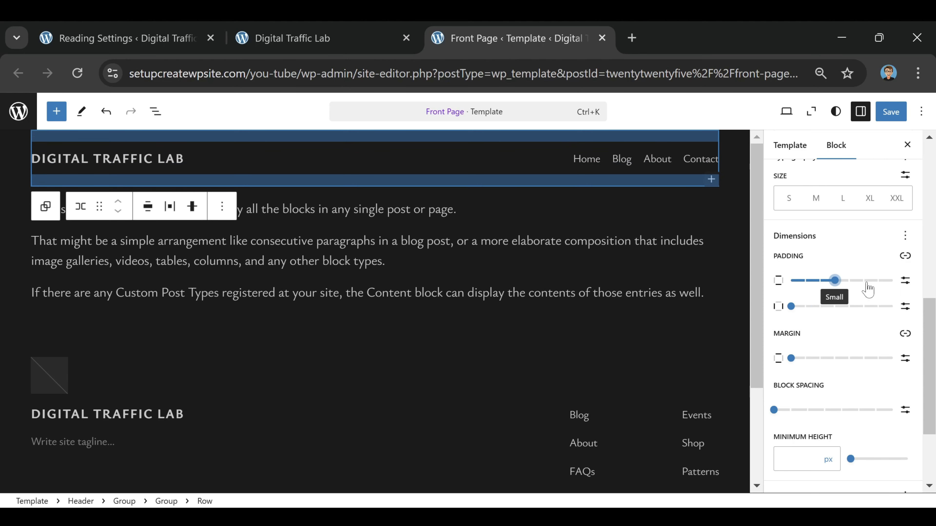
mouse_move(831, 295)
mouse_down()
mouse_move(819, 297)
mouse_move(836, 291)
mouse_up()
drag(791, 309, 905, 319)
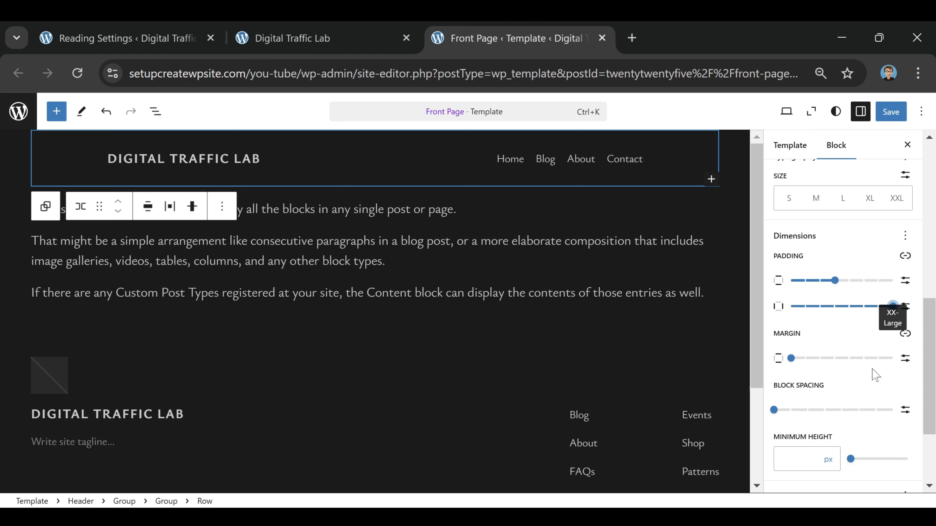
drag(792, 358, 831, 364)
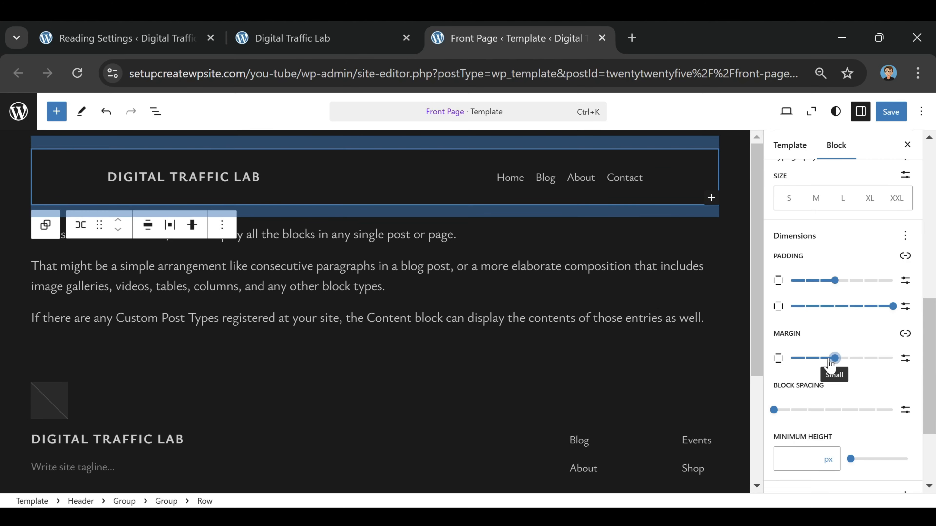
drag(834, 283, 808, 295)
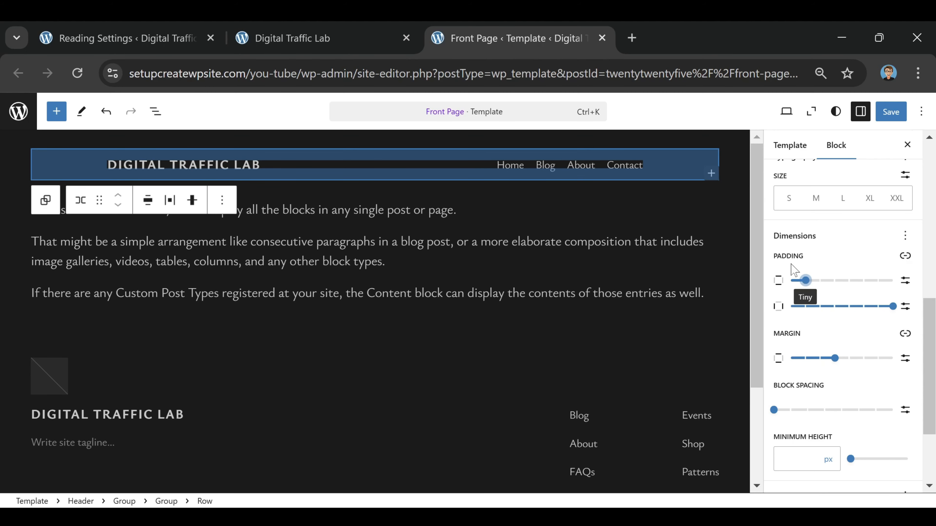
Step: Try the Contrast, Accent 6, Accent 5 and Base theme colors on the header Row's border
scroll(807, 353, down, 3)
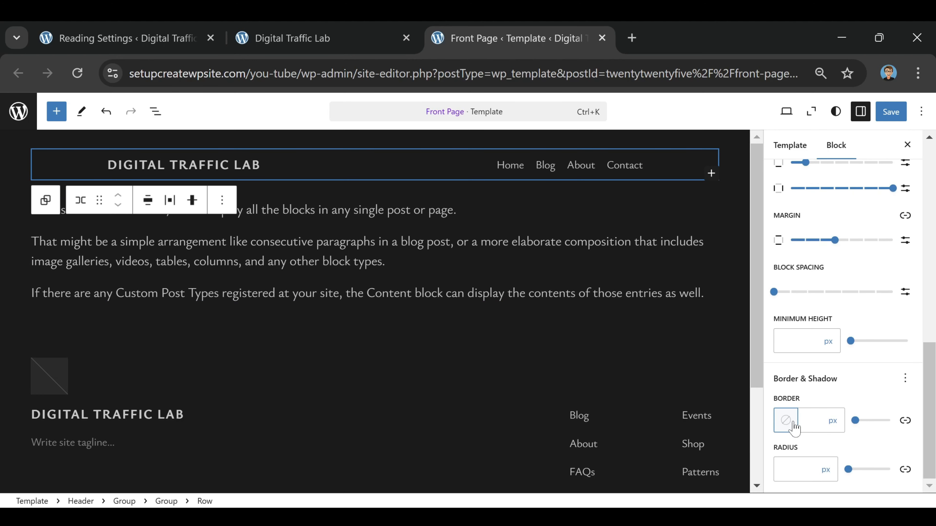
click(787, 420)
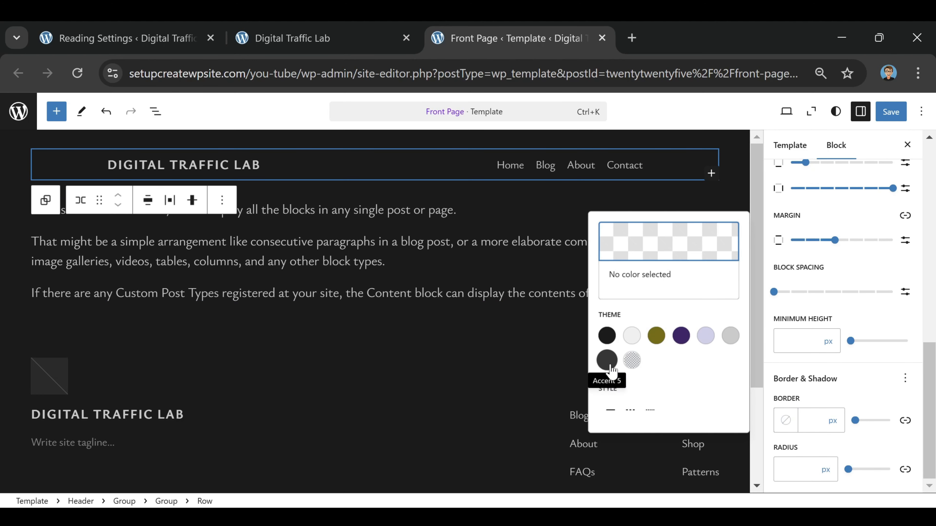
click(632, 336)
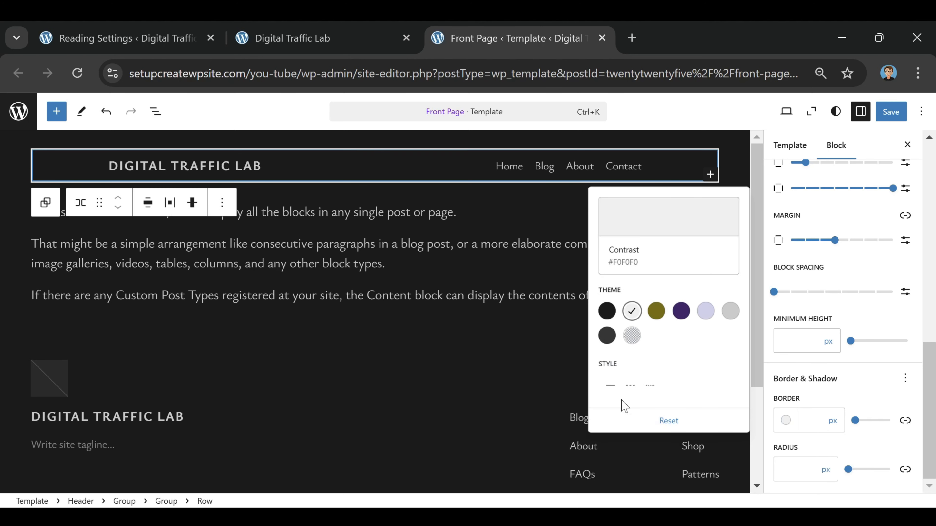
click(633, 336)
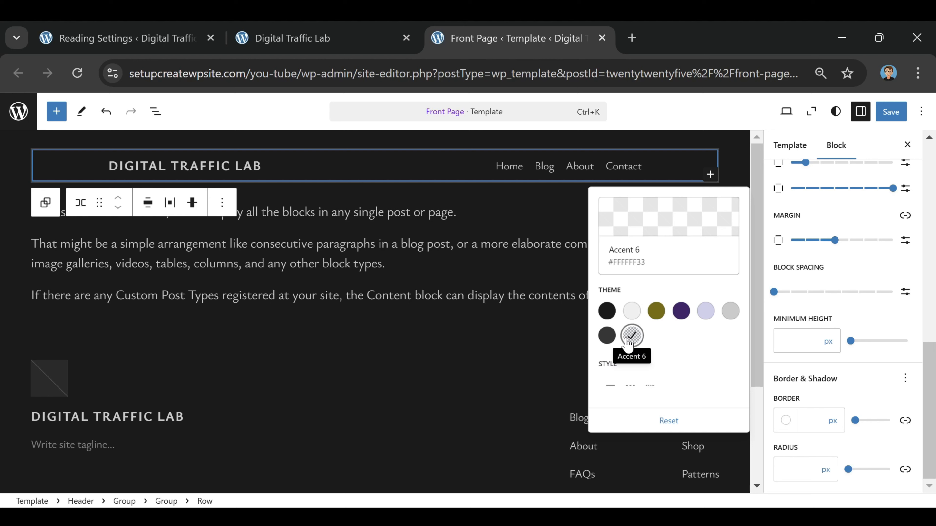
click(607, 335)
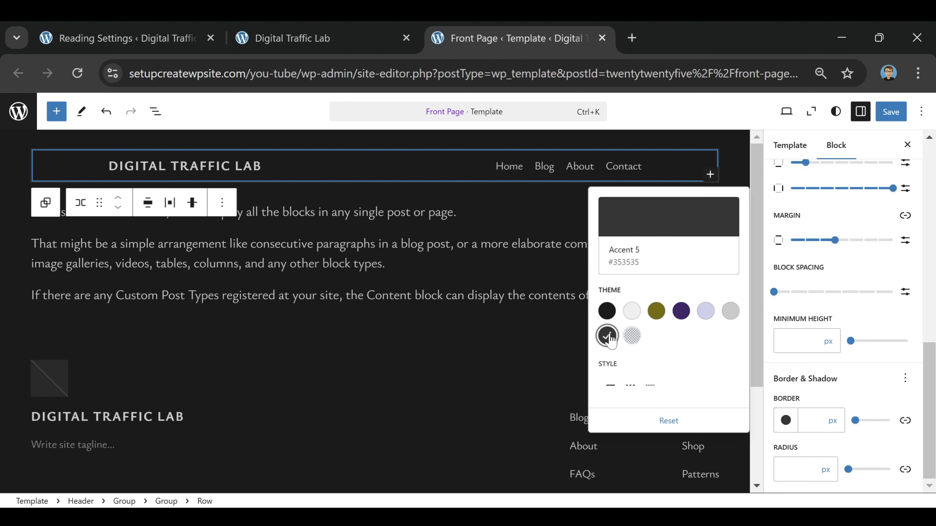
click(607, 314)
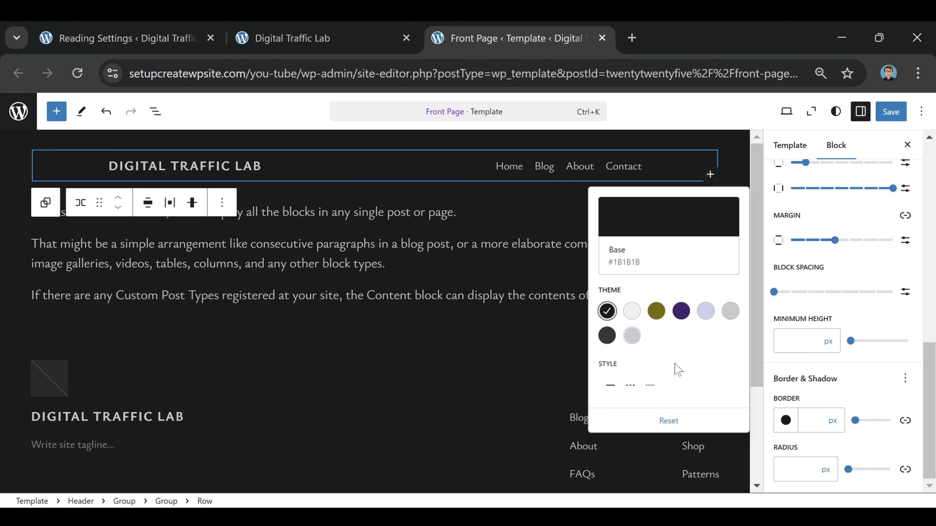
click(632, 335)
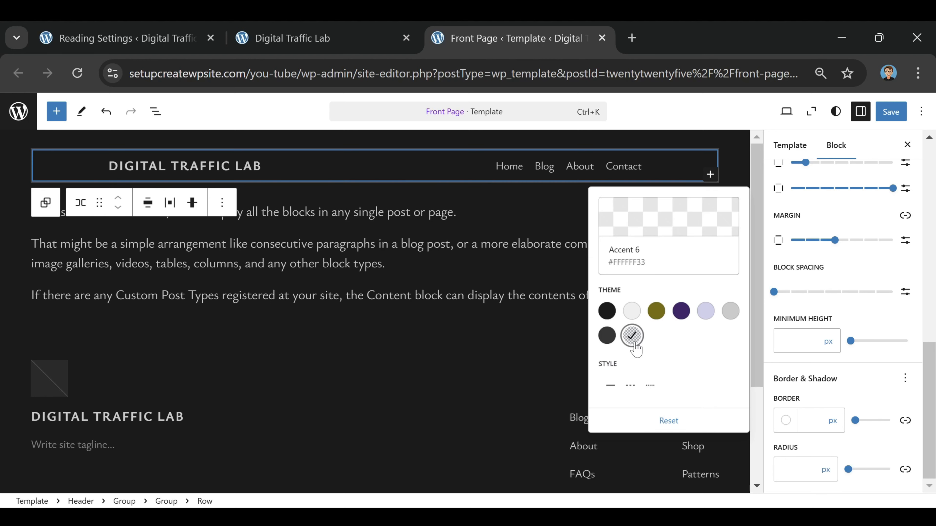
Step: Give the header Row a 26 px border in the Base color and save the template
click(856, 421)
mouse_move(858, 423)
mouse_down()
mouse_move(868, 421)
mouse_move(858, 421)
mouse_move(866, 439)
mouse_up()
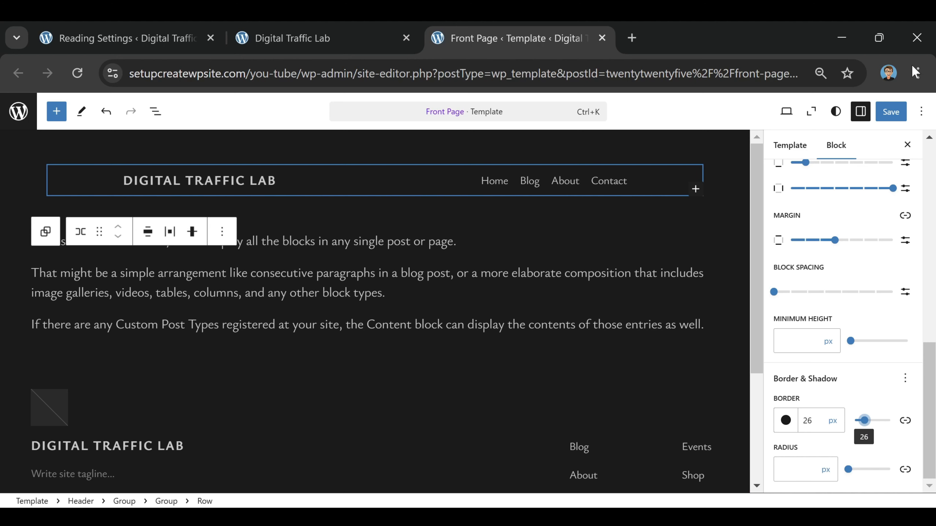
click(890, 118)
click(890, 114)
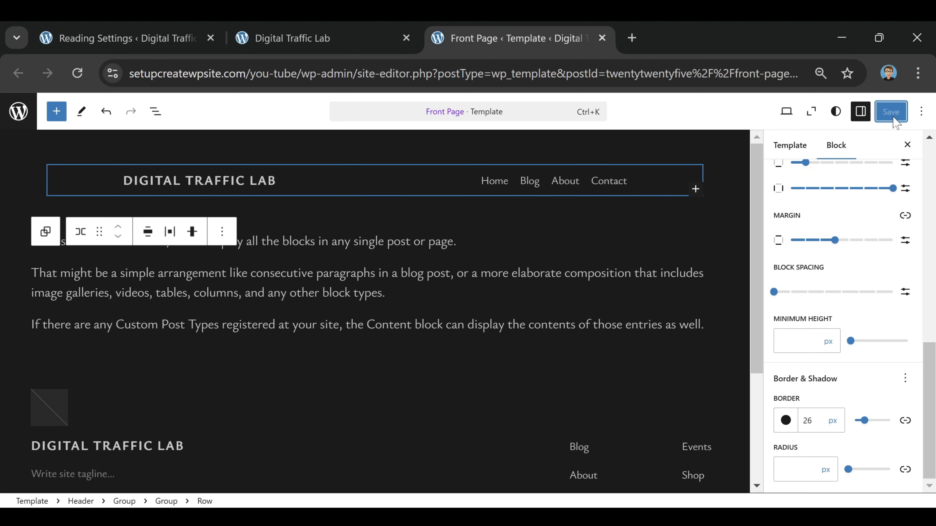
Step: Reload the live homepage, check the header's spacing there, and return to the Front Page template editor
click(282, 38)
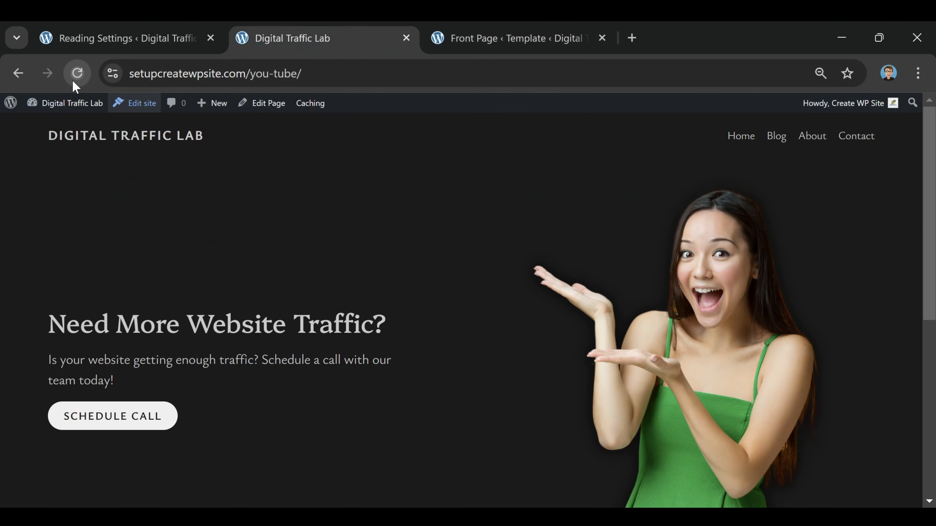
click(77, 73)
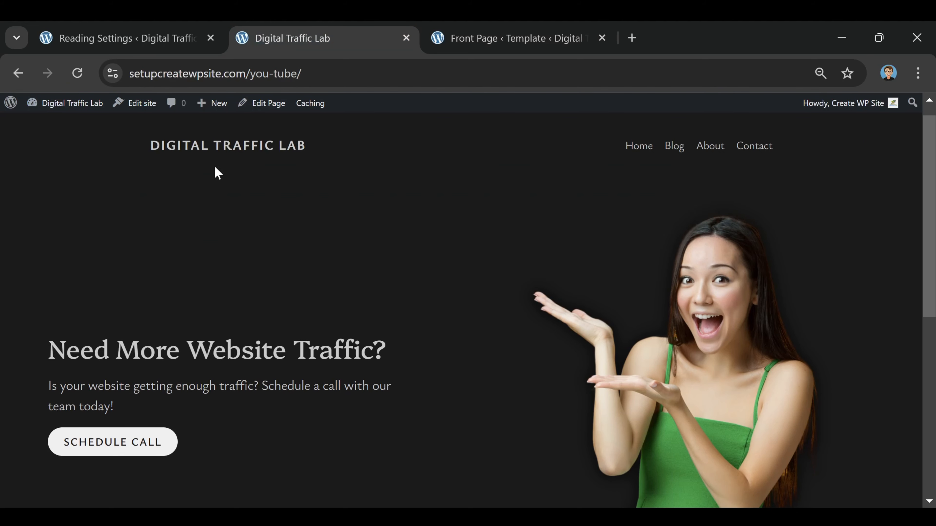
click(479, 38)
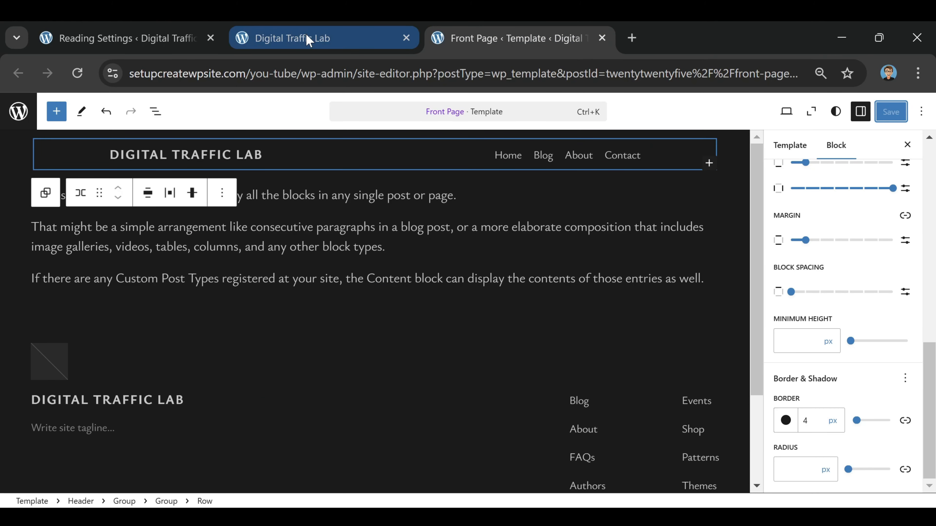
click(308, 40)
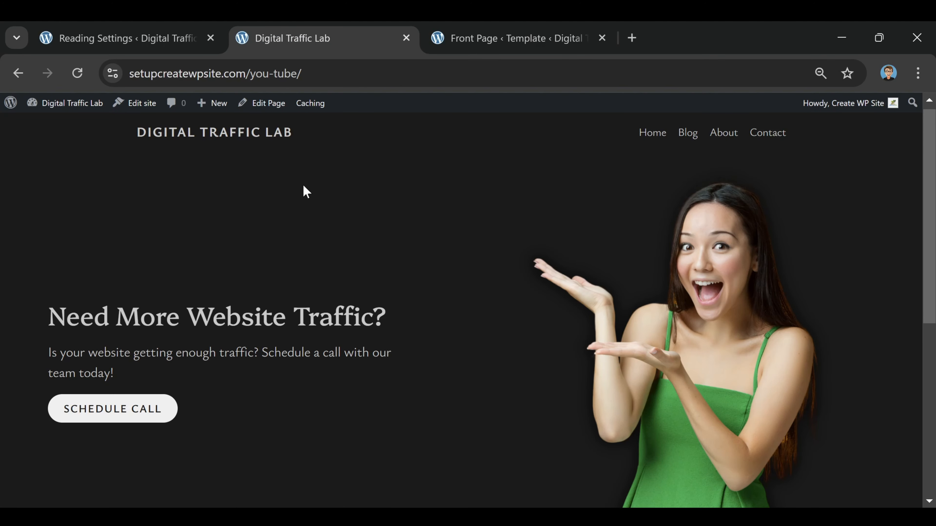
click(459, 30)
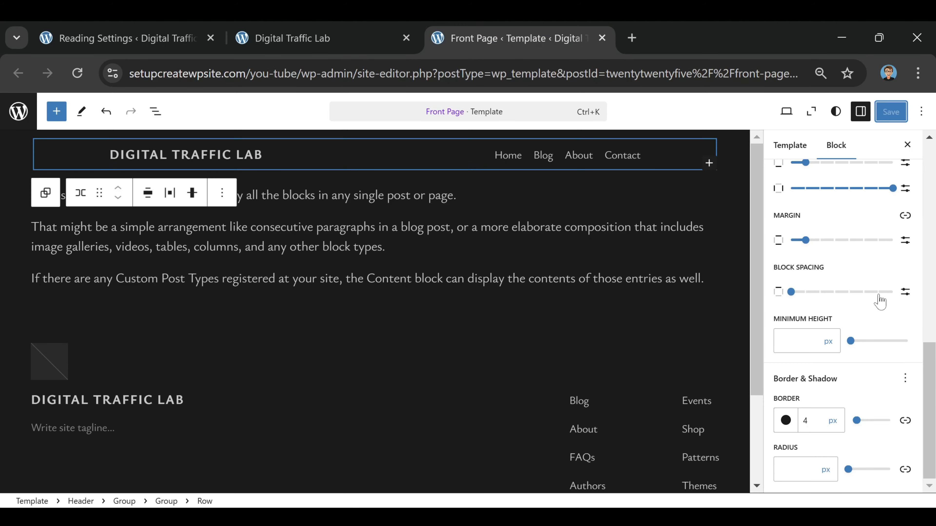
Step: Select the Footer template part, try the design with page links and the WordPress credit, and undo it
scroll(880, 301, up, 4)
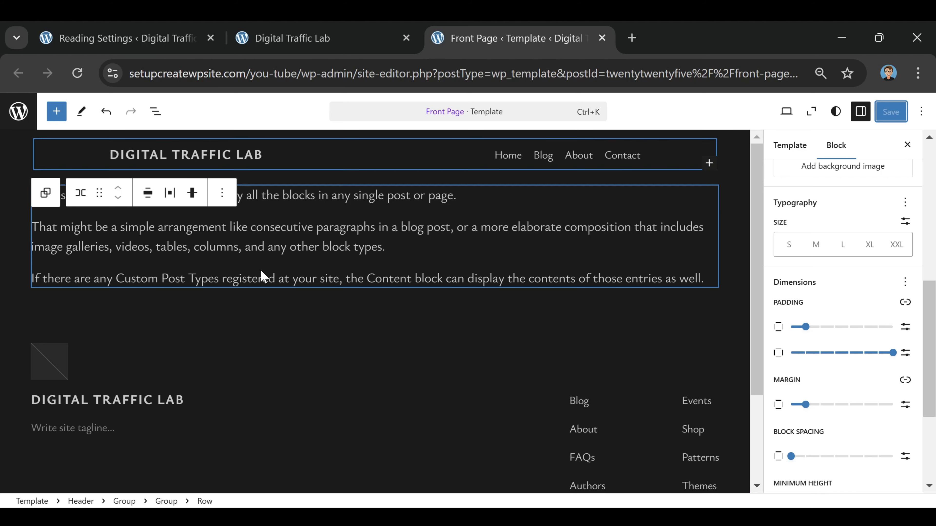
scroll(372, 345, down, 3)
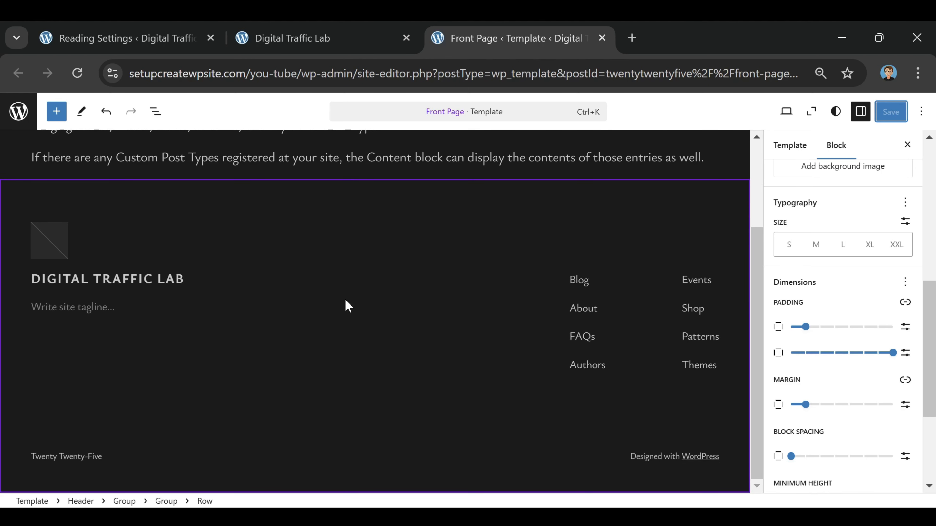
click(354, 217)
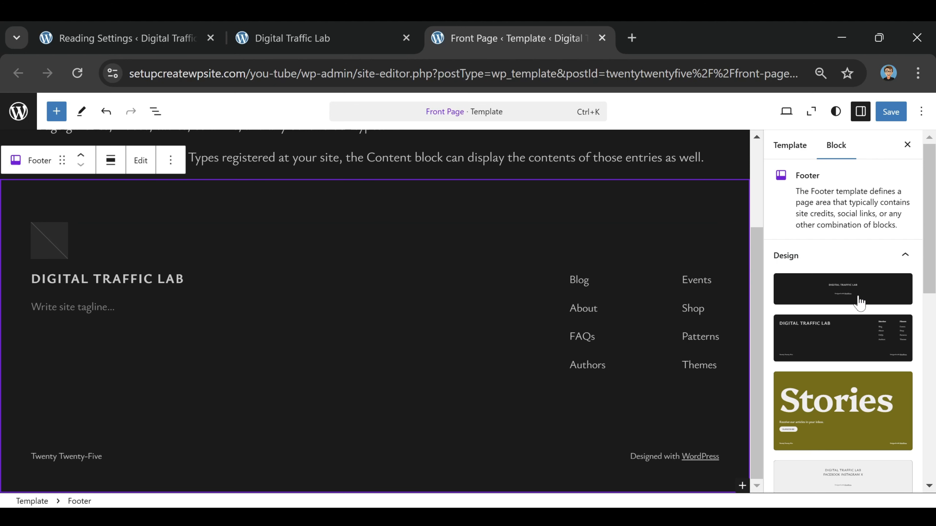
scroll(859, 314, down, 5)
scroll(860, 327, down, 4)
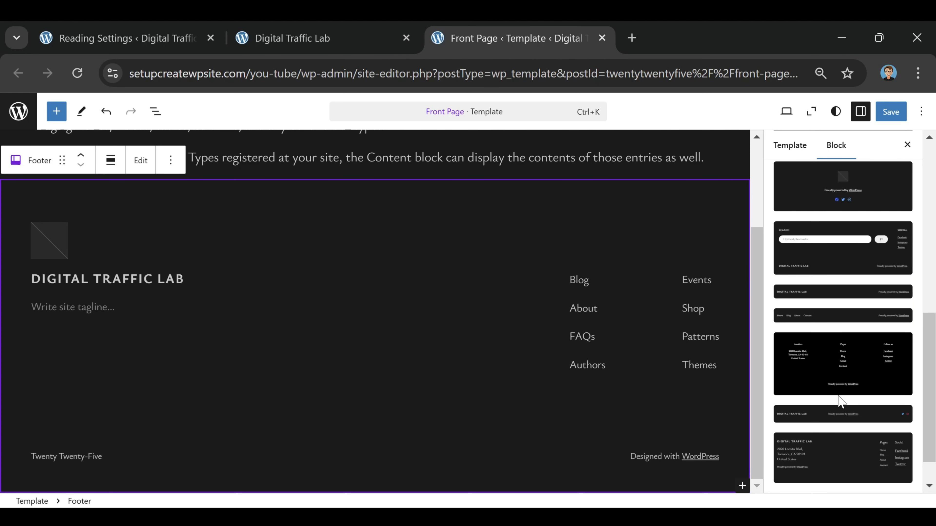
scroll(842, 285, down, 1)
click(827, 277)
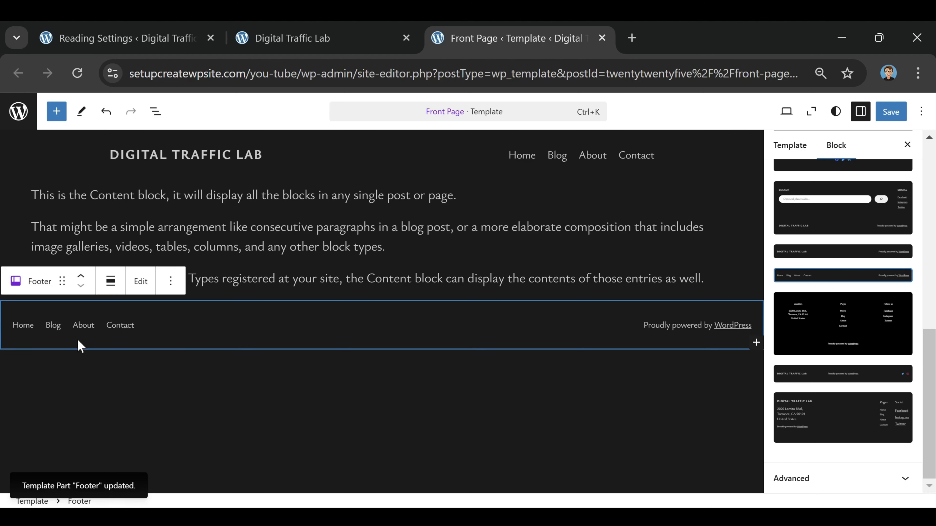
click(349, 397)
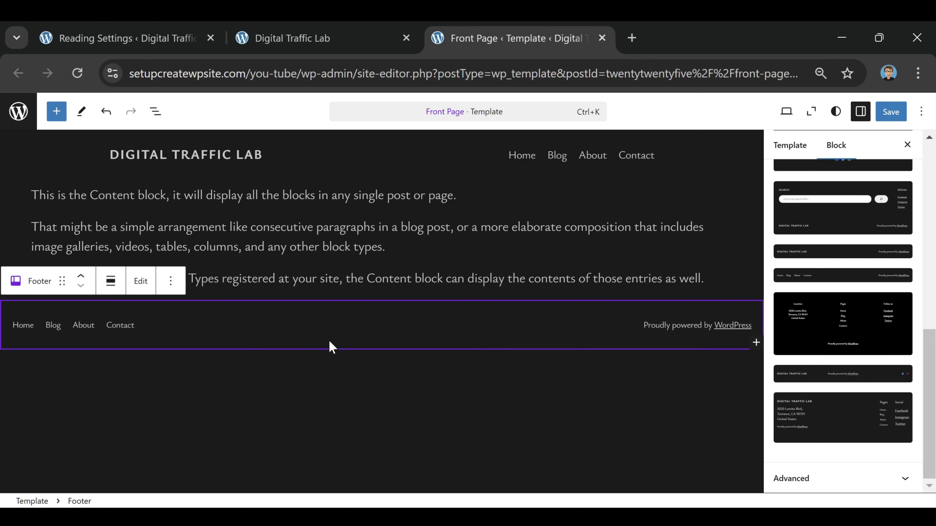
click(107, 117)
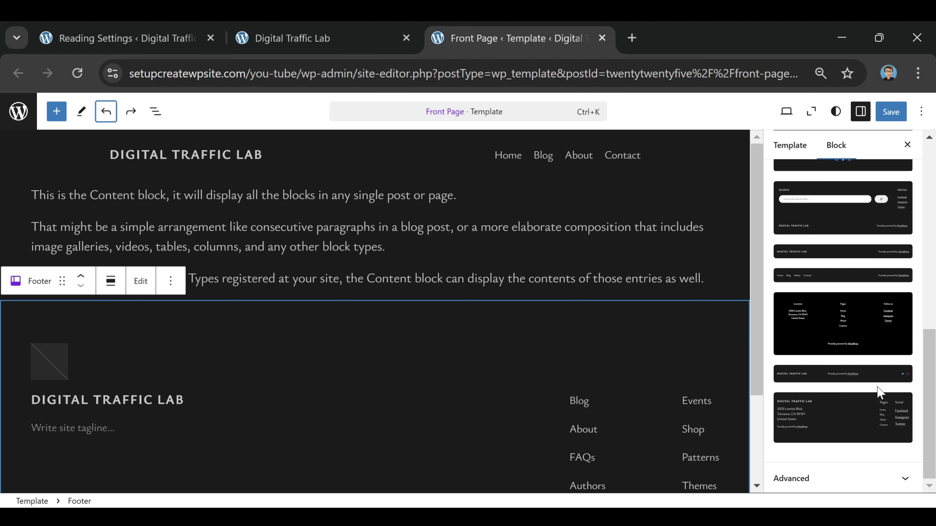
Step: Try the footer design with social icons and the one with only site title and WordPress credit, and undo both
click(876, 376)
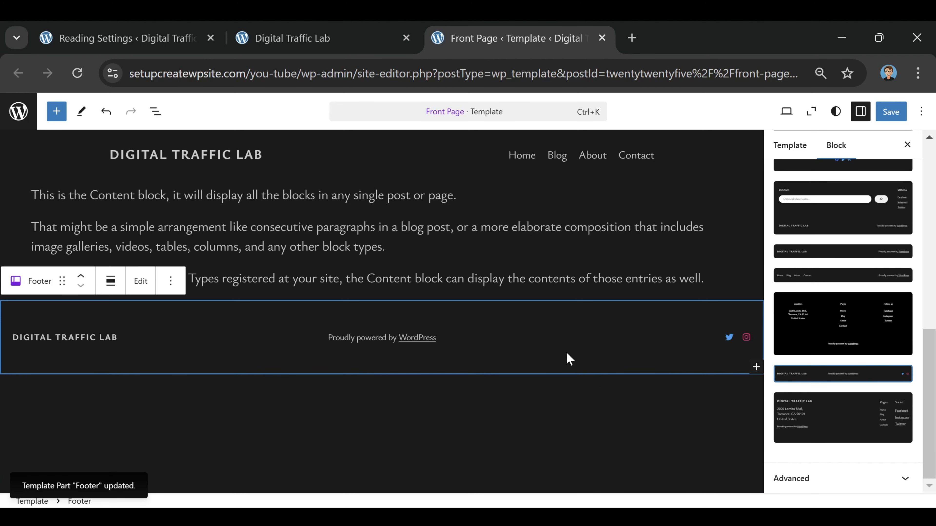
click(842, 338)
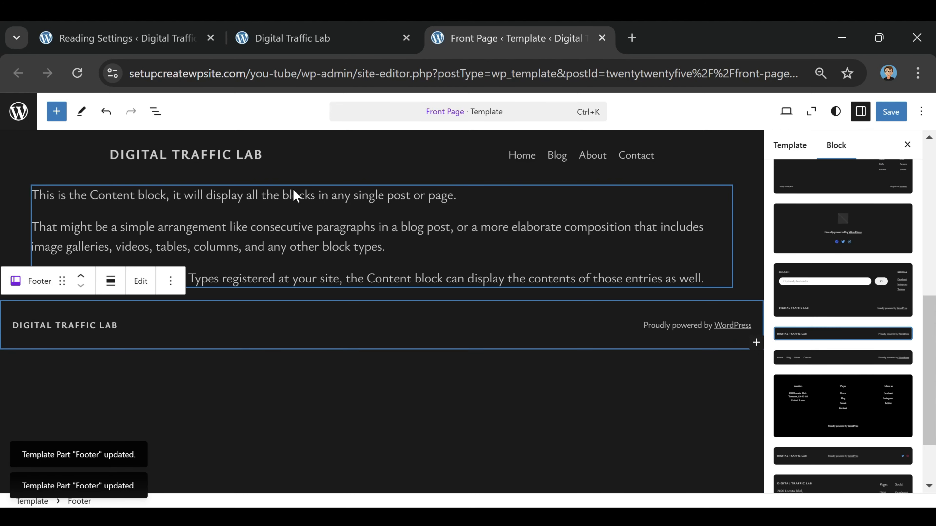
click(105, 111)
click(106, 111)
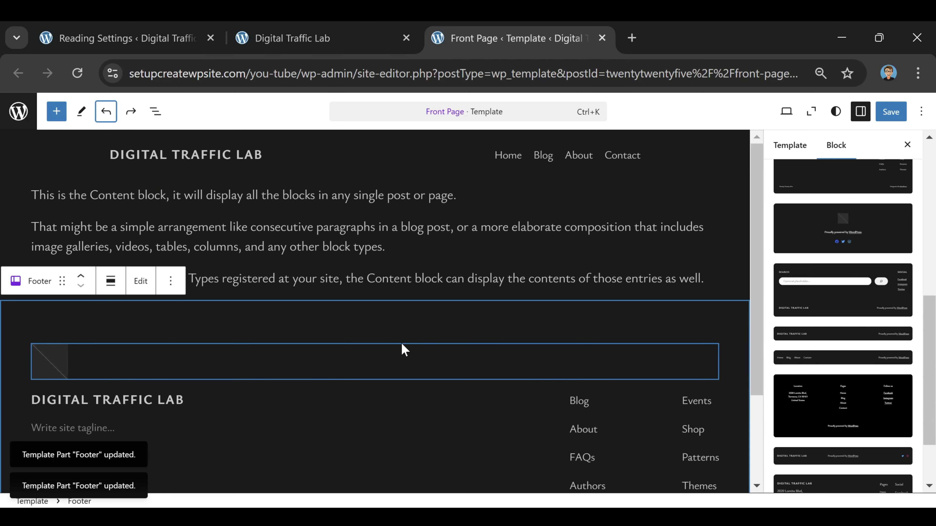
Step: Try the search and page-links footer designs, and save the footer with the site title and WordPress credit design
click(842, 291)
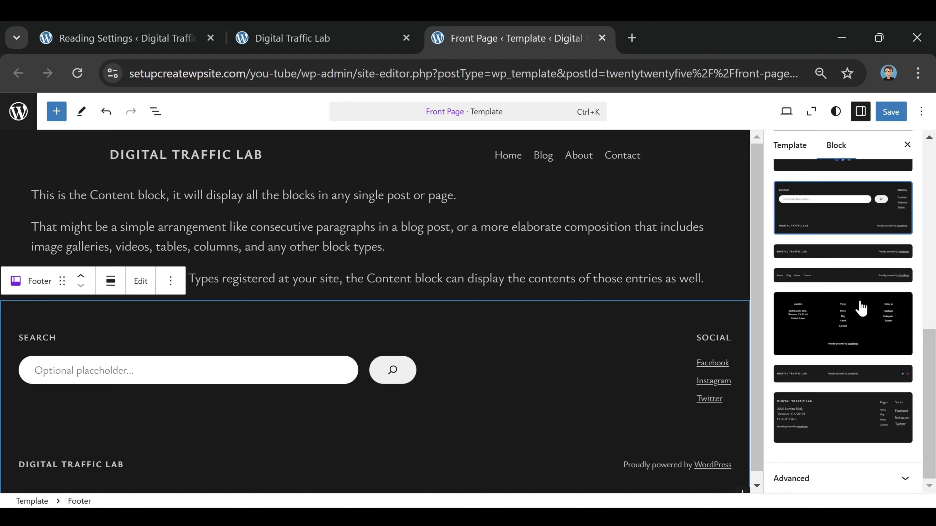
click(820, 277)
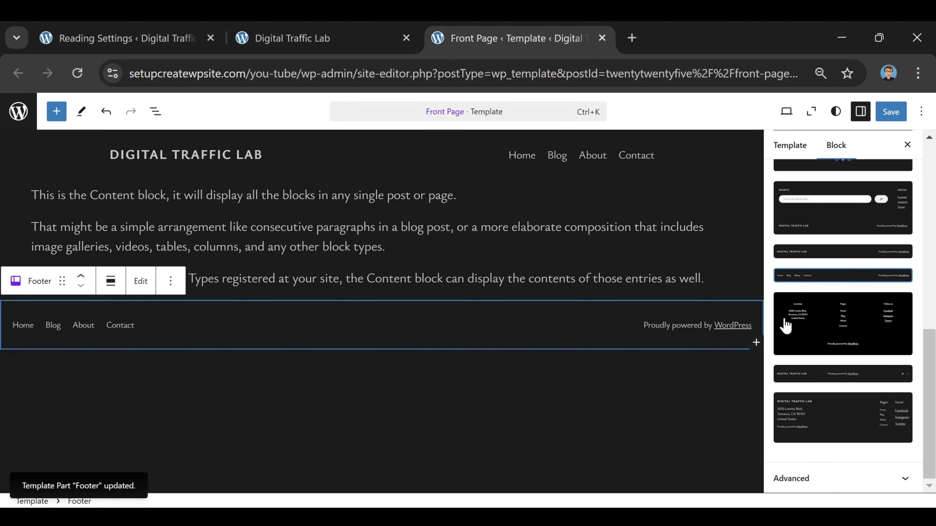
click(350, 326)
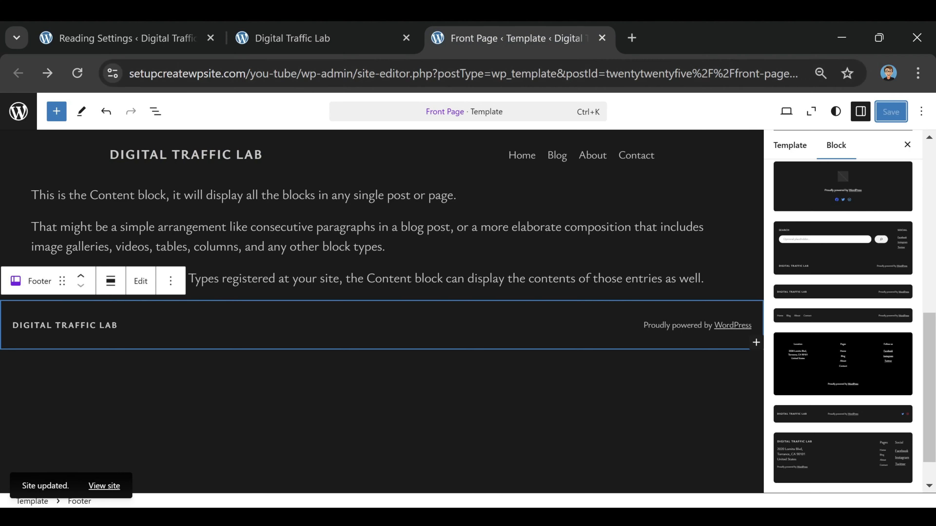
Step: Reload the live homepage and check the new footer at the end of the page
click(335, 38)
click(77, 73)
scroll(350, 292, down, 3)
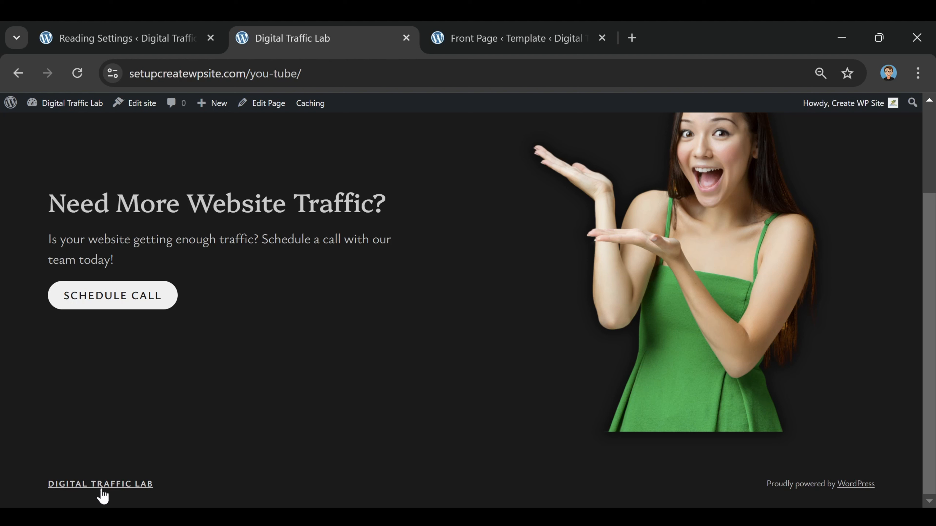
Step: Look over the live homepage from header to footer, and close the Front Page template tab
scroll(489, 391, up, 3)
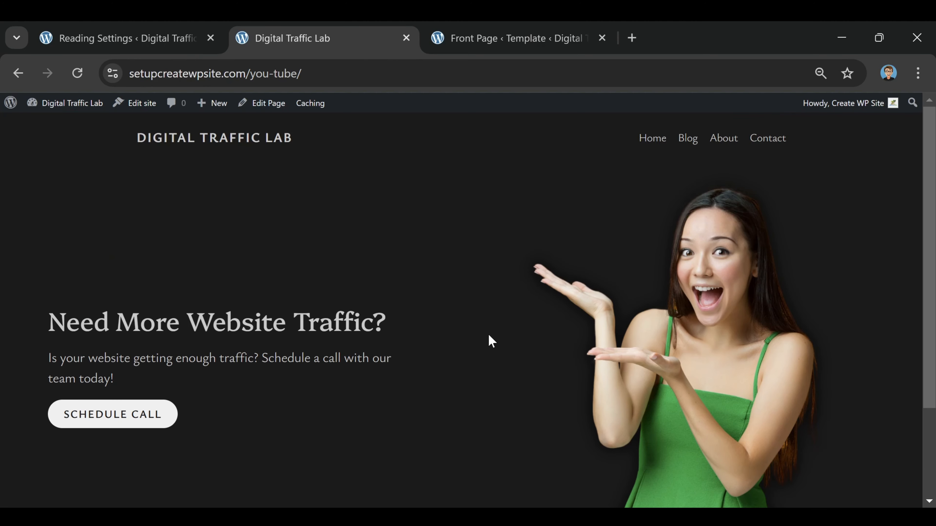
scroll(490, 312, down, 3)
scroll(484, 299, up, 3)
click(601, 38)
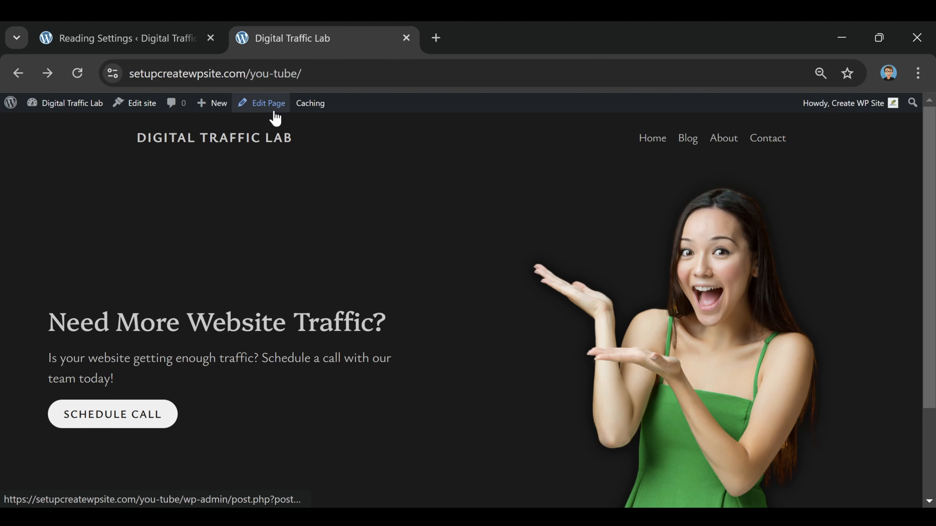
Step: Open the Home page for editing and bring up the full block library for a new empty block below the Schedule Call section
click(273, 104)
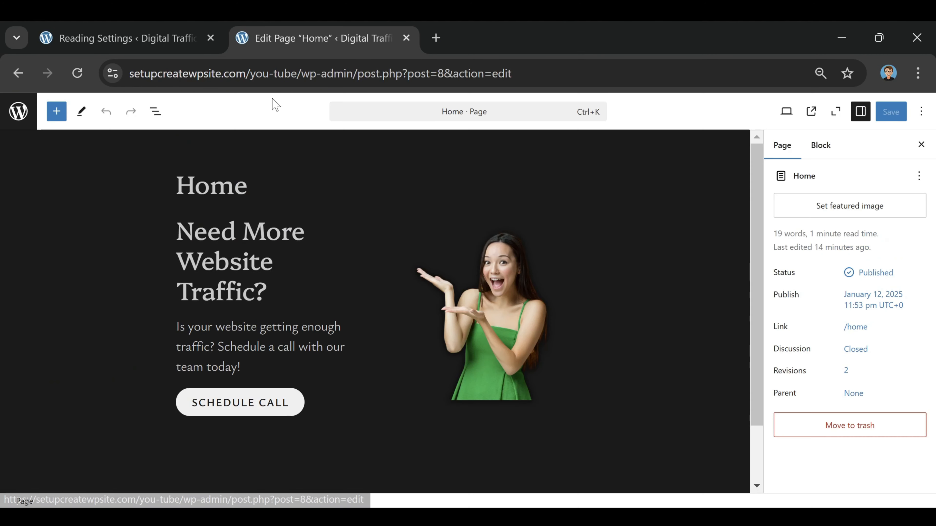
scroll(341, 338, down, 2)
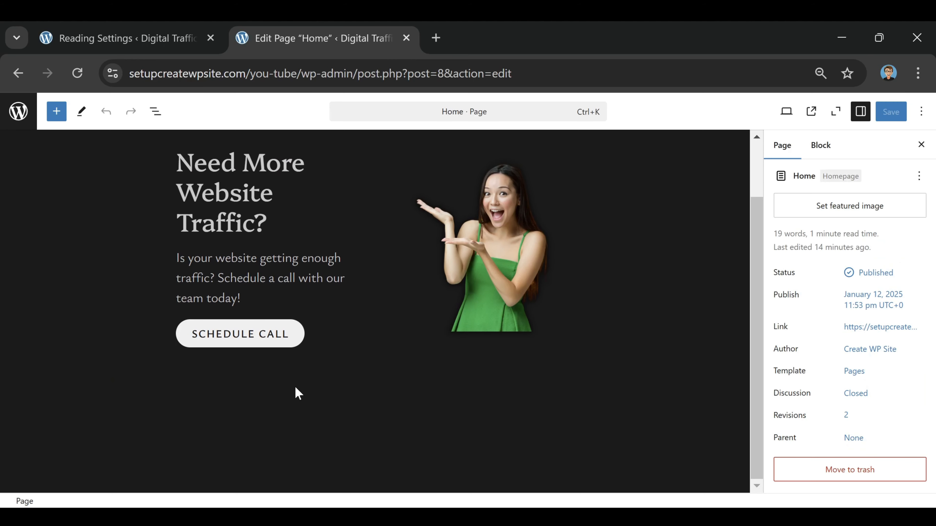
click(297, 397)
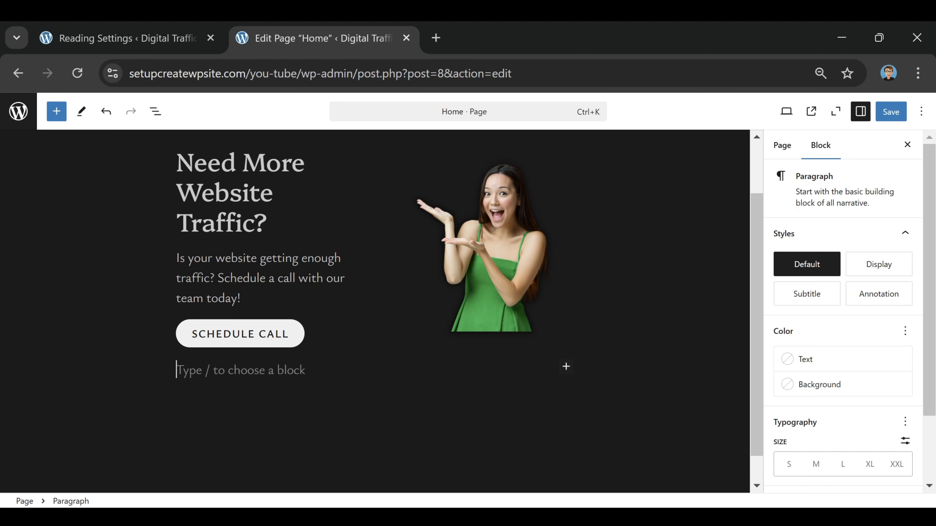
click(566, 367)
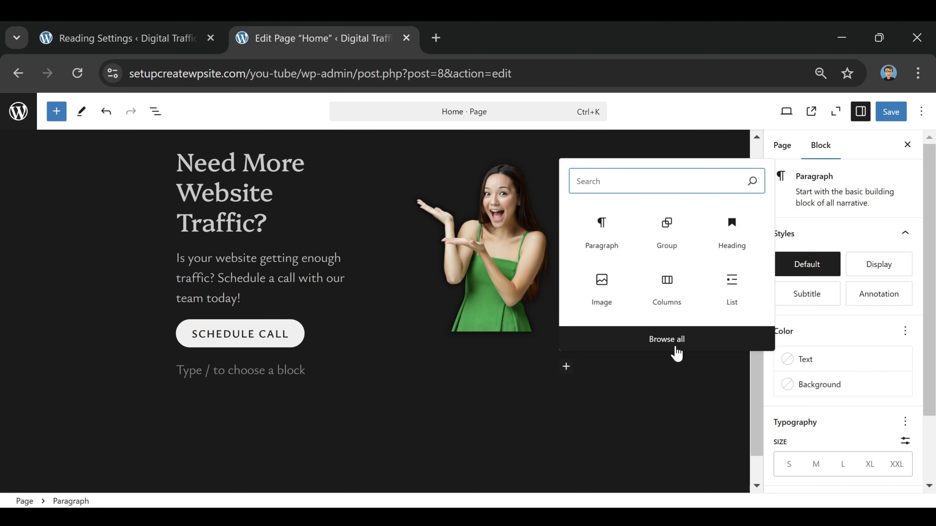
click(674, 345)
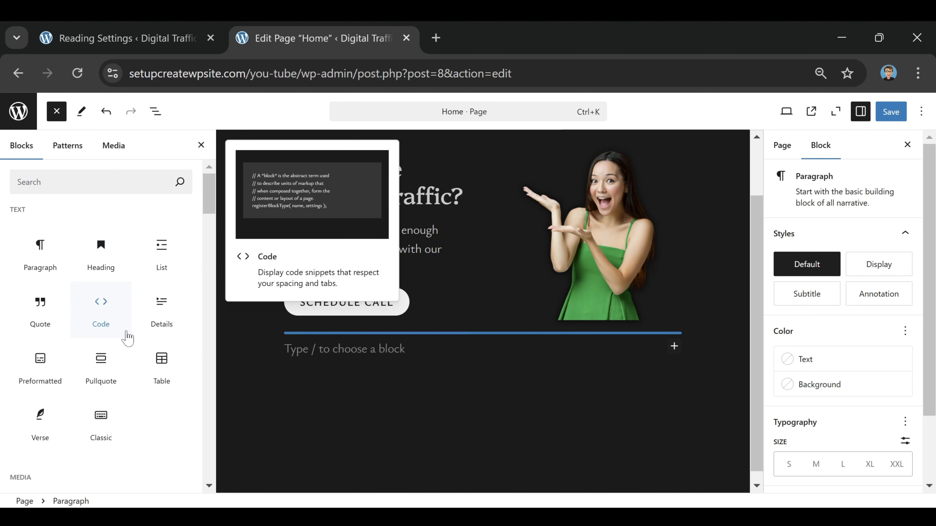
Step: Look through the block library's text, media, design, widget and theme blocks
scroll(126, 332, down, 5)
scroll(120, 326, down, 2)
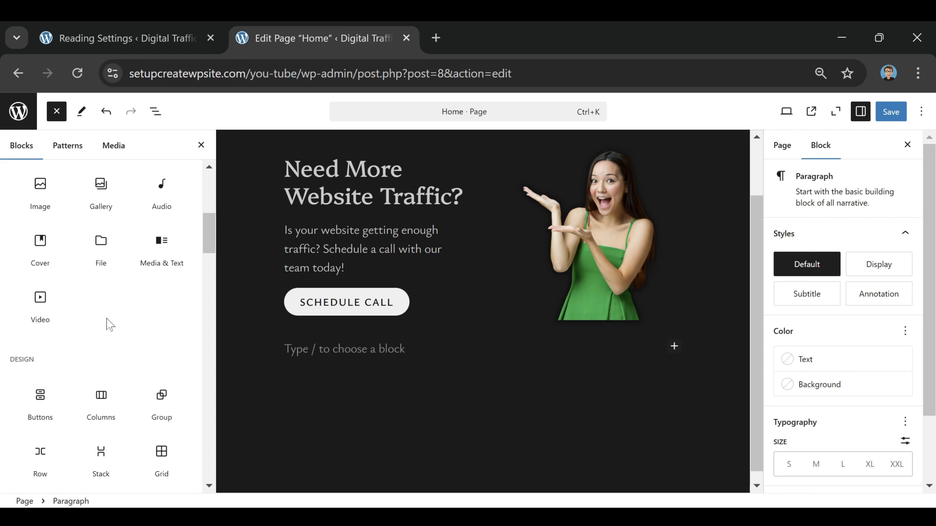
scroll(119, 278, down, 6)
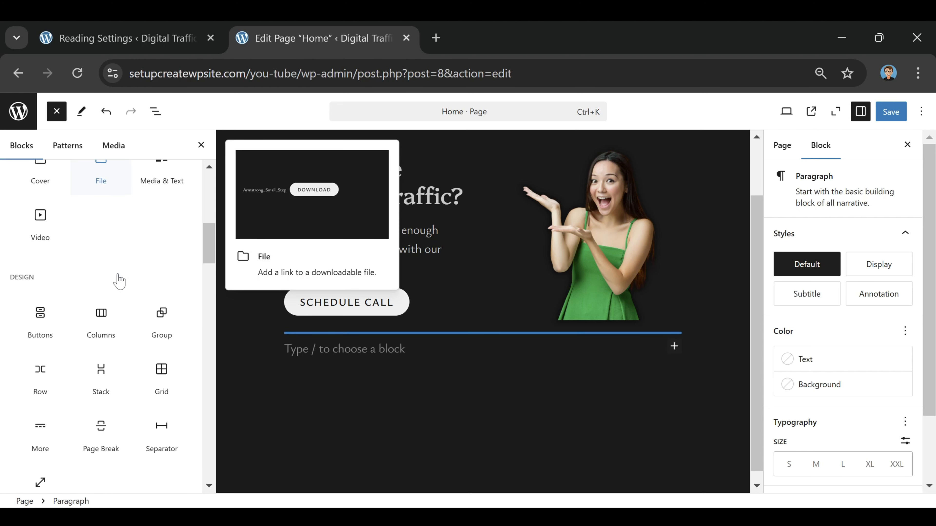
scroll(119, 278, down, 8)
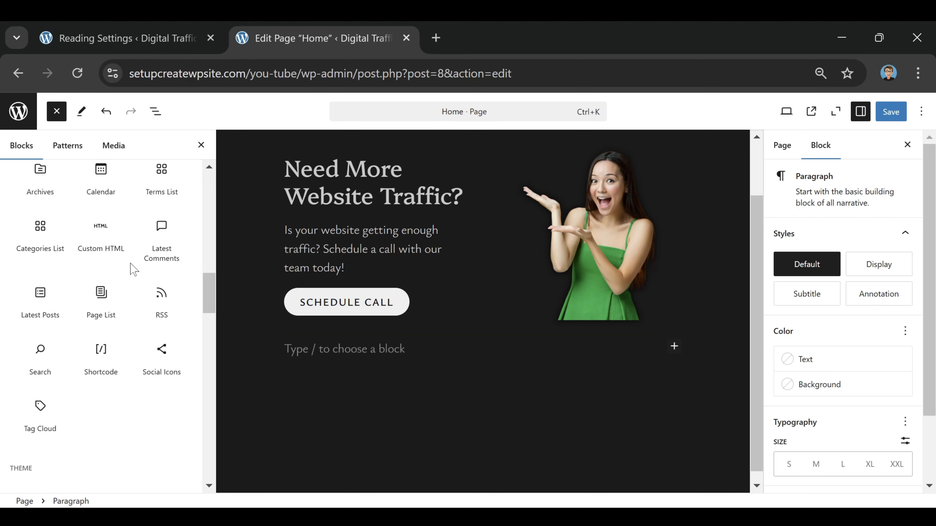
scroll(131, 270, down, 3)
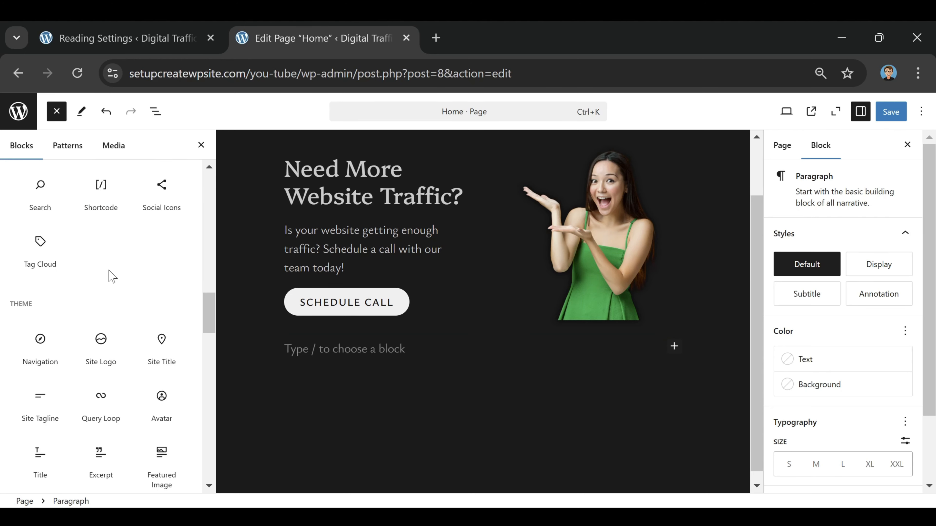
scroll(111, 275, down, 6)
scroll(109, 305, up, 4)
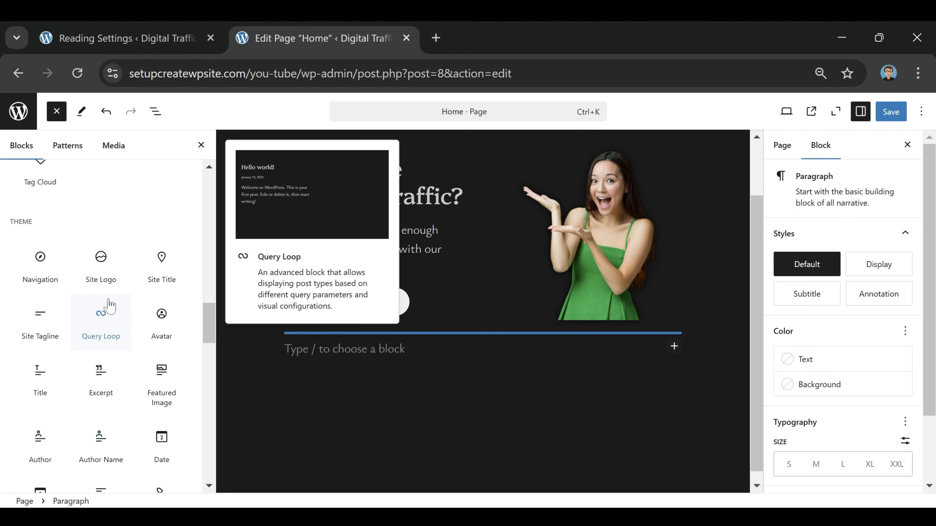
scroll(110, 305, up, 4)
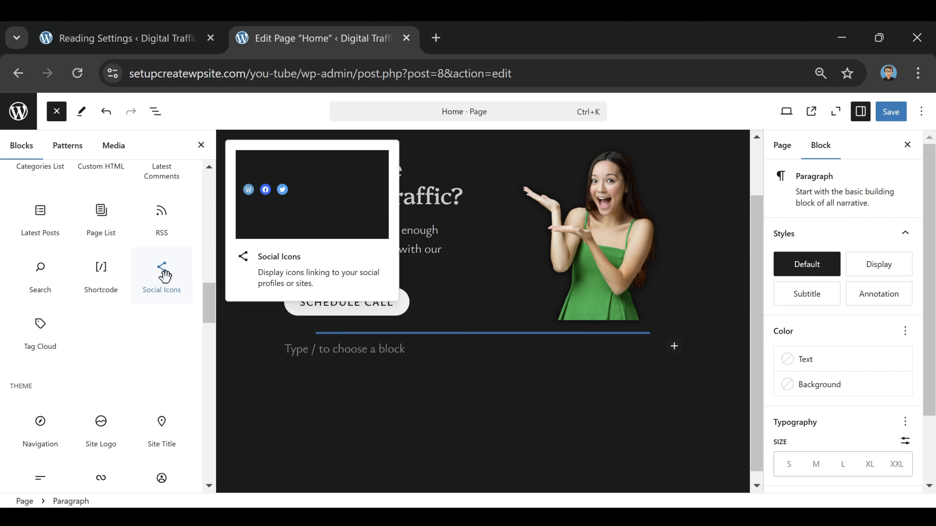
scroll(129, 388, up, 4)
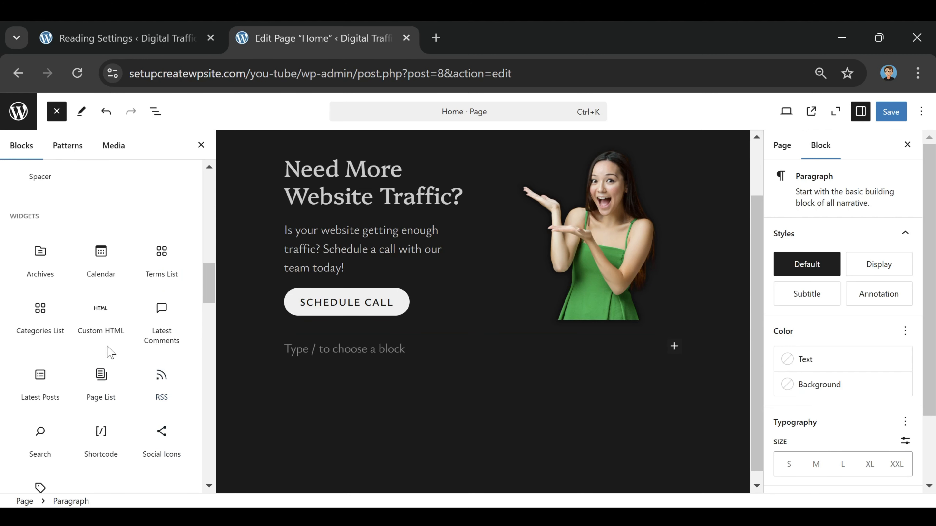
scroll(98, 359, up, 4)
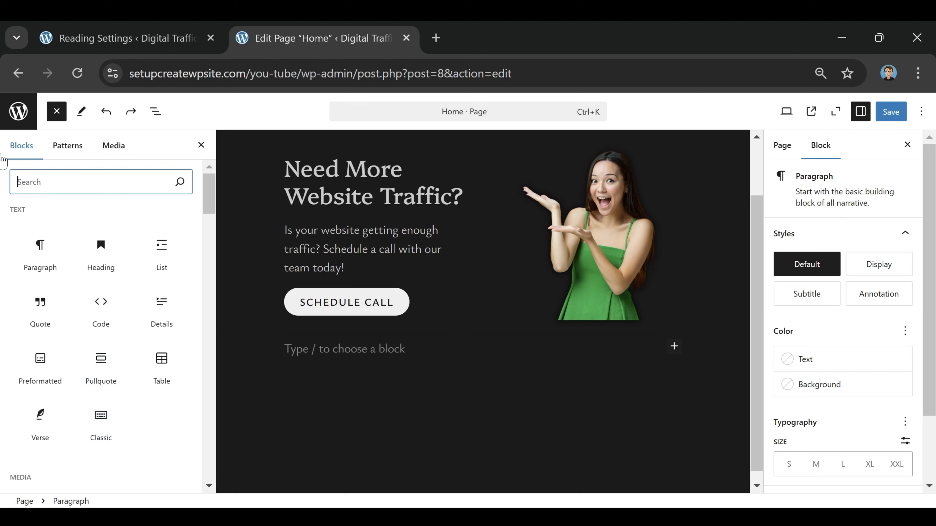
Step: Insert a Quote block below the Schedule Call section and paste the Stewart Brand quote about new technology and the steamroller
mouse_move(21, 345)
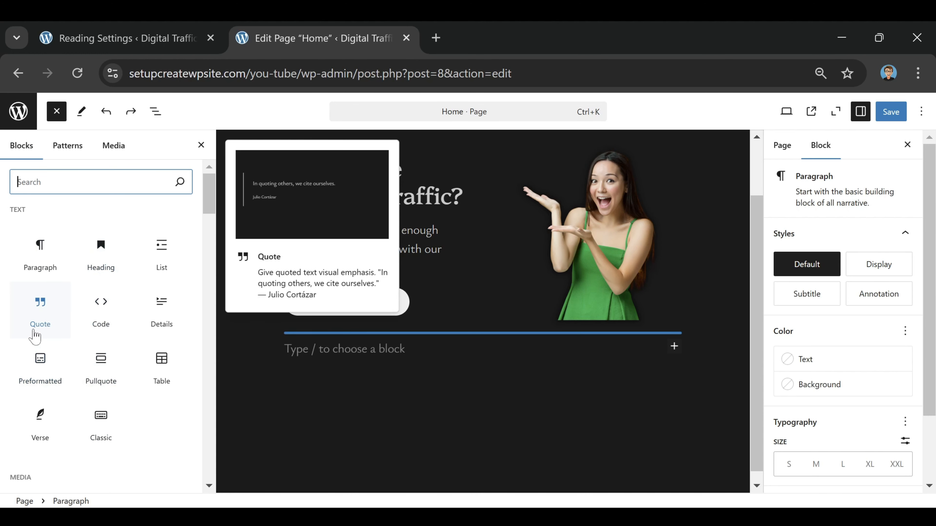
click(33, 331)
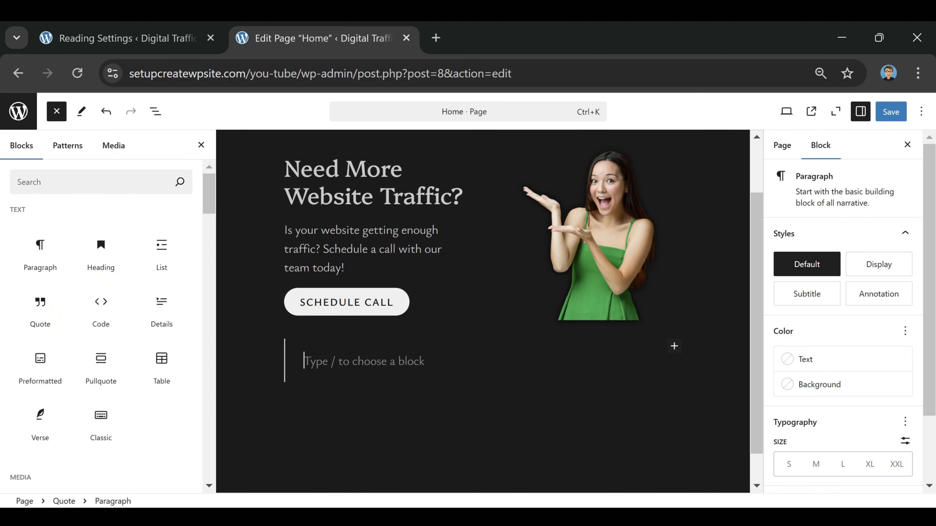
right_click(317, 360)
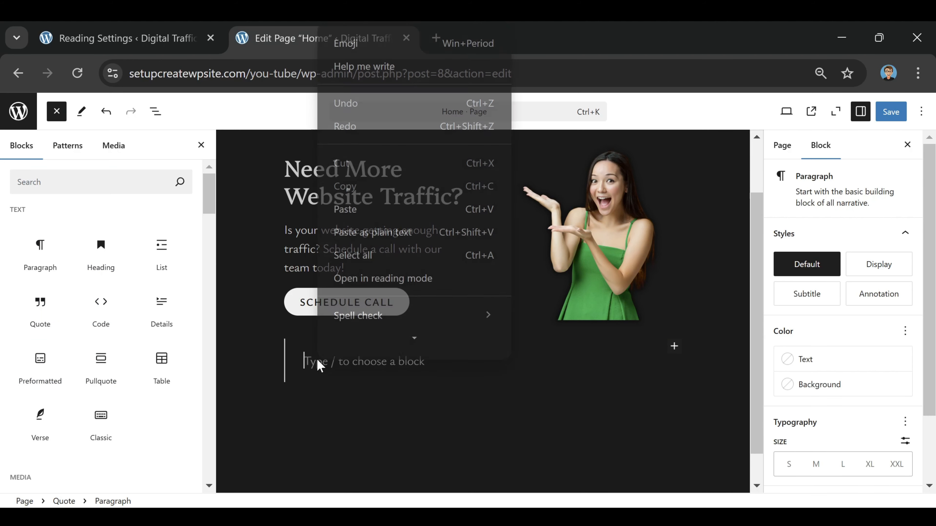
click(383, 210)
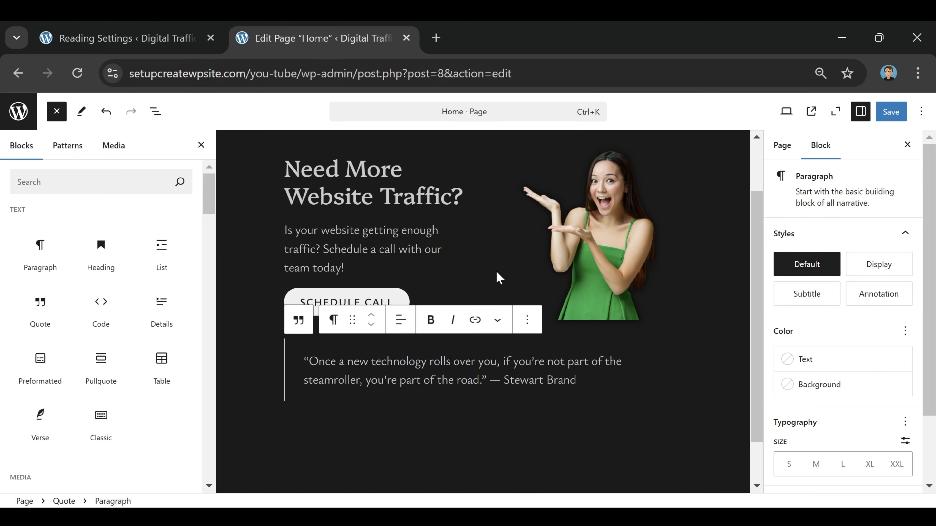
Step: Save the Home page and check the new quote on the live homepage
click(882, 117)
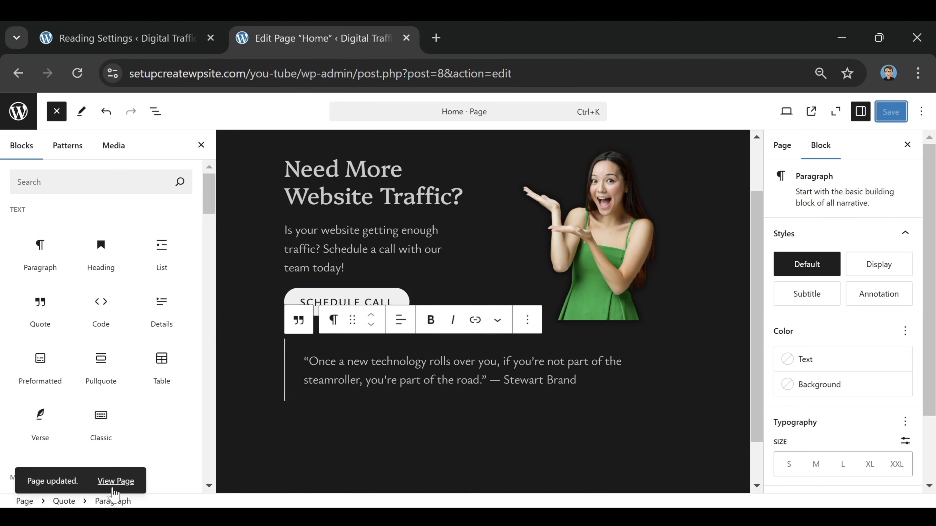
click(116, 487)
scroll(480, 184, down, 5)
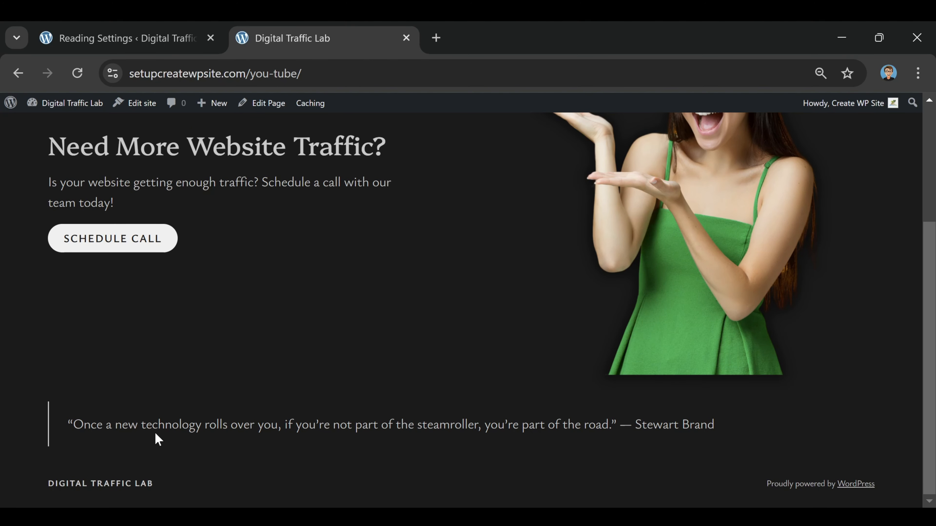
Step: Reopen the Home page for editing and center the text of the Stewart Brand quote block
click(269, 104)
scroll(391, 433, down, 3)
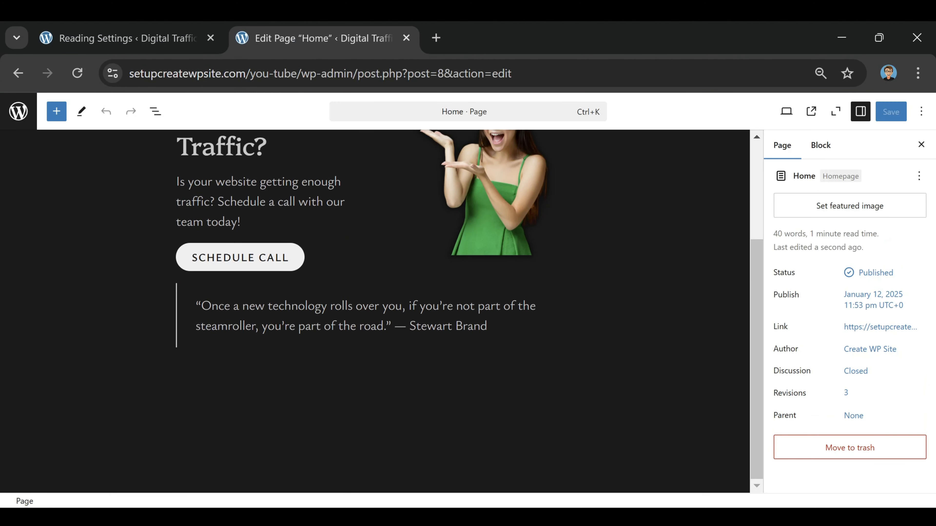
click(348, 308)
click(473, 299)
click(258, 264)
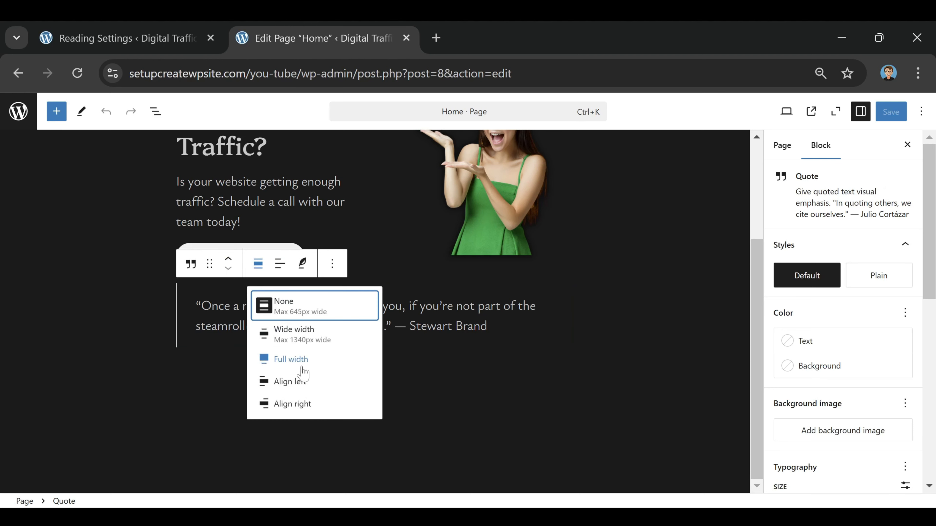
click(314, 359)
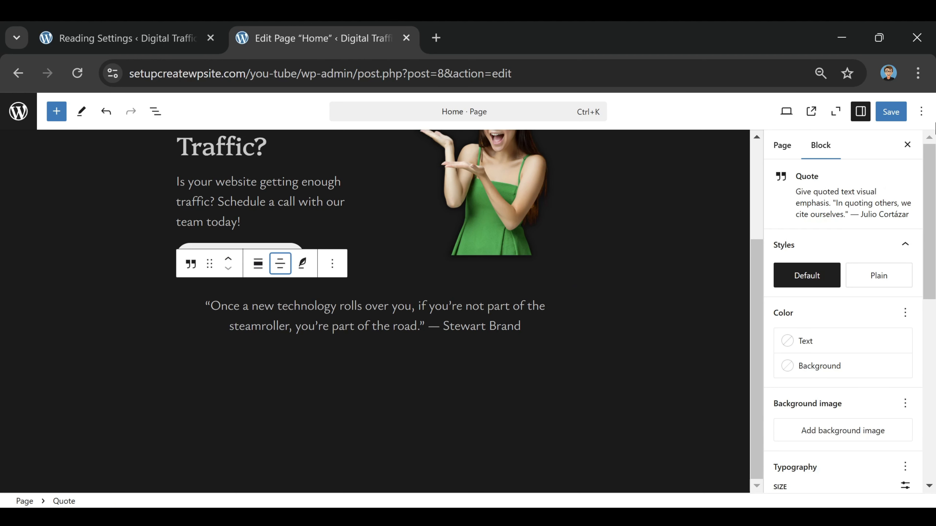
Step: Save the centered quote and review it on the live homepage
click(891, 111)
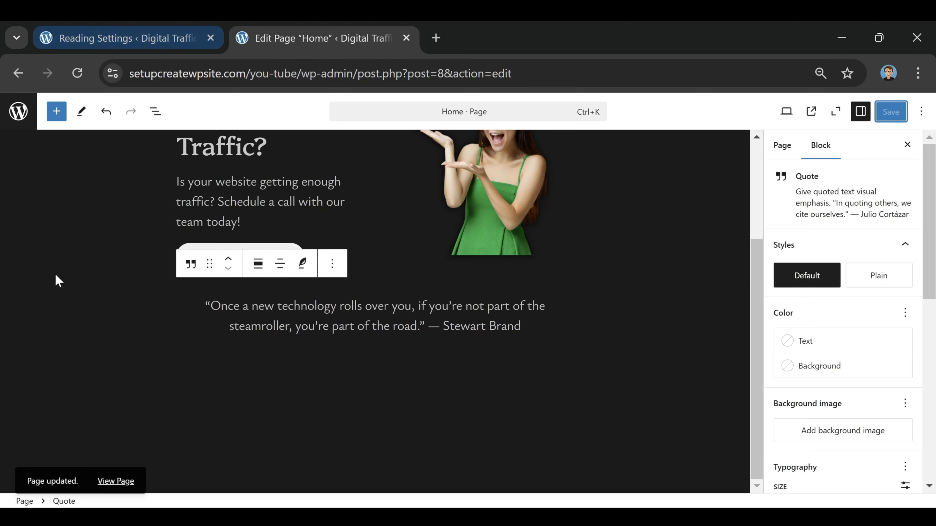
click(127, 483)
scroll(324, 337, down, 5)
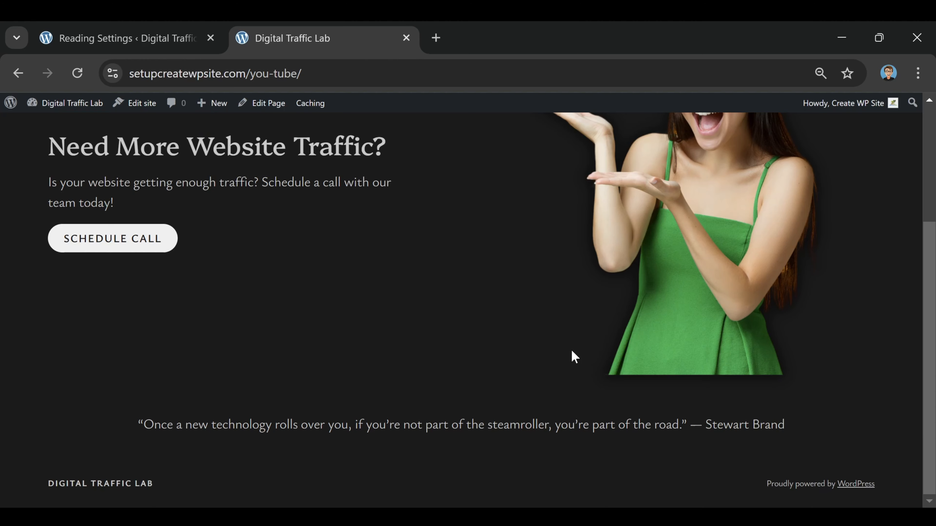
scroll(543, 330, up, 3)
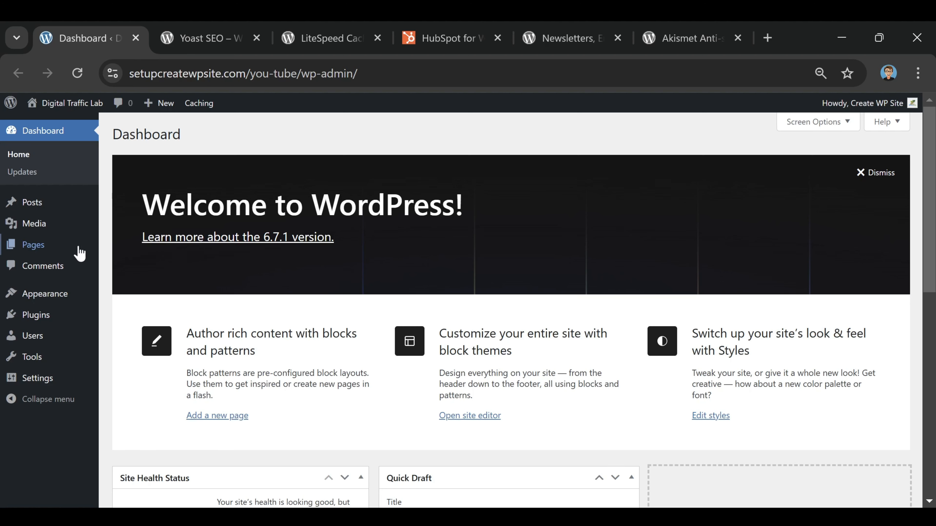
Step: Go from the dashboard's plugin list to the page for adding plugins and look through the featured plugins
mouse_move(40, 318)
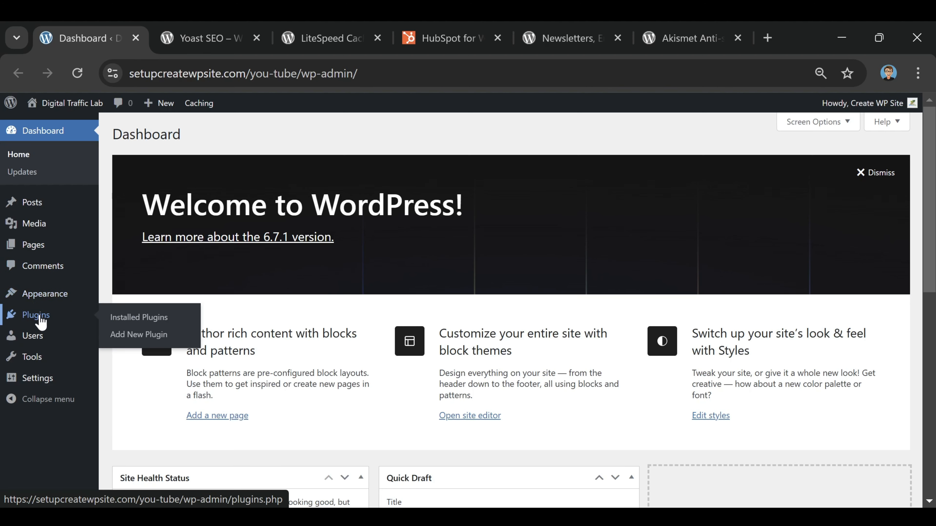
click(40, 318)
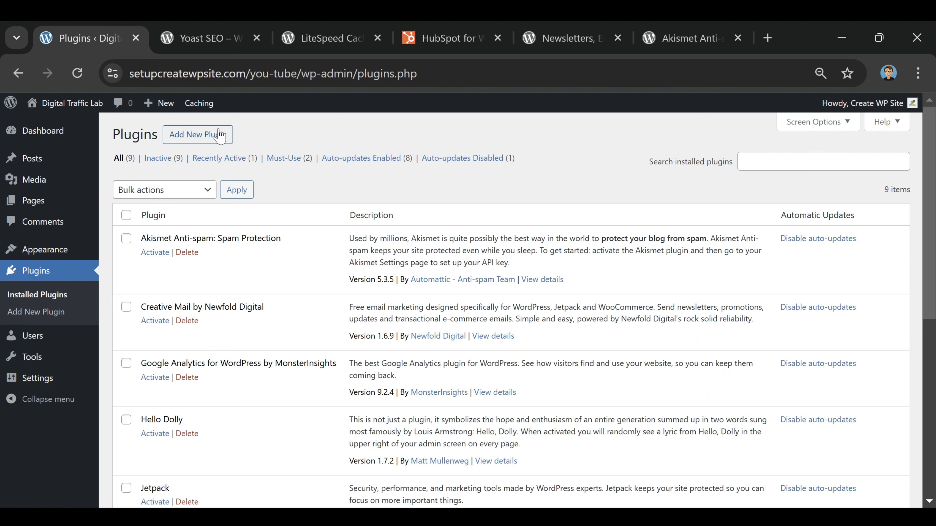
click(205, 136)
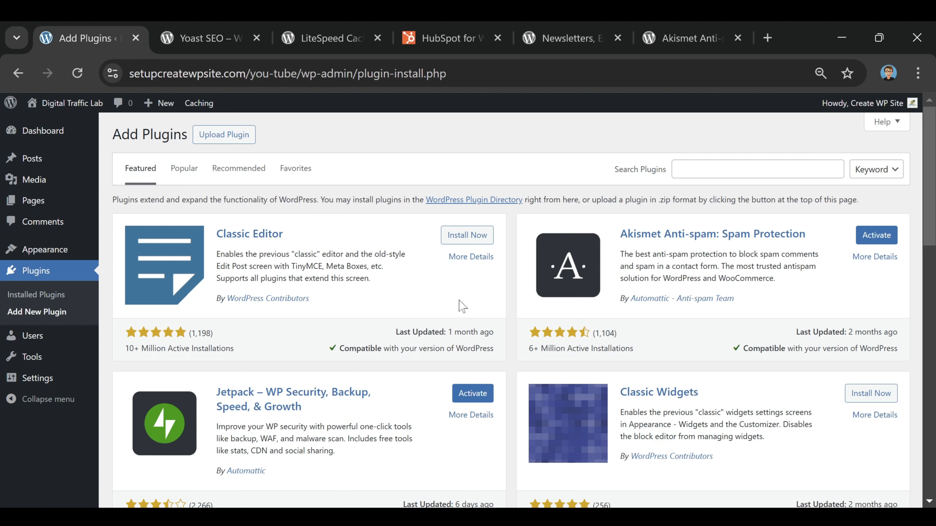
scroll(423, 240, down, 5)
scroll(407, 286, down, 4)
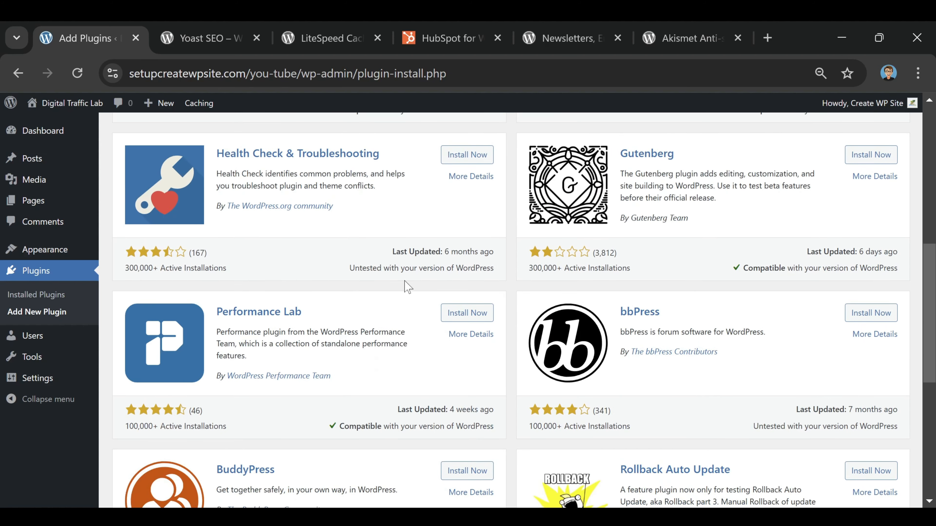
scroll(407, 287, up, 10)
Step: Look through the popular plugins, and display the recommended ones
click(189, 173)
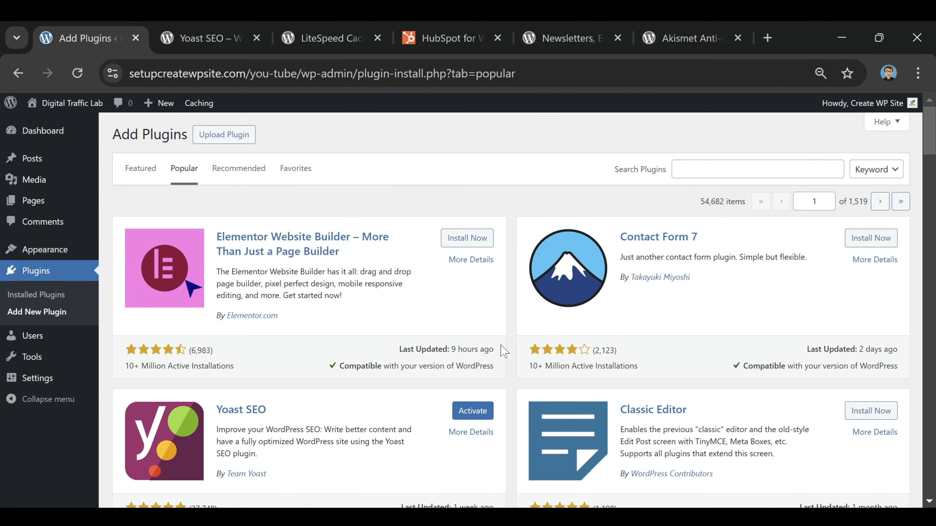
scroll(153, 235, down, 4)
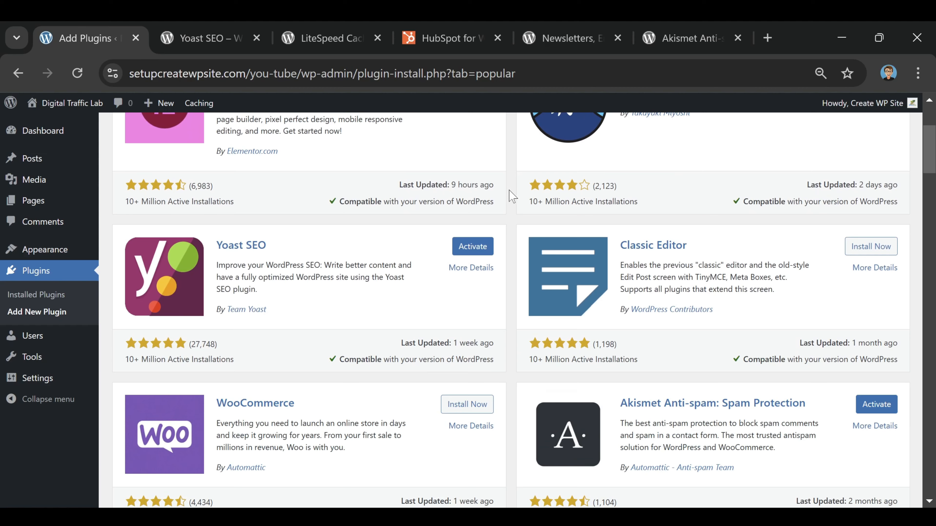
scroll(541, 324, down, 4)
scroll(573, 347, up, 8)
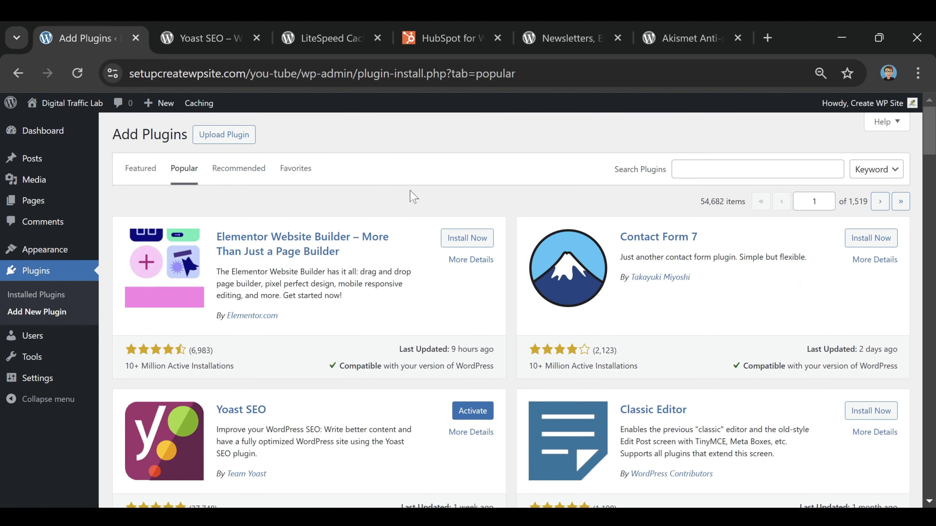
click(230, 169)
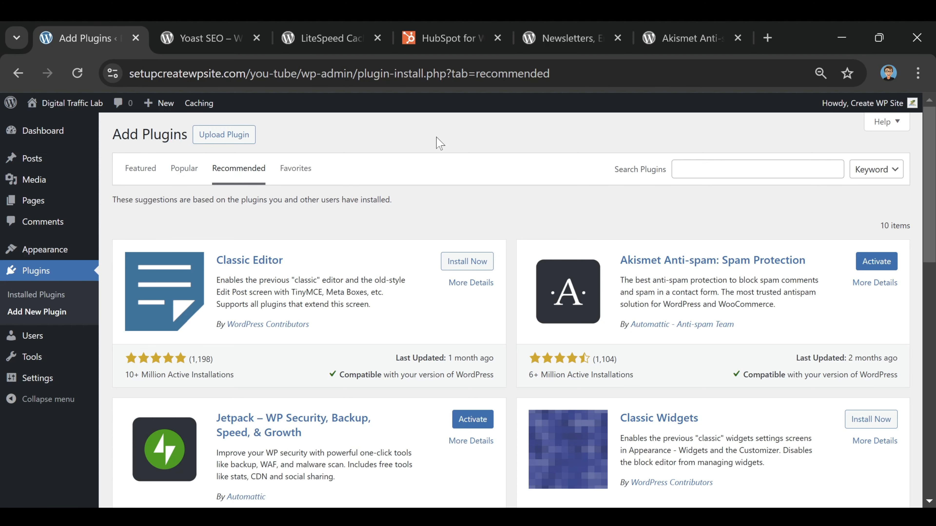
Step: Look through the recommended plugins, check the favorites view, and go back to the featured plugins
scroll(475, 211, down, 10)
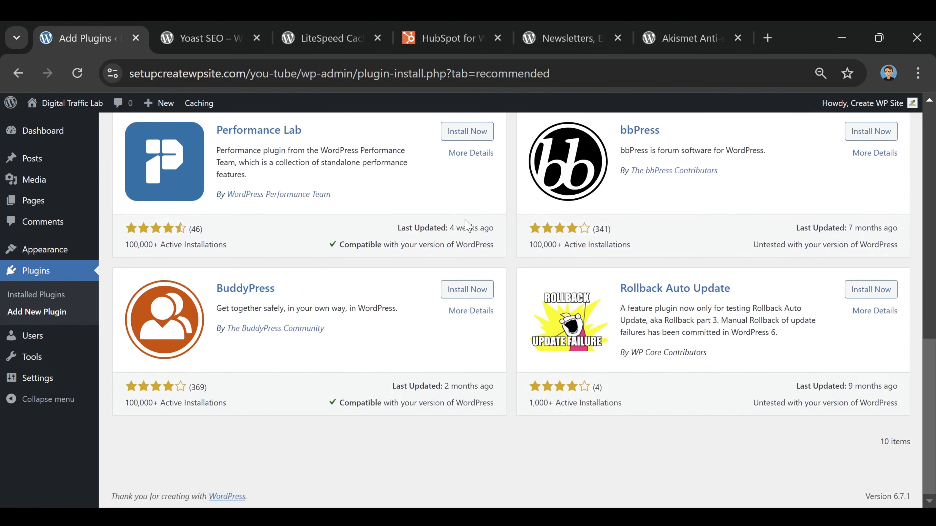
scroll(466, 245, up, 8)
scroll(465, 245, up, 3)
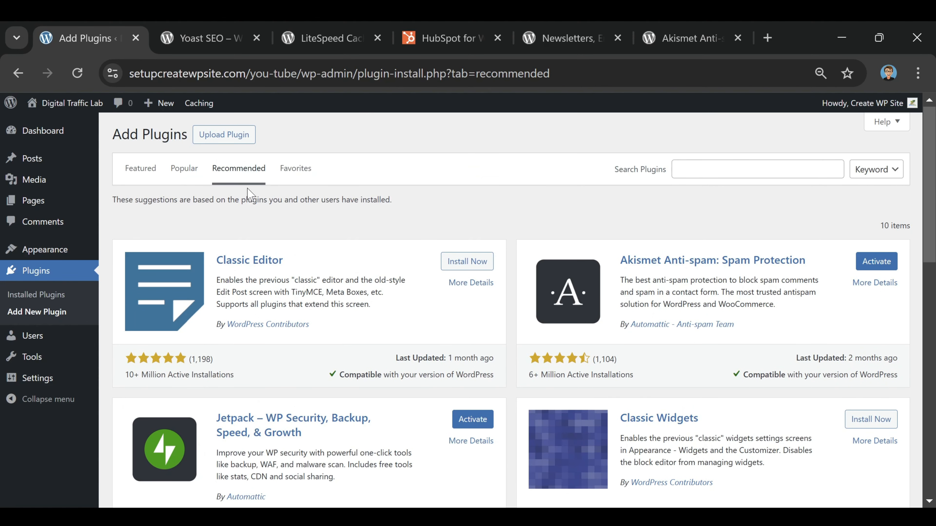
click(307, 172)
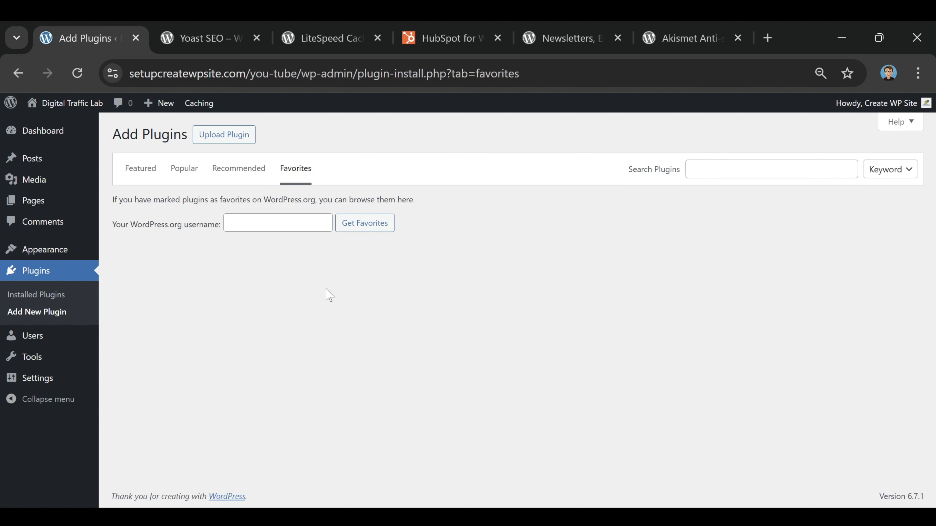
click(143, 174)
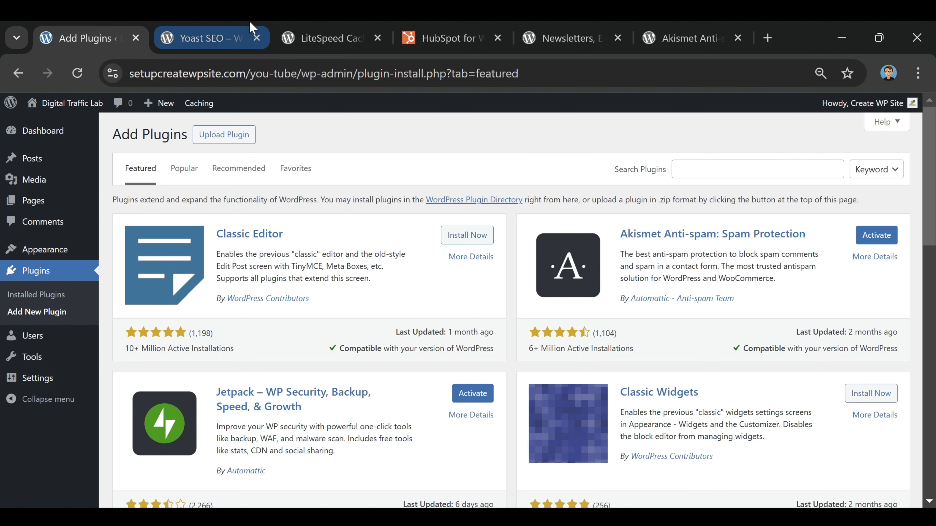
Step: Review the description and details of Yoast SEO on its WordPress.org plugin page
click(226, 34)
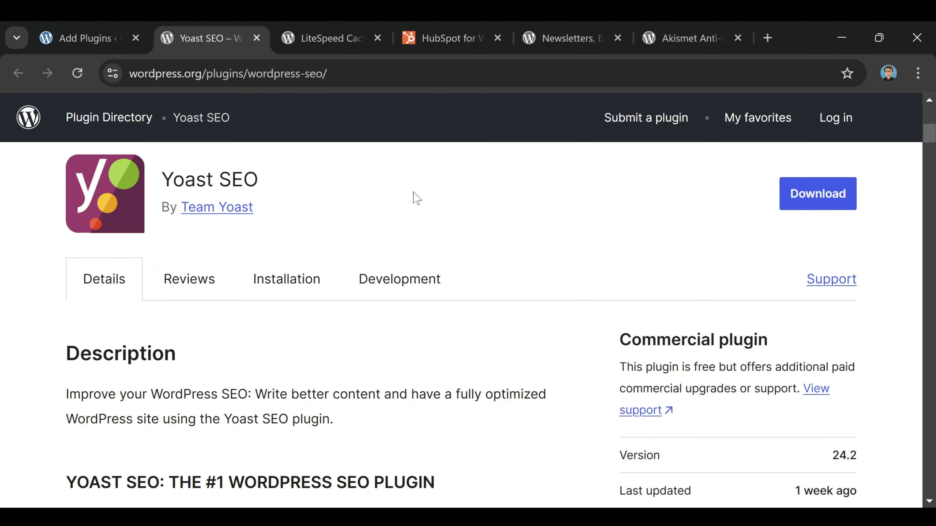
scroll(494, 166, down, 2)
scroll(508, 158, down, 4)
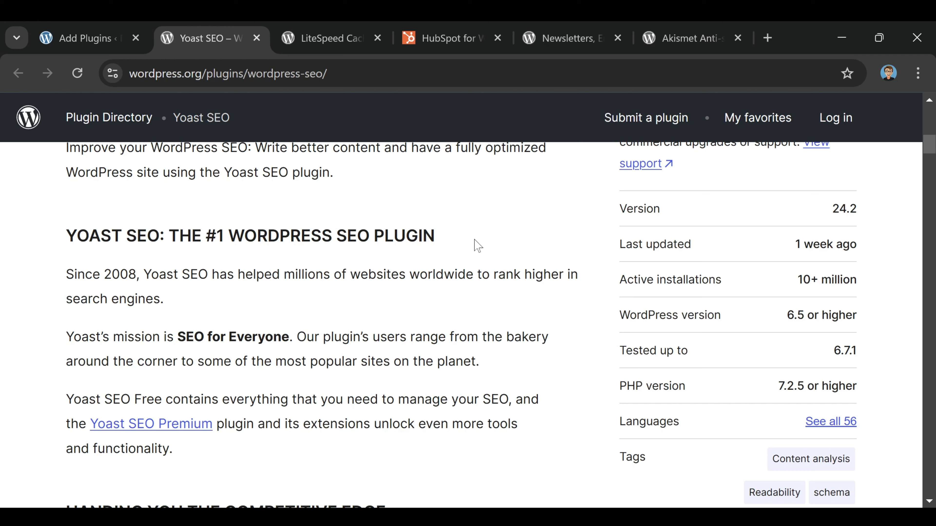
Step: Examine the LiteSpeed Cache plugin page, including its description and requirements
click(331, 38)
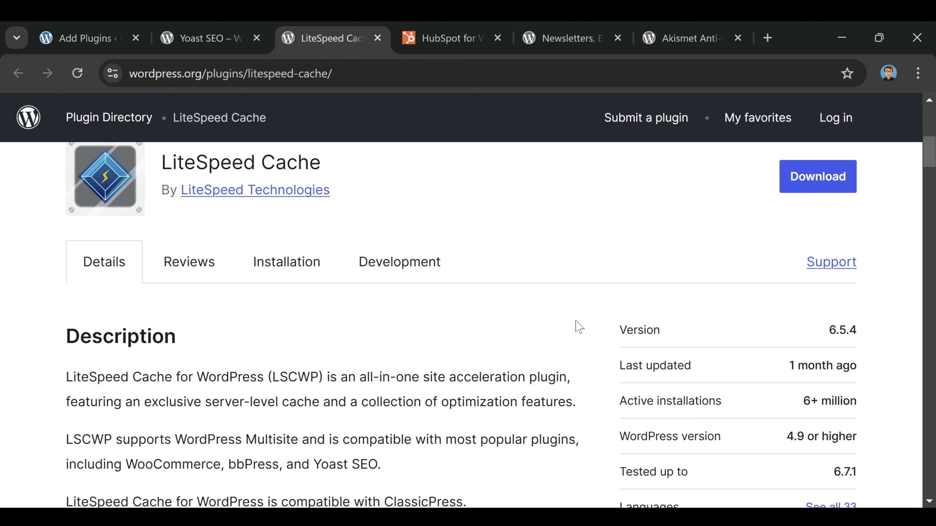
scroll(578, 326, down, 5)
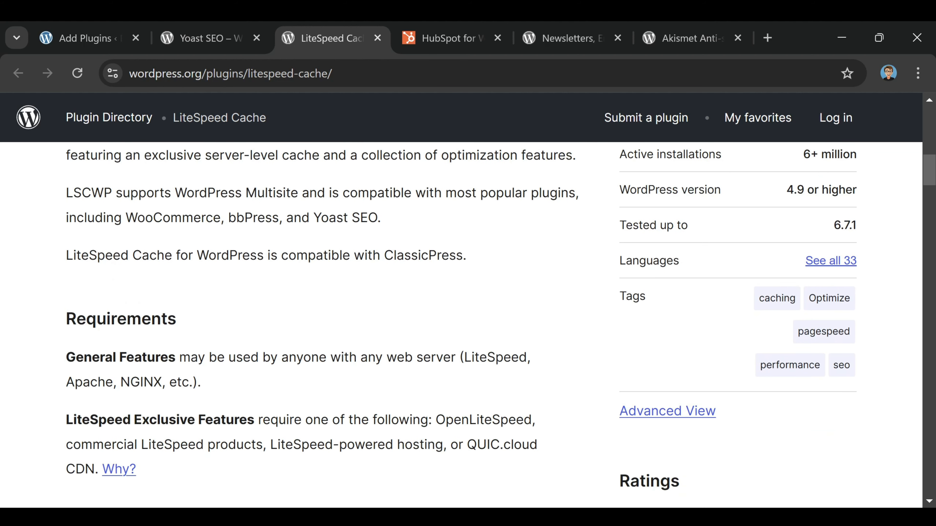
click(236, 40)
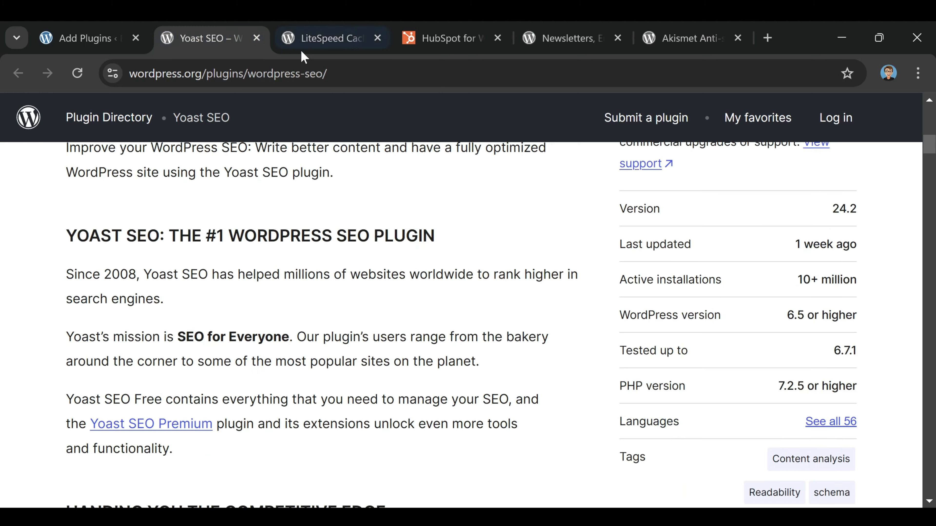
click(324, 39)
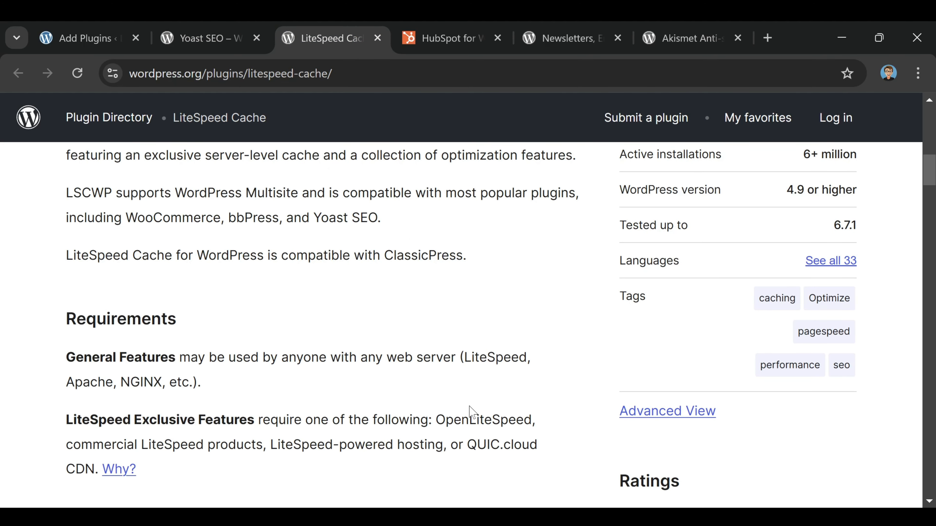
scroll(471, 409, up, 7)
scroll(469, 388, up, 1)
scroll(466, 390, down, 2)
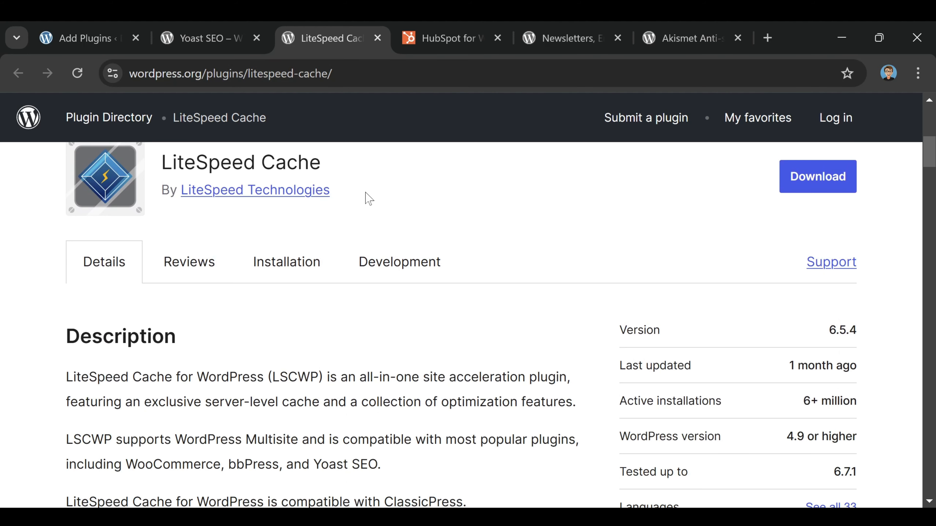
Step: Review the HubSpot for WooCommerce page, followed by the plugin pages of Omnisend and Akismet Anti-spam
click(433, 43)
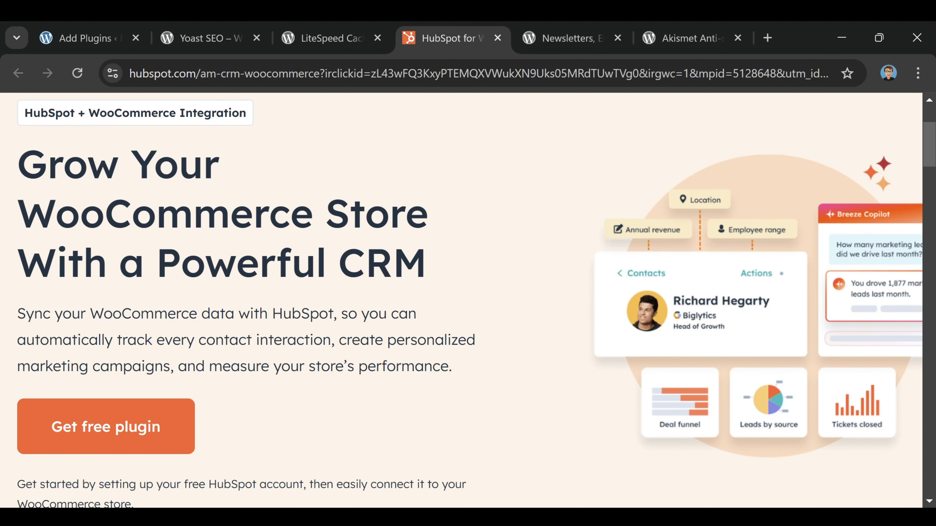
scroll(455, 356, down, 5)
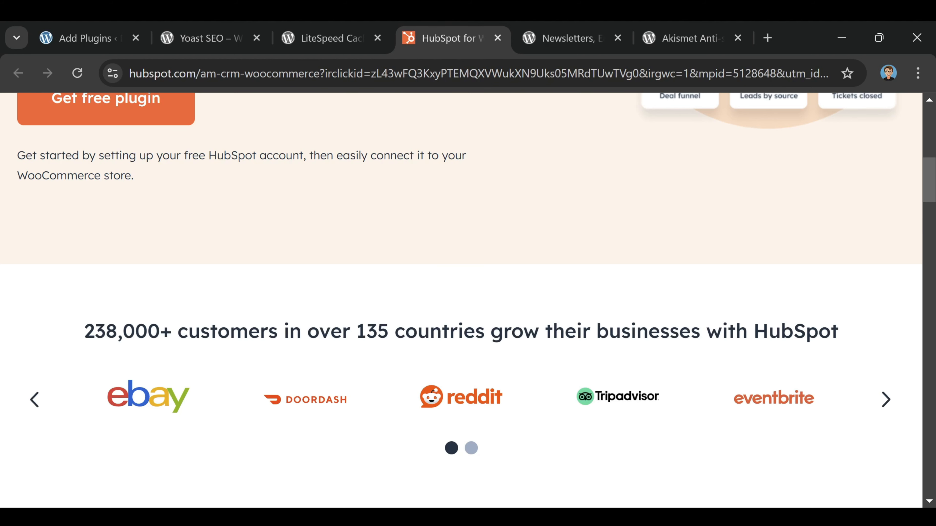
scroll(612, 218, down, 8)
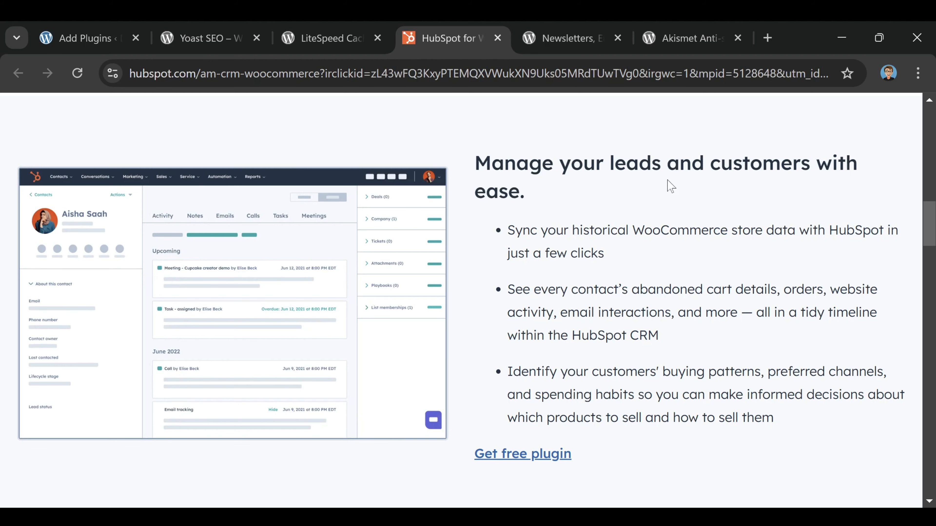
click(561, 40)
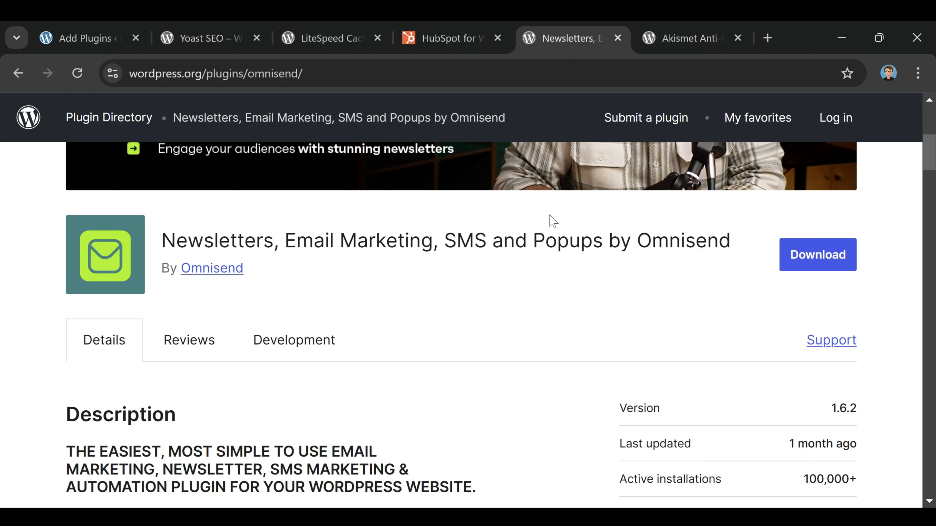
click(671, 38)
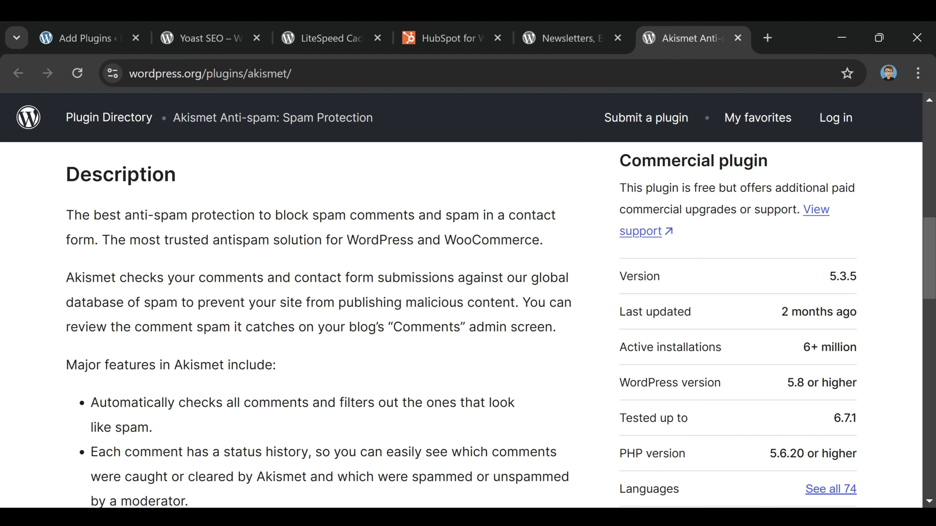
Step: Return to the site's Add Plugins page, and install and activate the Performance Lab plugin
click(99, 39)
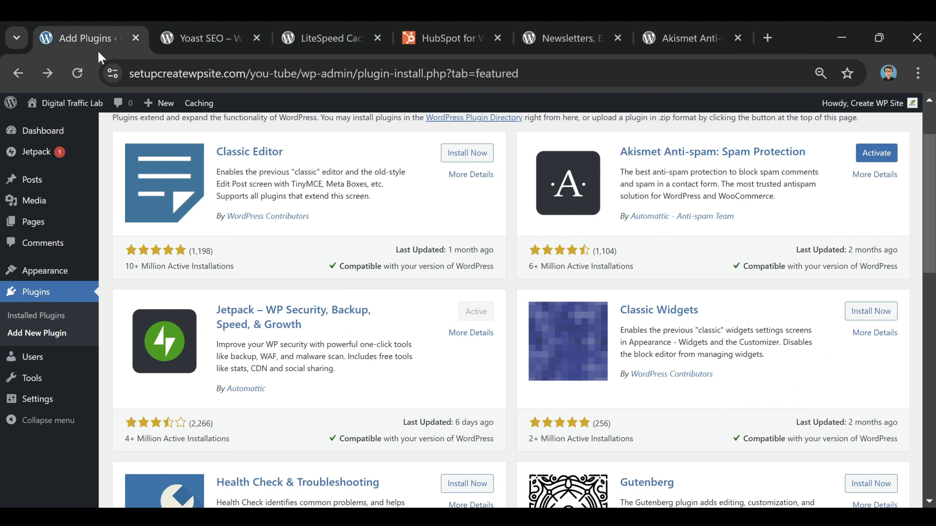
scroll(457, 284, down, 5)
scroll(435, 173, down, 2)
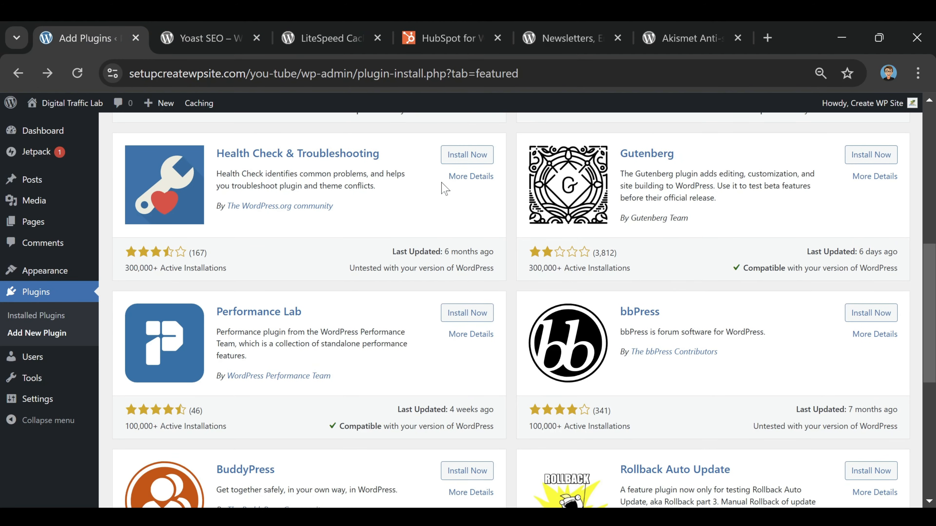
scroll(445, 188, down, 2)
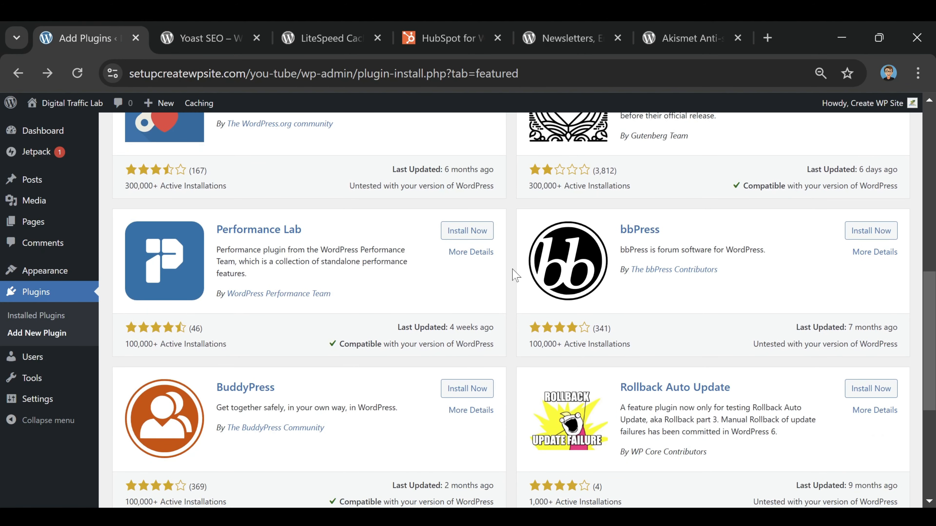
click(471, 234)
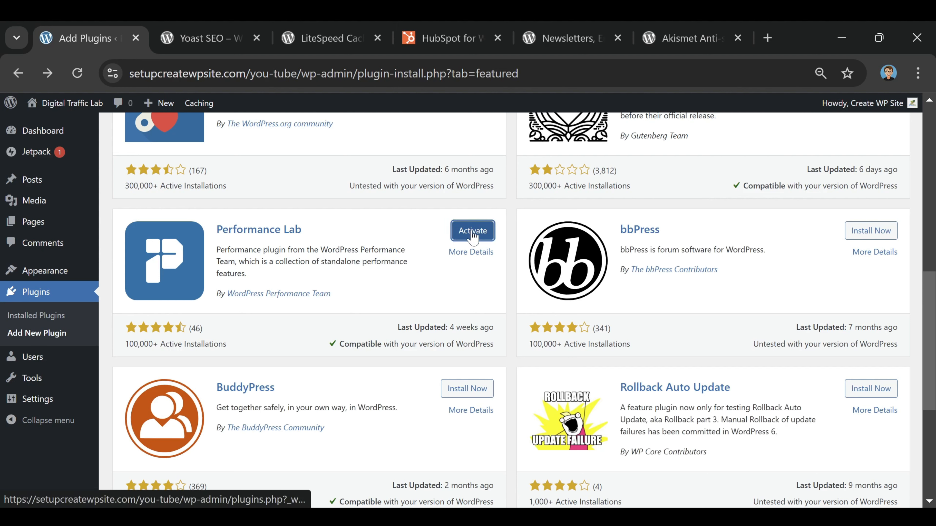
click(473, 232)
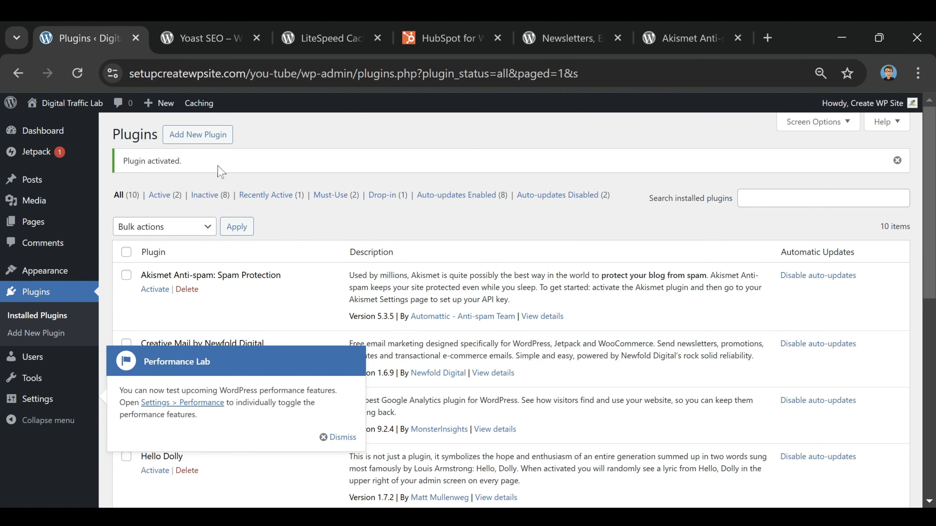
Step: Find Performance Lab among the installed plugins and open its settings
scroll(466, 224, down, 5)
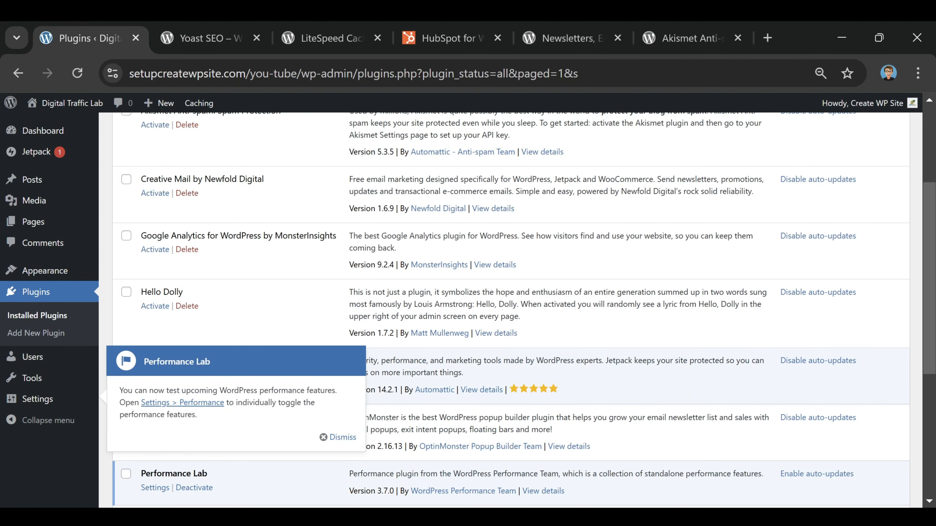
scroll(424, 216, down, 7)
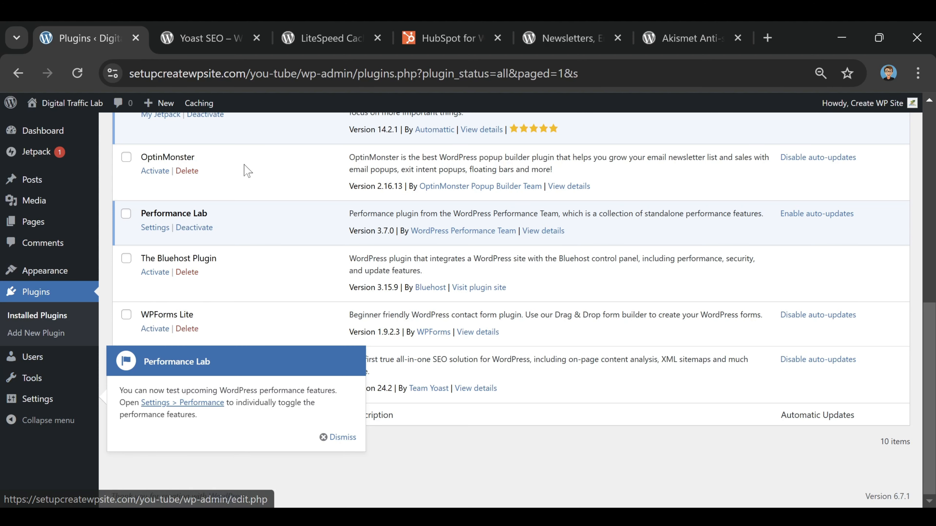
click(159, 229)
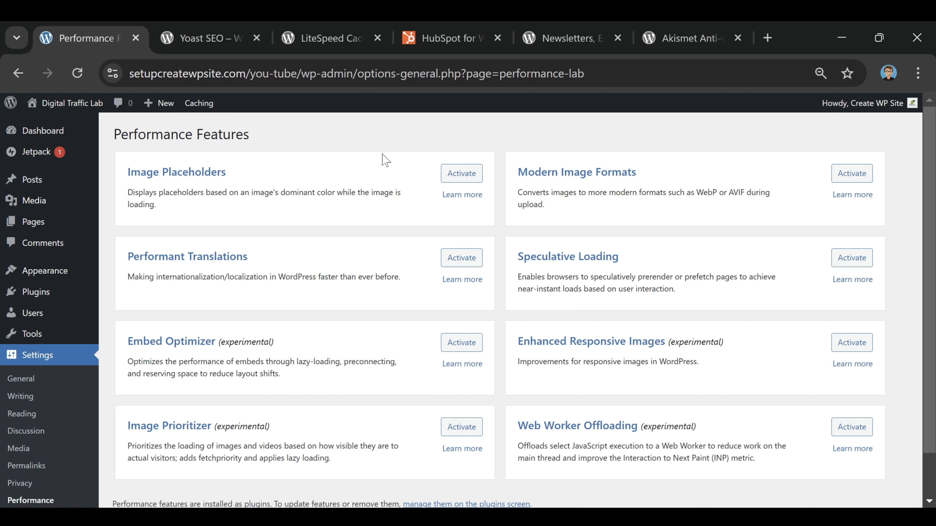
Step: Return to the WordPress dashboard and close the five other browser tabs with plugin pages
click(42, 133)
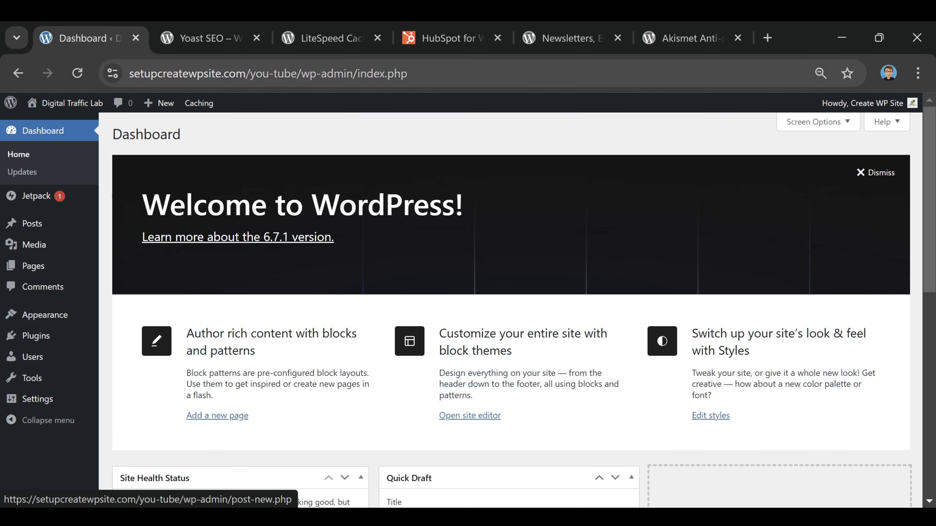
click(256, 38)
click(257, 38)
click(257, 38)
click(256, 38)
click(257, 38)
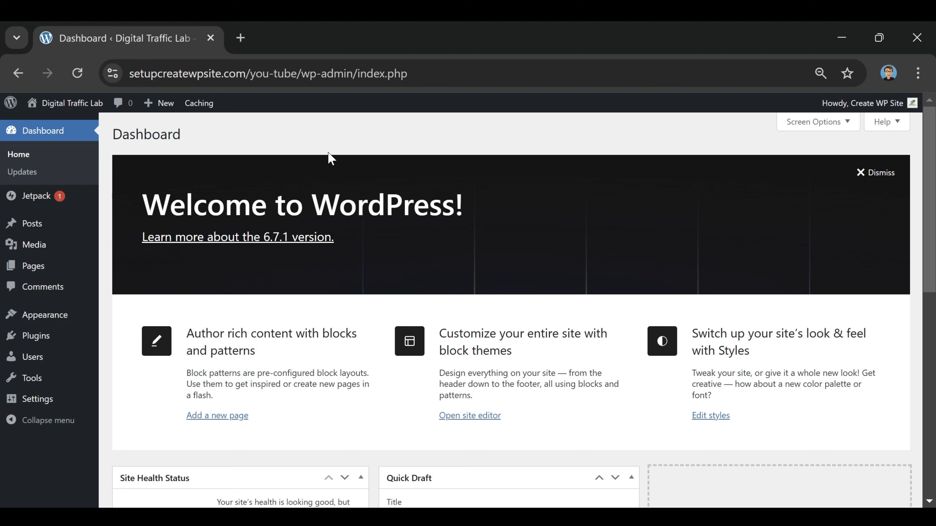
Step: Go to the site's list of posts and start a new post
mouse_move(27, 236)
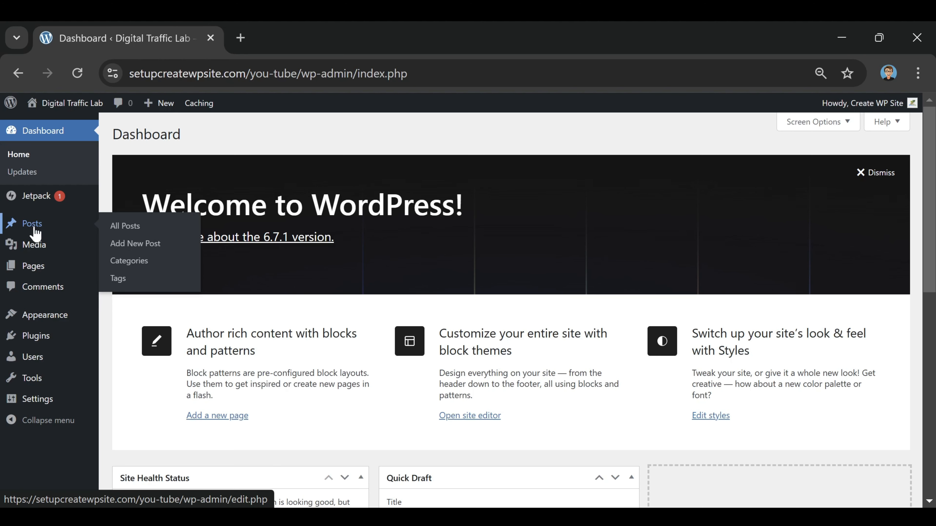
click(35, 233)
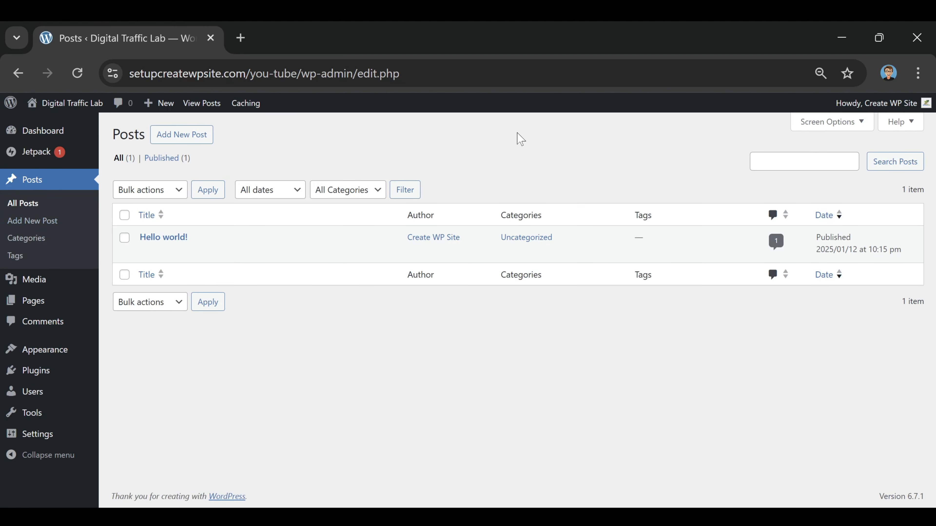
mouse_move(301, 243)
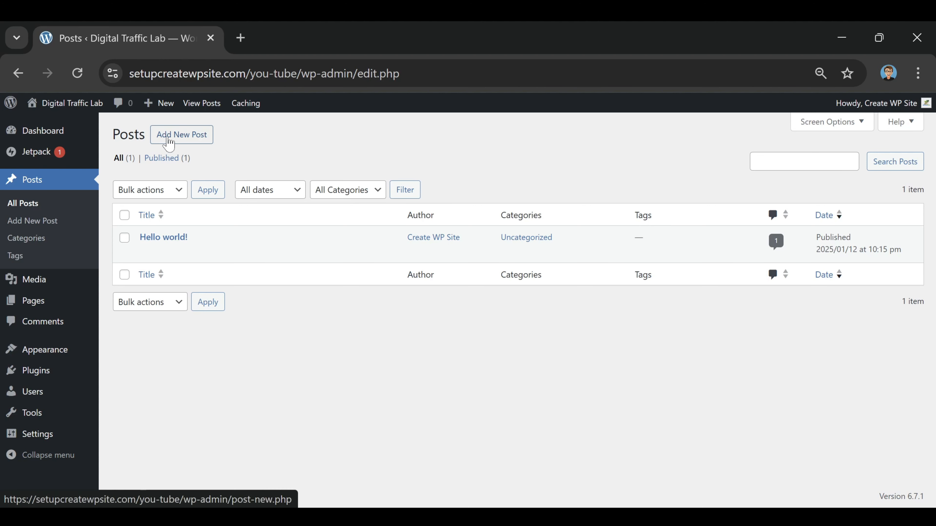
click(180, 145)
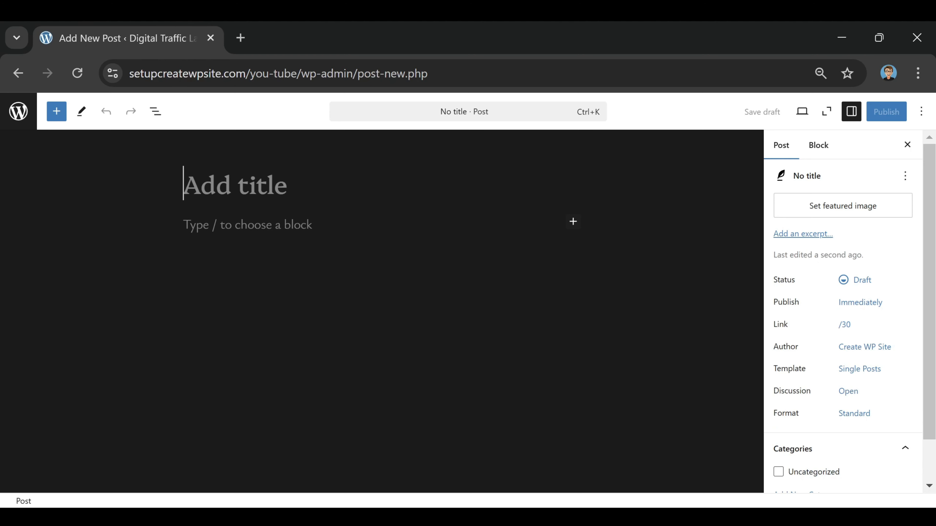
Step: Title the new post "How To Speed Up Your Website In 2025" and begin an empty paragraph below it
click(268, 225)
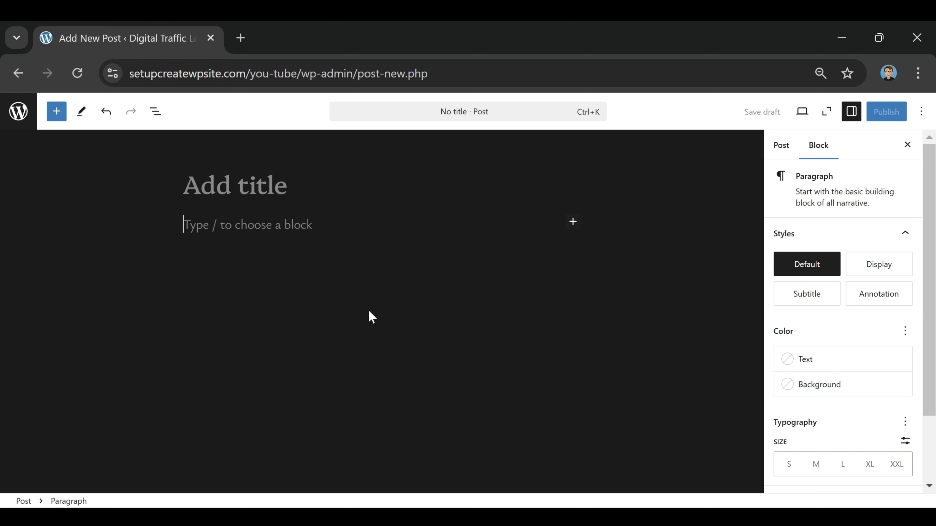
key(BackSpace)
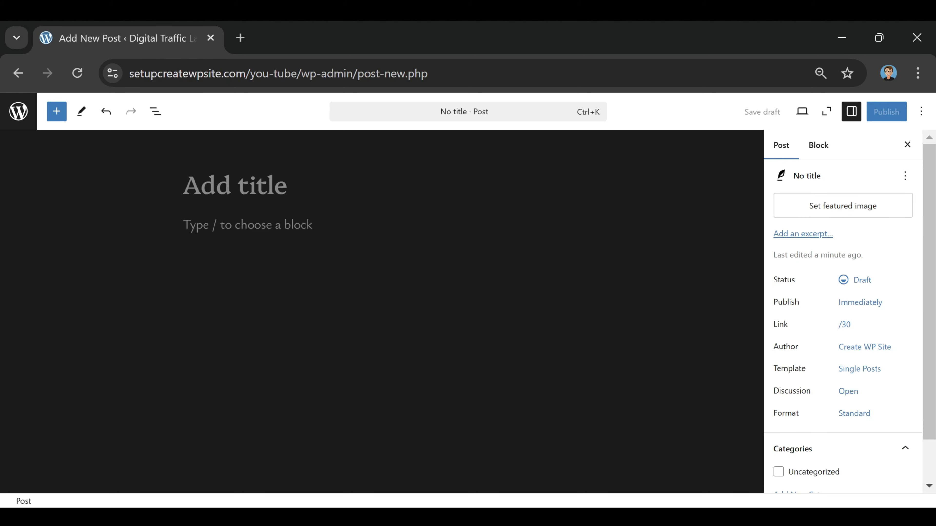
text(How To Speed Up Your Website In 2025)
key(Return)
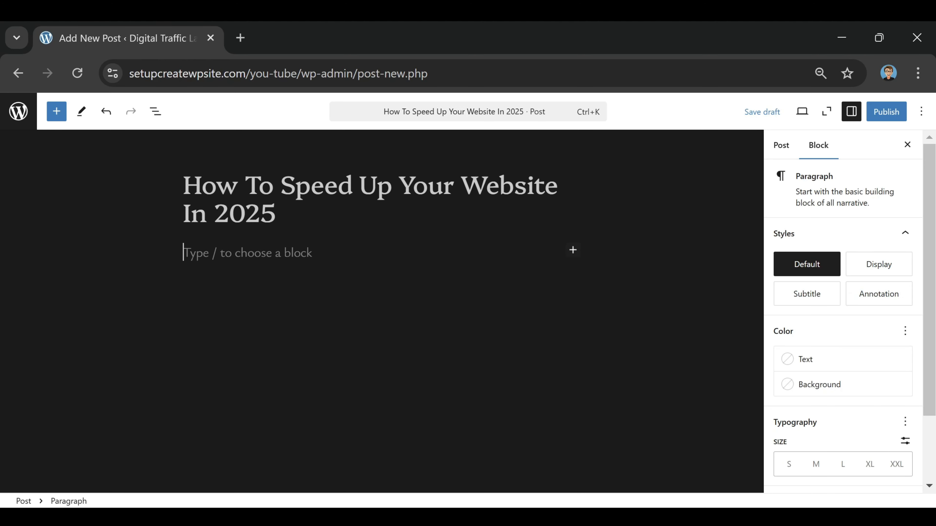
Step: Paste the copied article on website speed strategies into the post body and review it up to its beginning
key(ctrl+v)
scroll(487, 392, up, 10)
scroll(433, 328, up, 15)
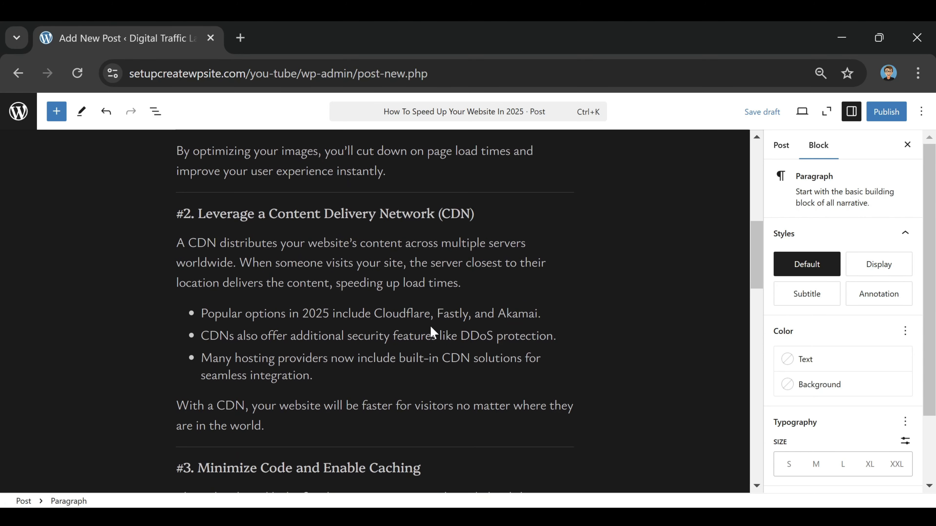
scroll(393, 311, up, 8)
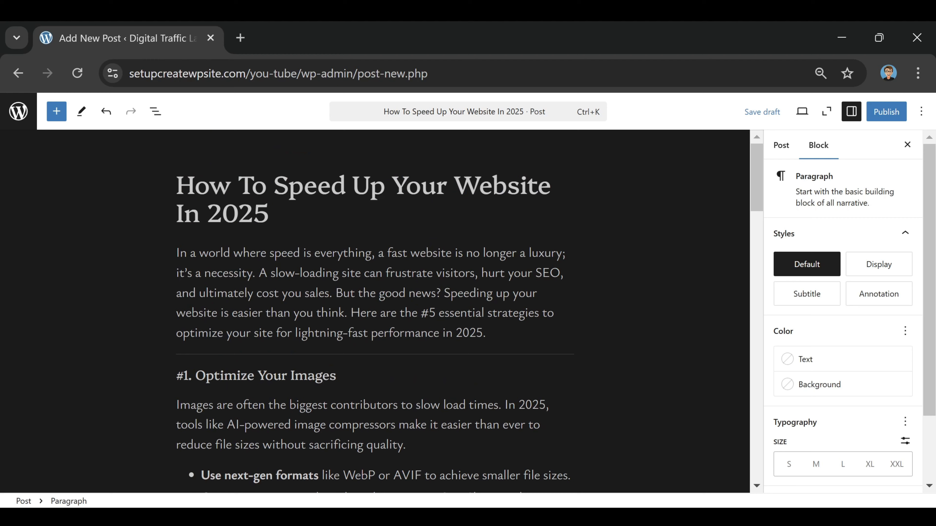
Step: Look through the pasted article's section headings, bullet lists and separators, from the introduction down through the numbered strategies
scroll(571, 269, down, 2)
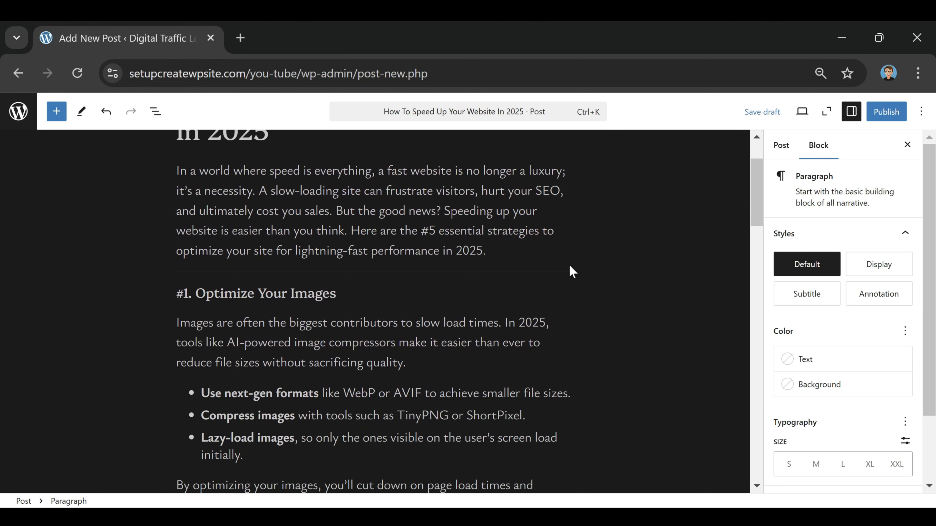
scroll(567, 356, down, 2)
scroll(498, 223, down, 8)
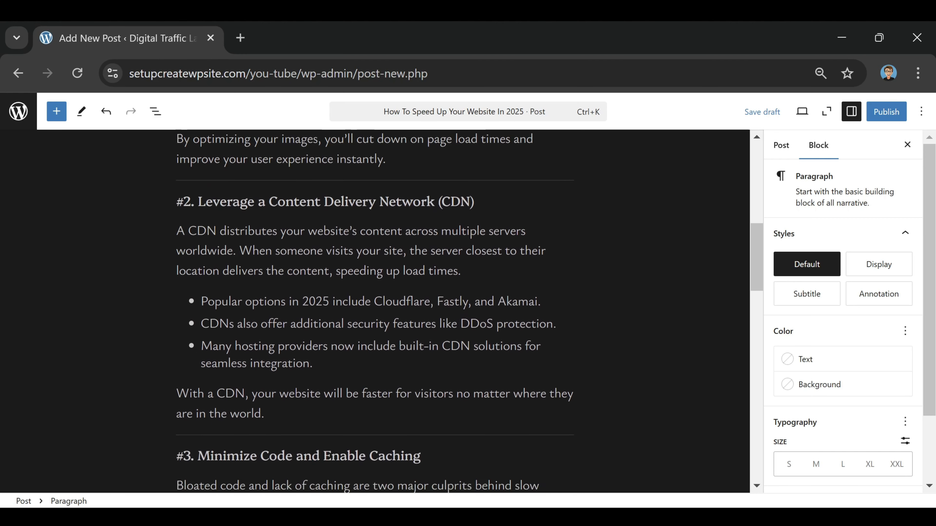
scroll(497, 224, up, 12)
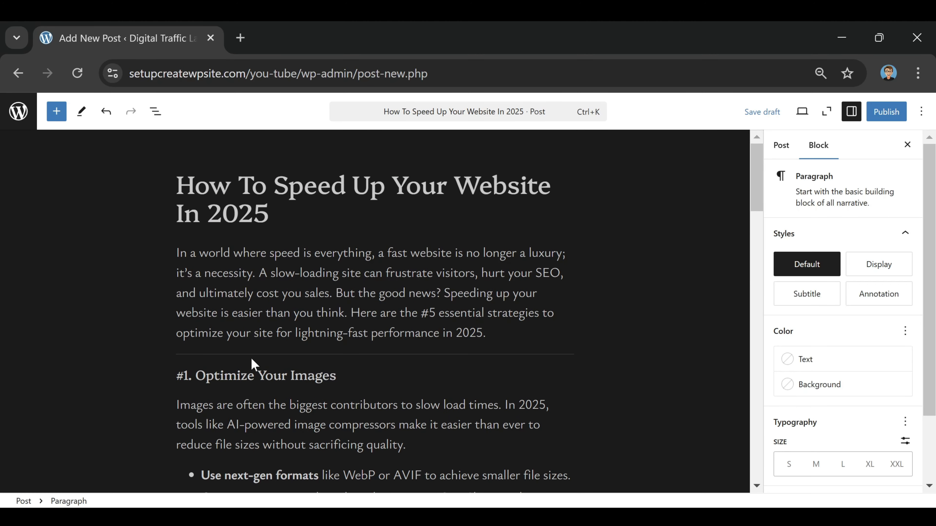
click(419, 355)
scroll(420, 355, down, 4)
scroll(416, 305, down, 2)
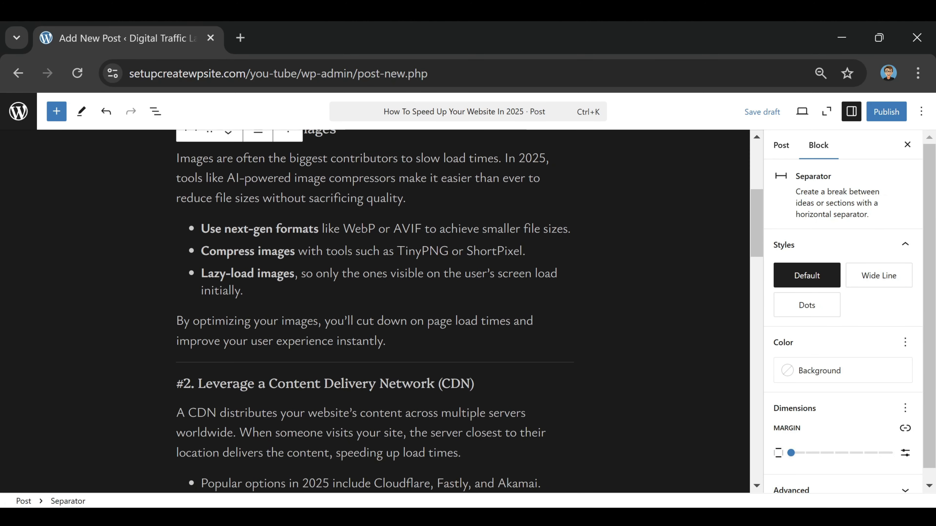
scroll(440, 268, down, 2)
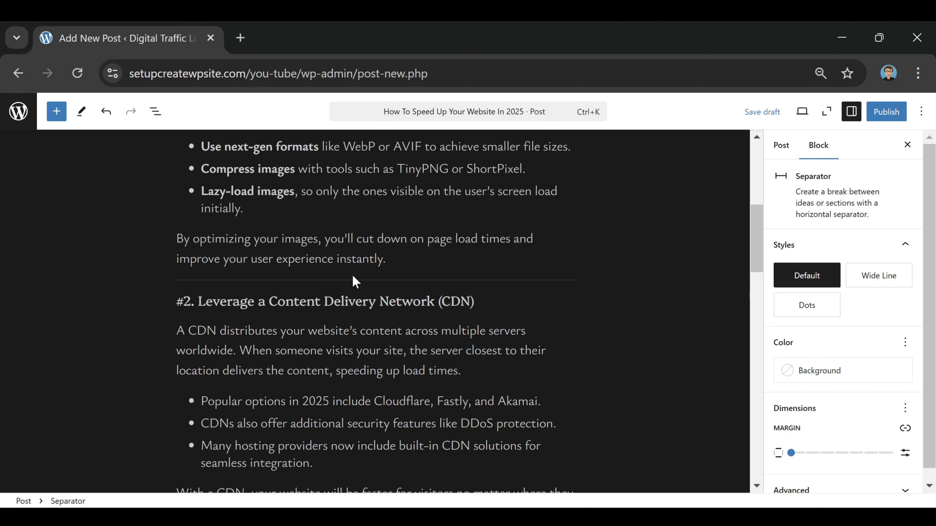
scroll(448, 305, down, 13)
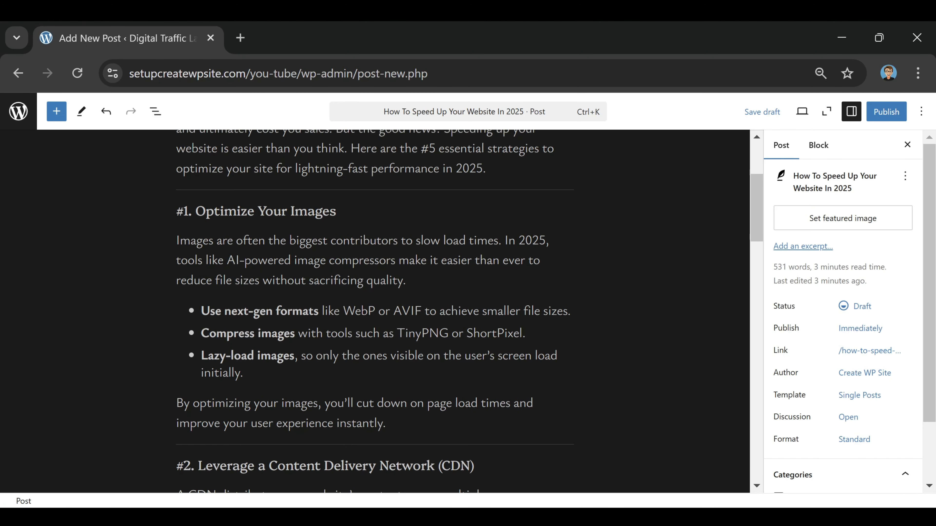
scroll(188, 304, down, 5)
scroll(188, 303, up, 4)
scroll(309, 383, down, 6)
scroll(309, 383, up, 9)
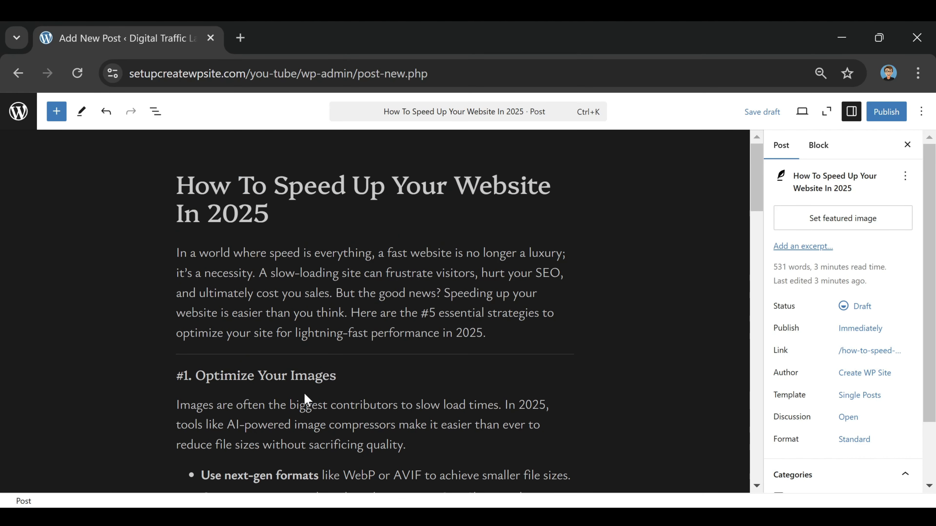
Step: Add an empty block after the introduction paragraph and insert a YouTube Embed block there
click(487, 333)
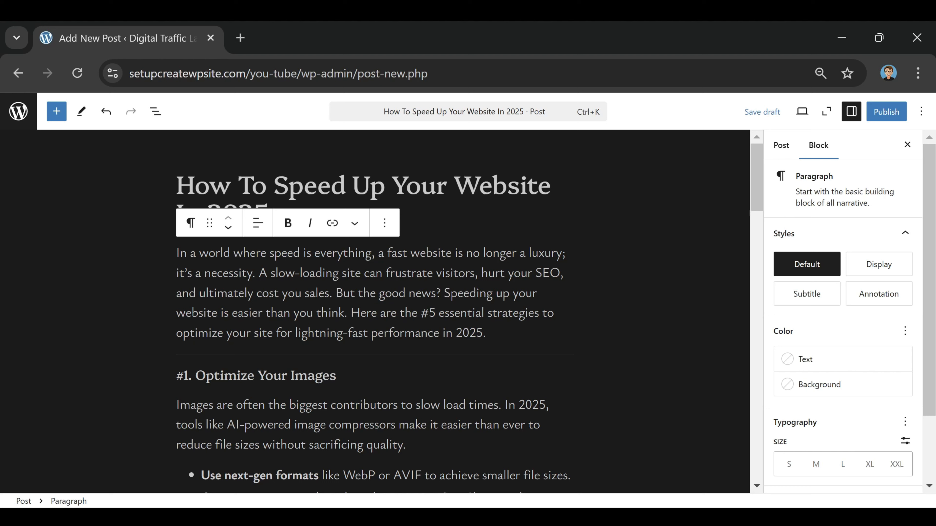
key(Return)
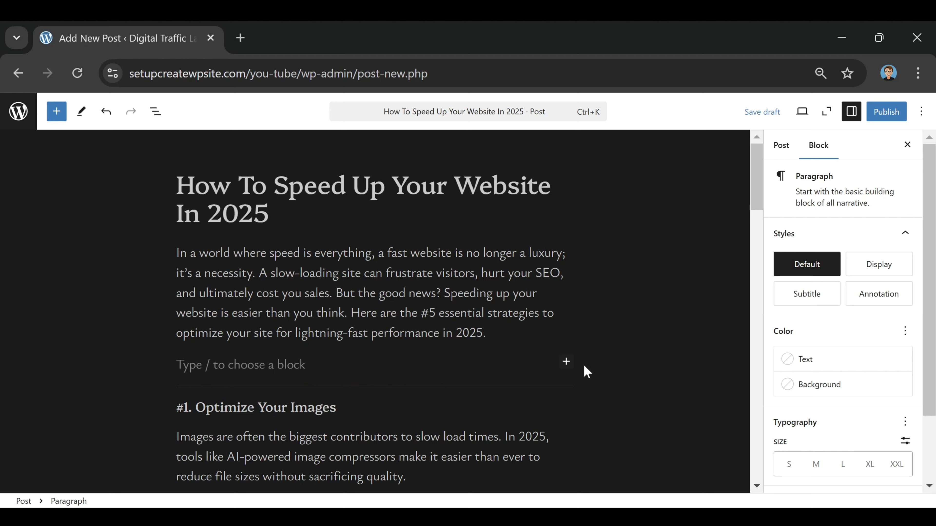
click(567, 363)
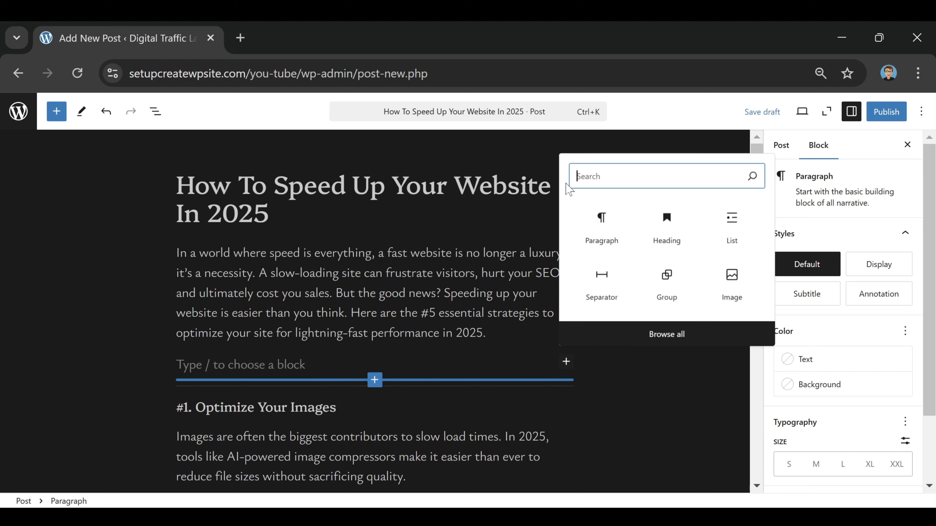
text(youtube)
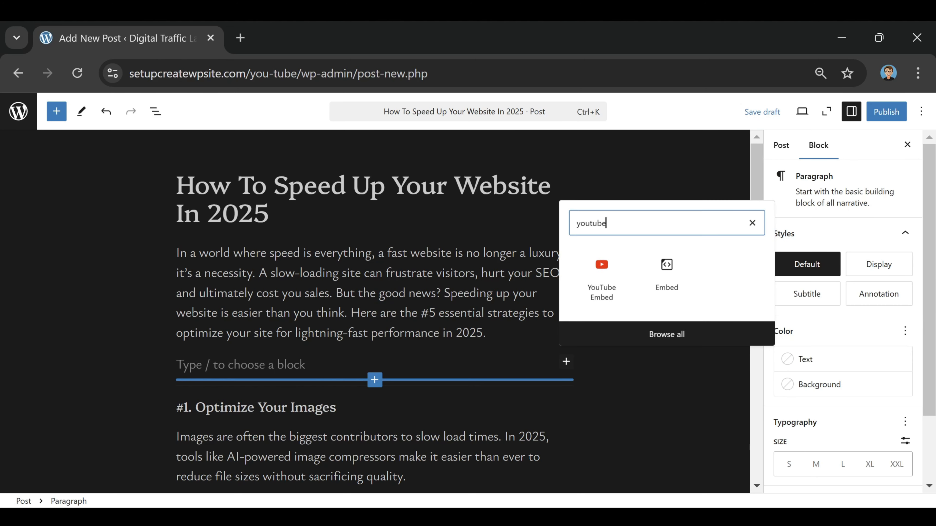
click(602, 271)
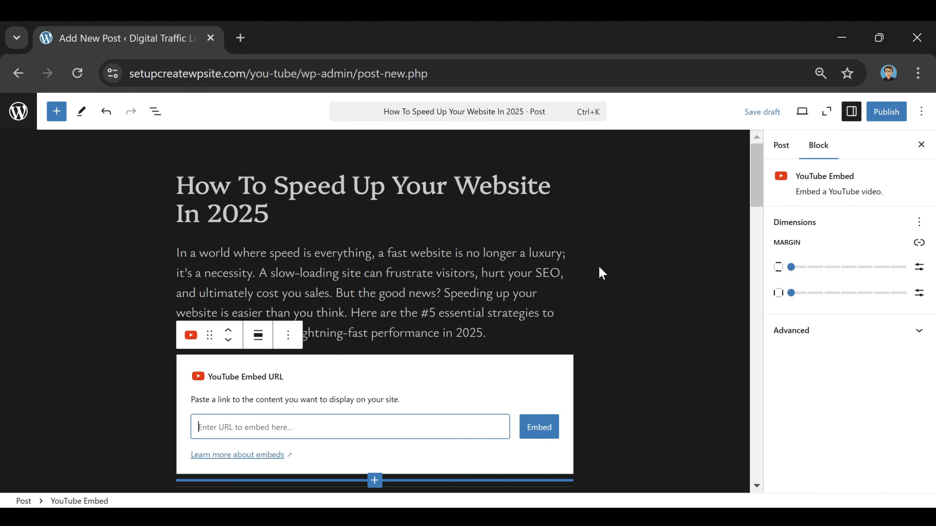
scroll(389, 378, down, 2)
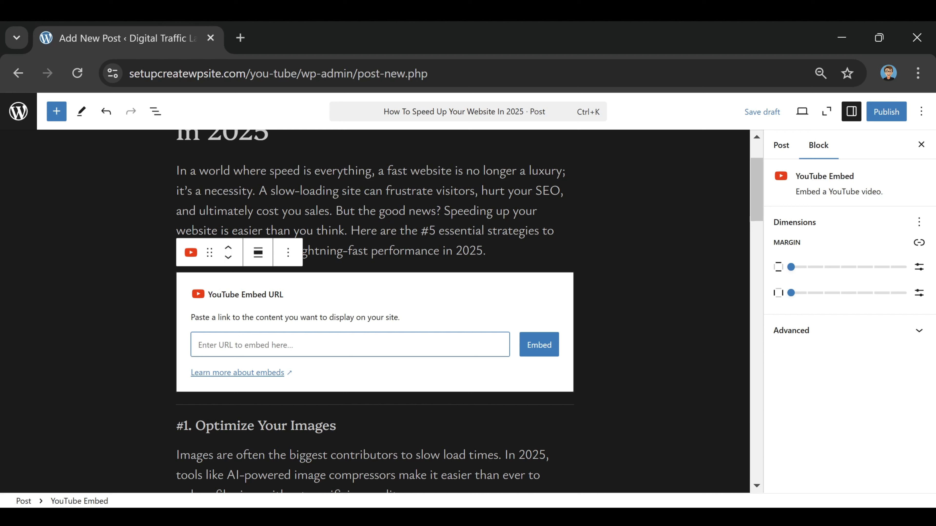
text(https://www.youtube.com/watch?v=BrY6a-lsLp8&t=323s)
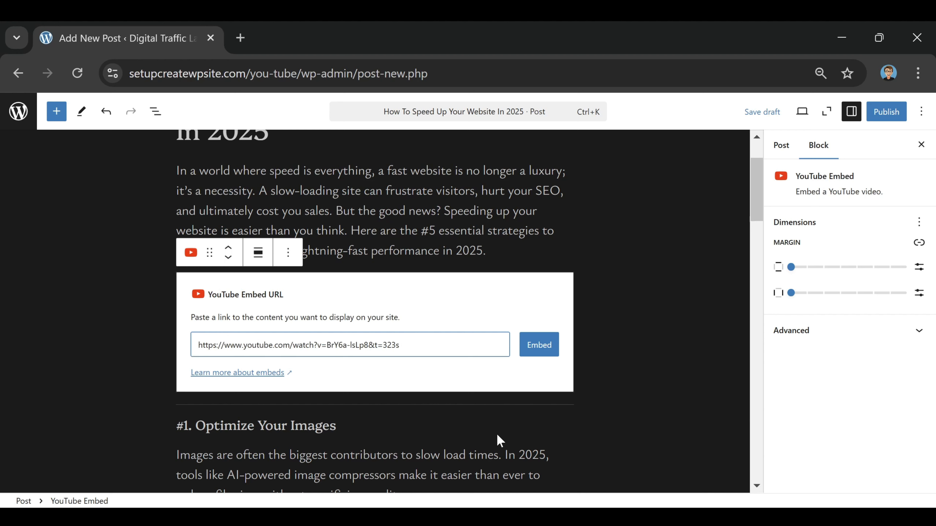
click(537, 363)
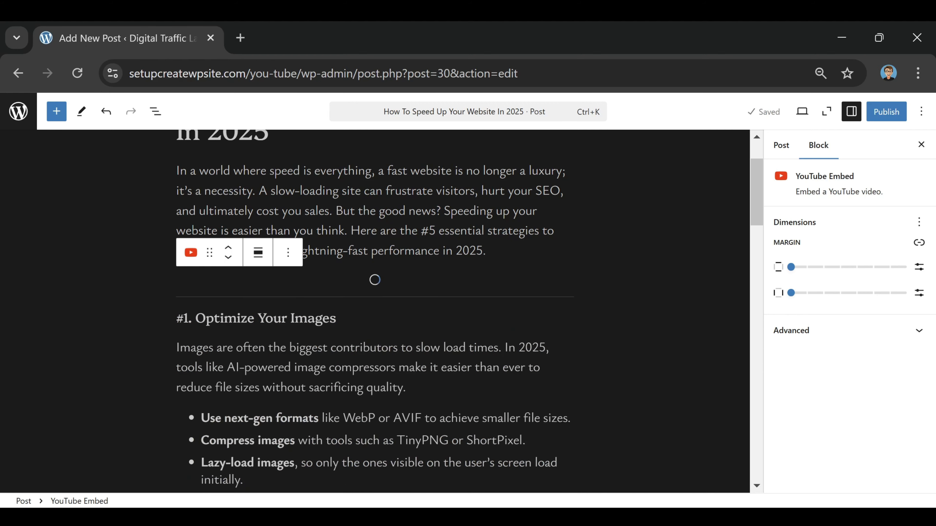
scroll(530, 369, up, 2)
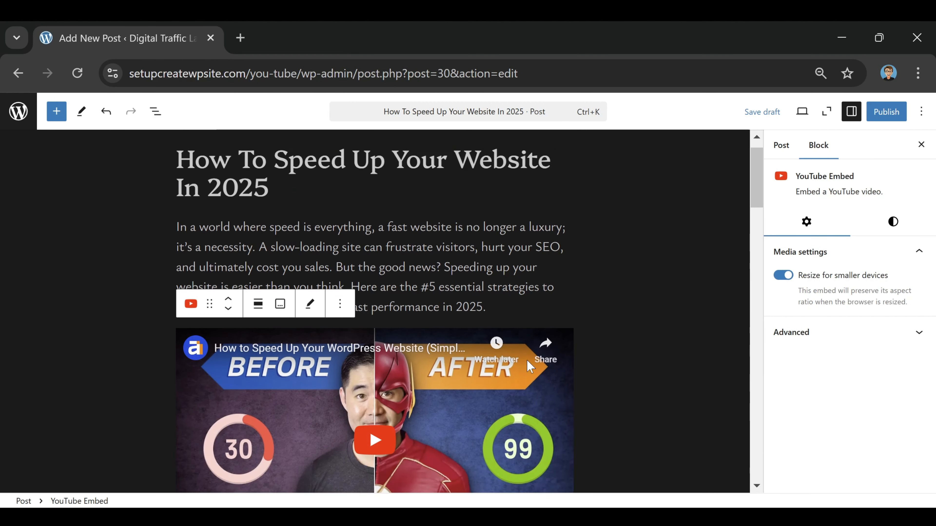
scroll(470, 388, down, 4)
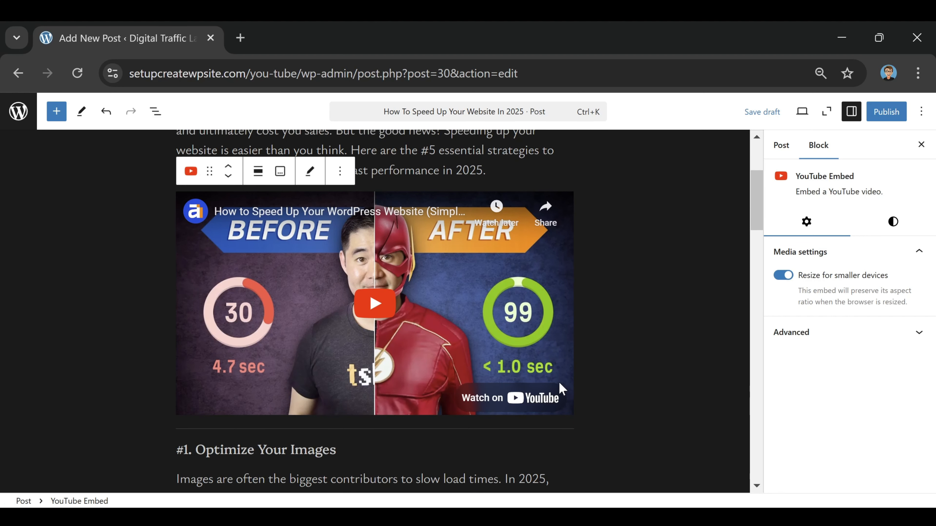
scroll(560, 389, up, 2)
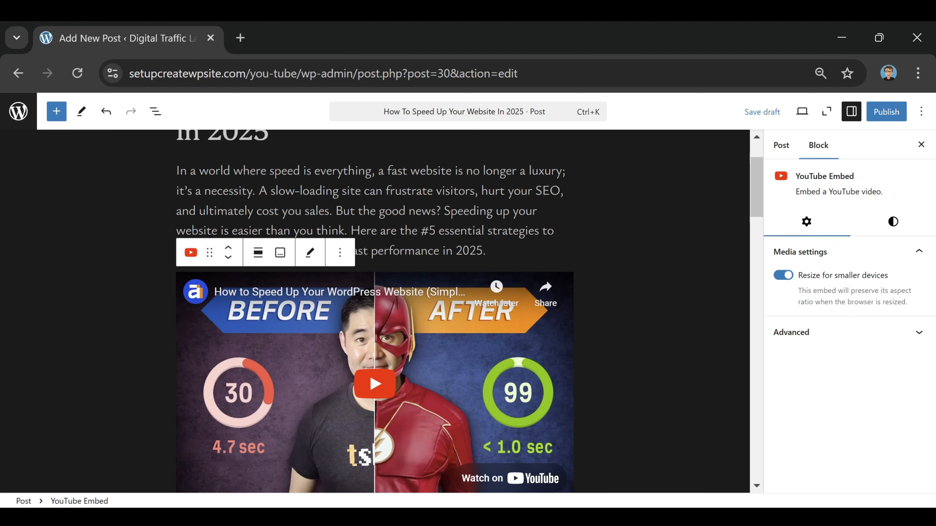
Step: Insert a Spacer block between the introduction paragraph and the YouTube video and set its height to 25 px
click(401, 273)
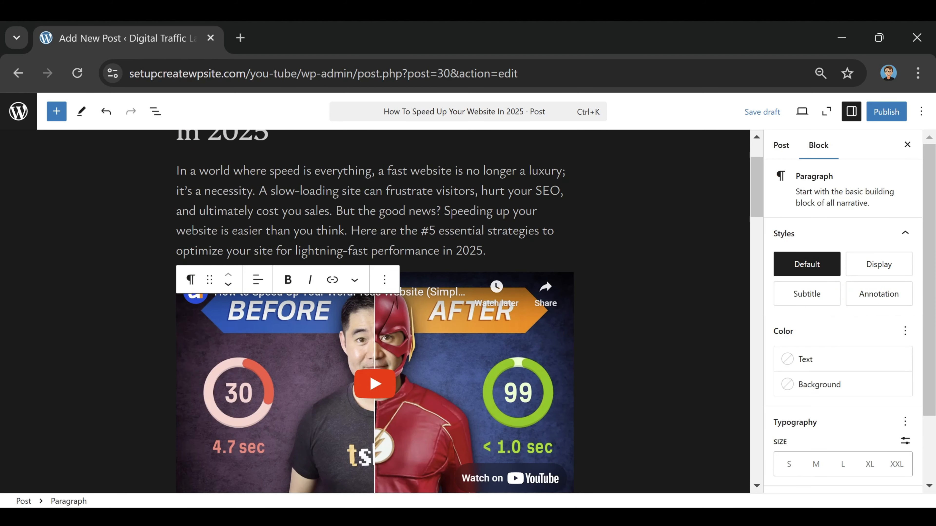
key(Return)
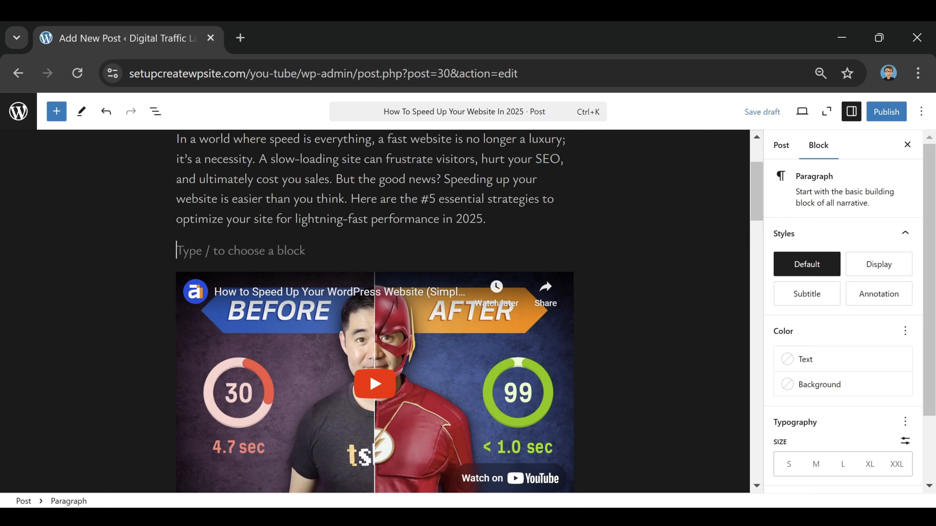
text(/spacer)
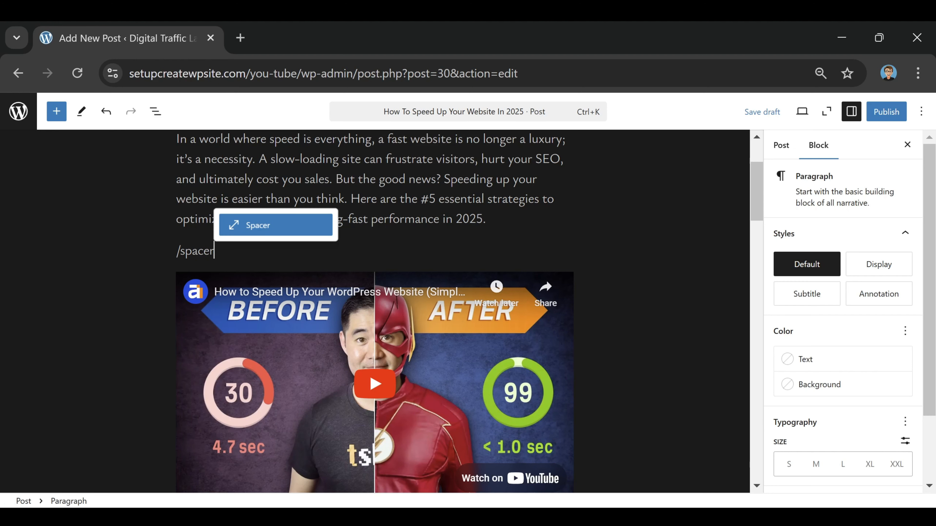
click(288, 225)
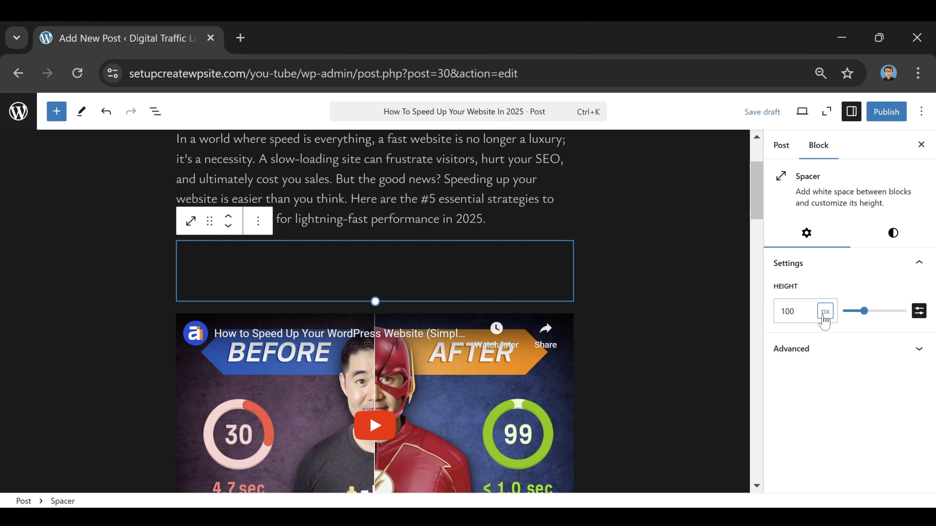
drag(864, 313, 850, 321)
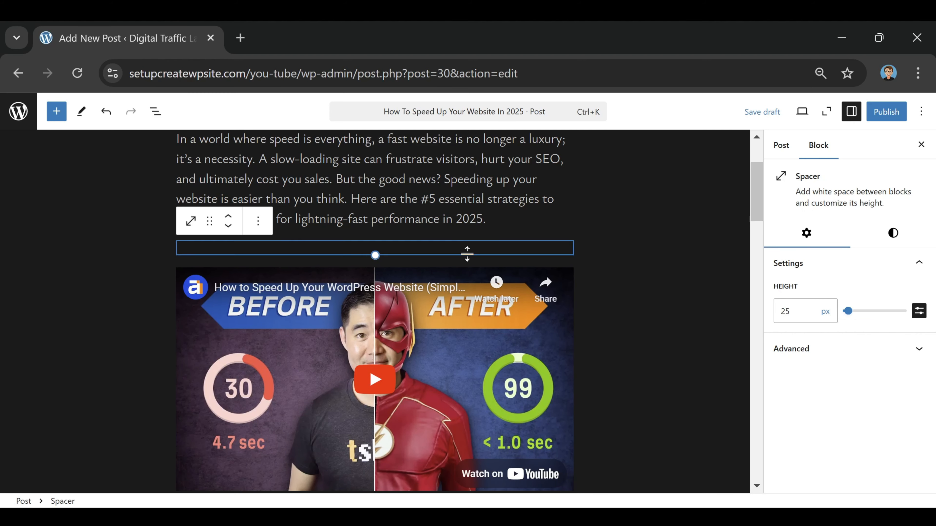
click(470, 231)
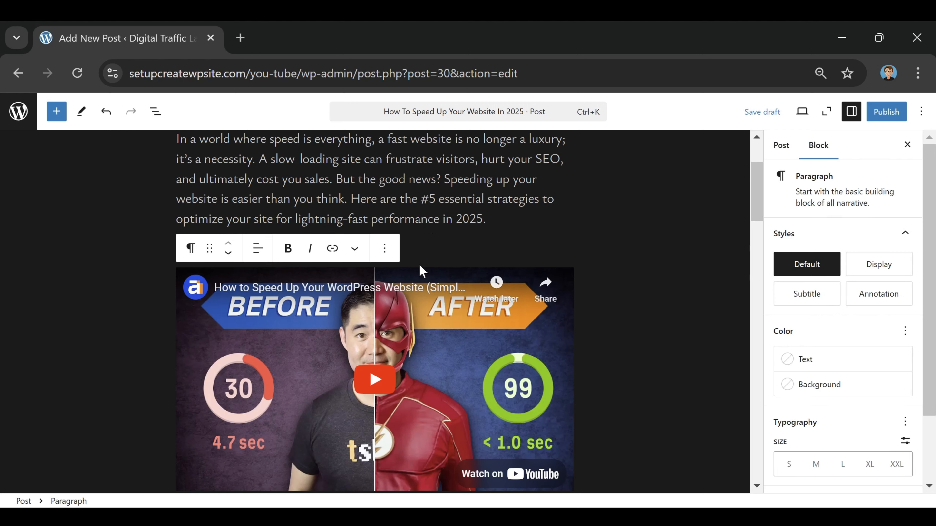
Step: Insert a Spacer block between the YouTube video and the separator above section #1, with a height of 25 px
scroll(420, 272, down, 8)
scroll(366, 347, up, 4)
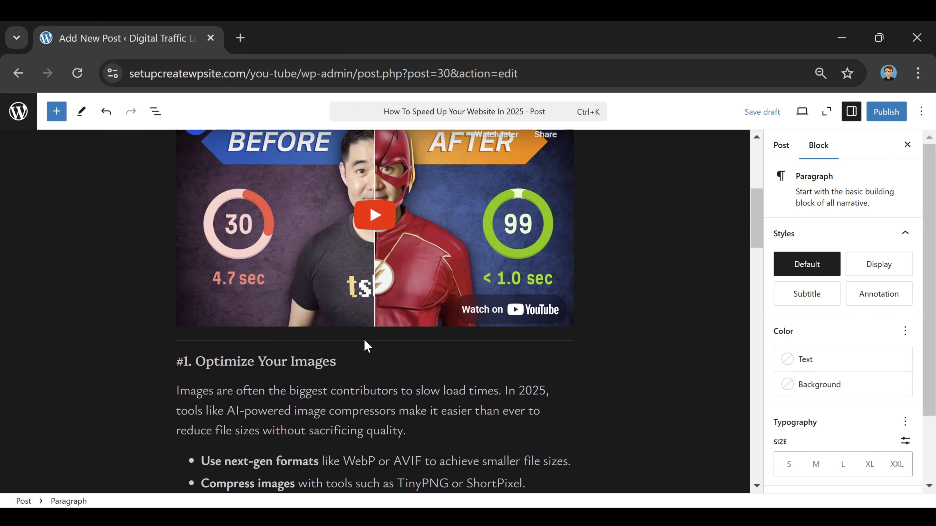
click(376, 334)
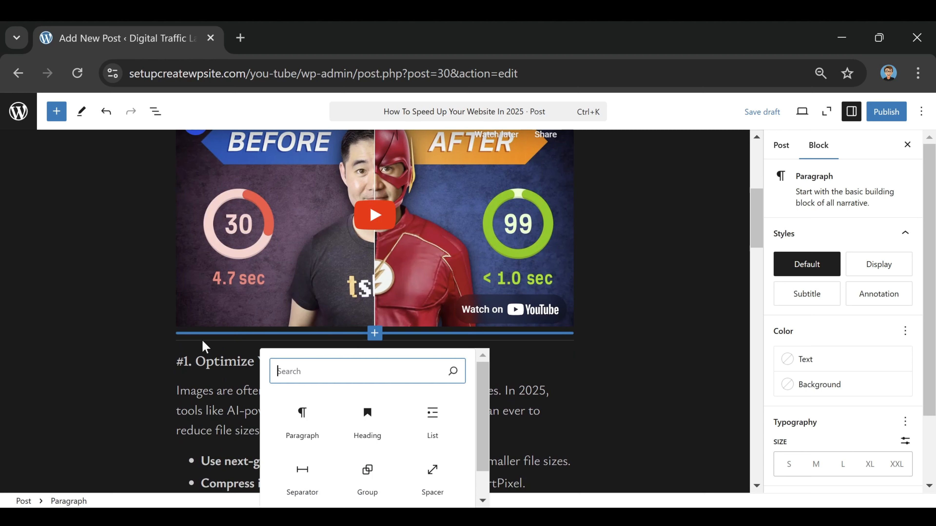
click(431, 485)
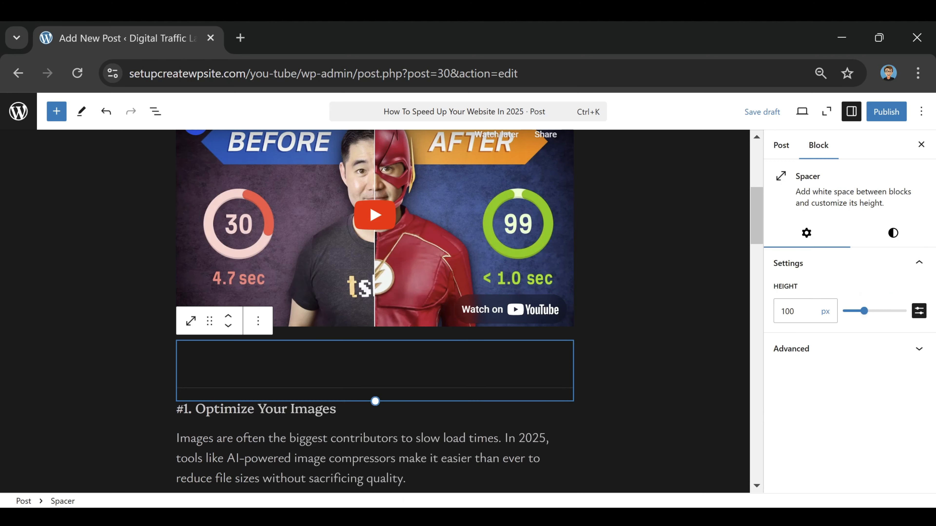
click(864, 311)
drag(865, 313, 848, 313)
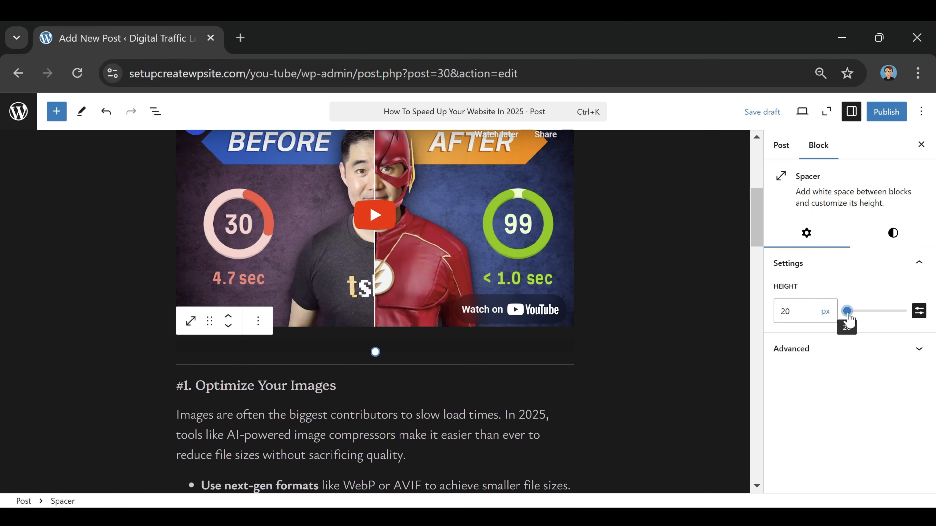
click(789, 311)
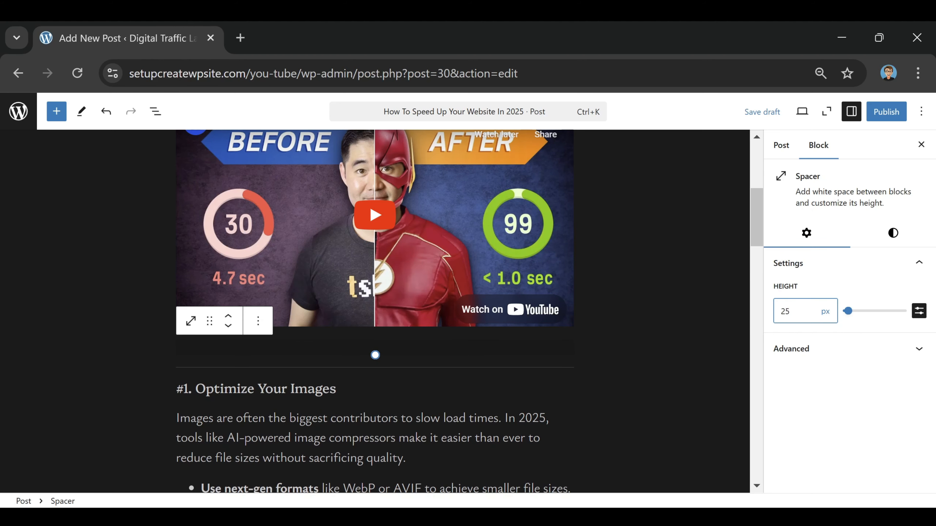
click(668, 260)
scroll(667, 261, up, 5)
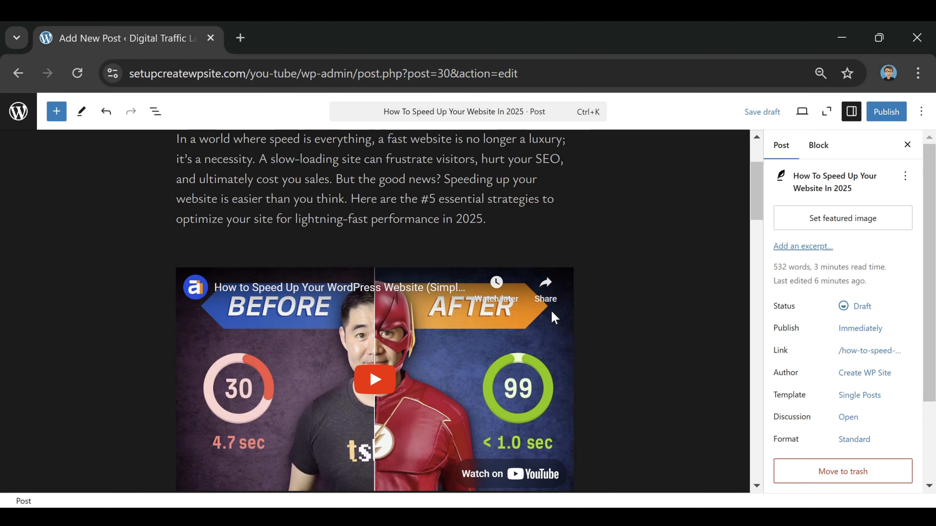
scroll(374, 257, down, 2)
scroll(297, 241, up, 2)
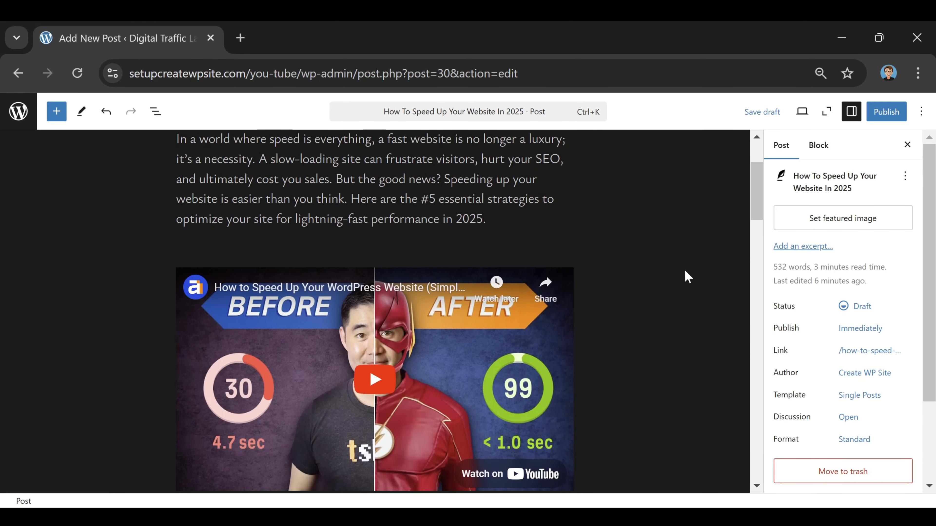
Step: Insert an Image block after the closing paragraph of section #3, above the separator before section #4
scroll(593, 333, down, 12)
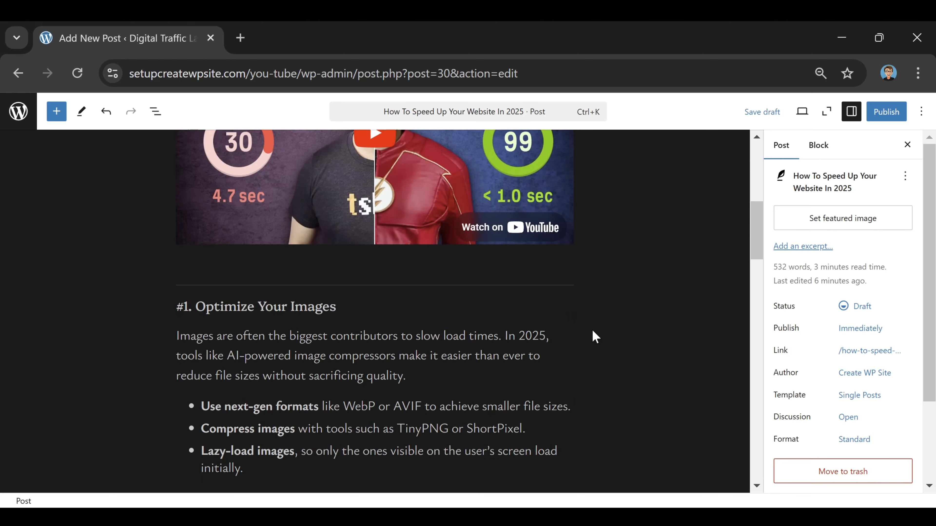
scroll(591, 259, down, 9)
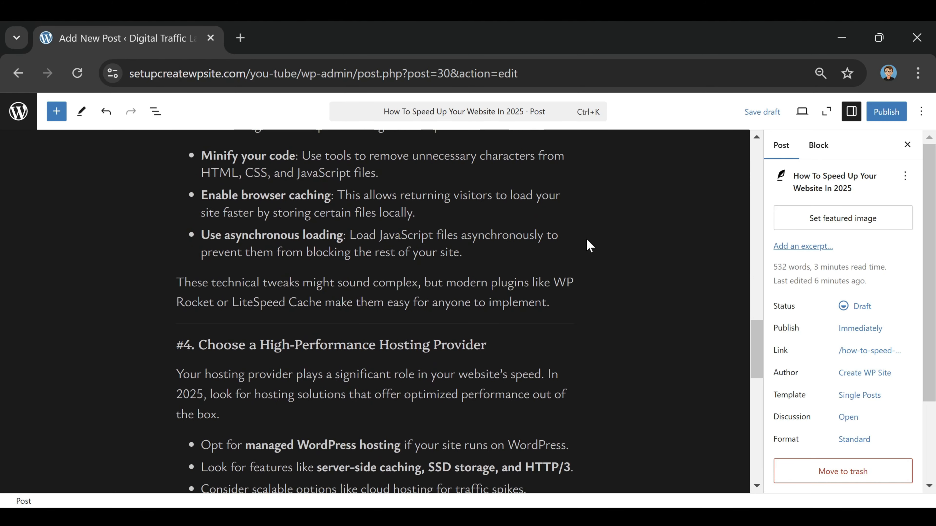
click(550, 302)
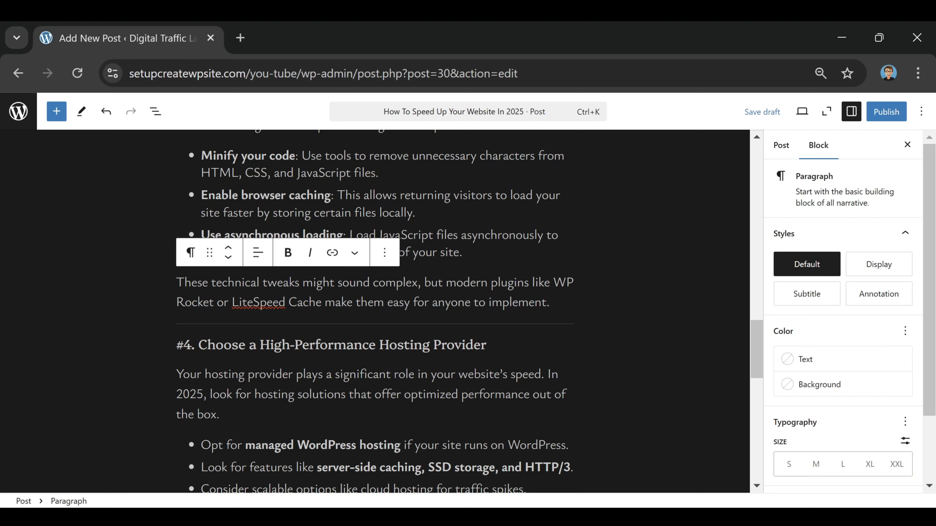
key(Return)
text(/image)
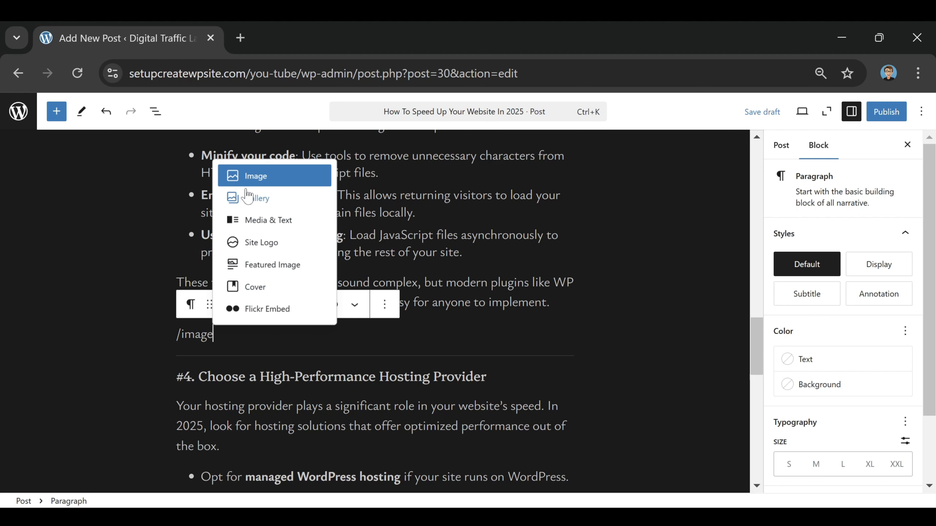
click(273, 181)
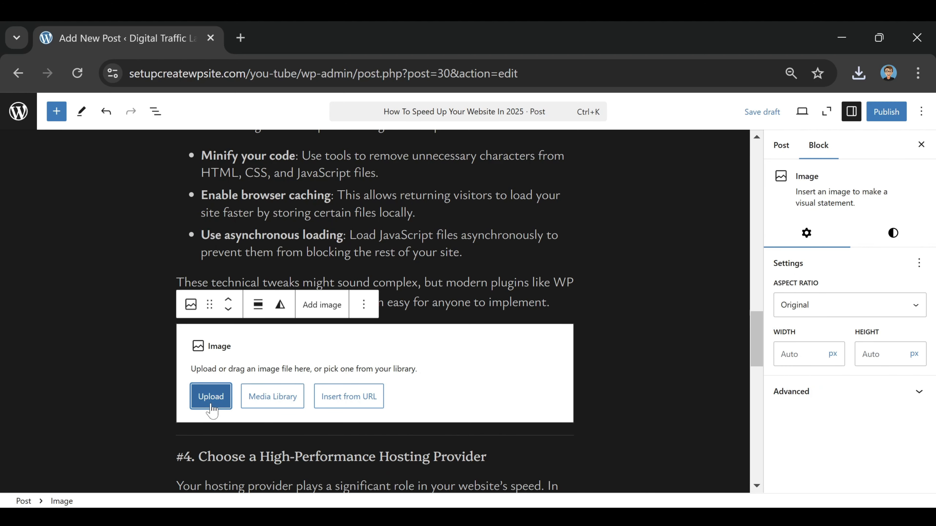
Step: Upload the web page speed illustration from the computer into the new Image block
click(211, 397)
click(218, 224)
click(535, 387)
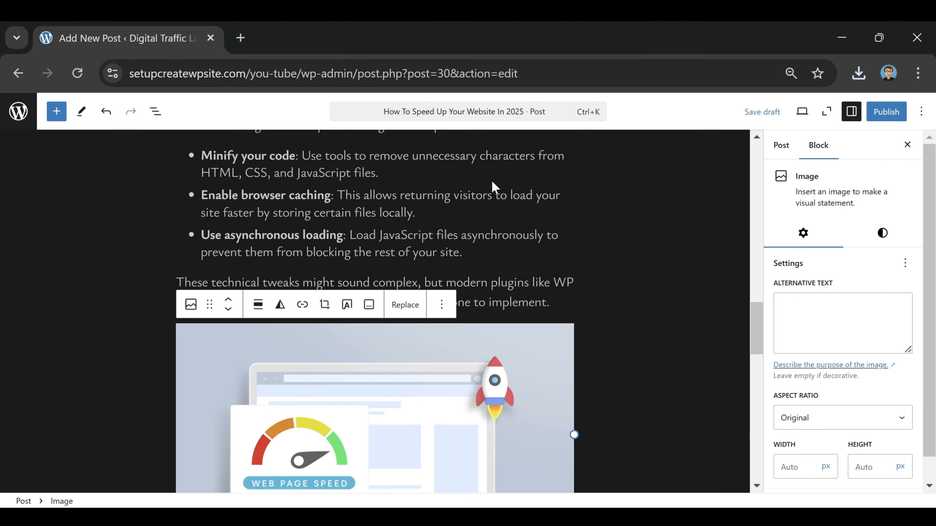
scroll(451, 387, down, 3)
scroll(448, 384, up, 2)
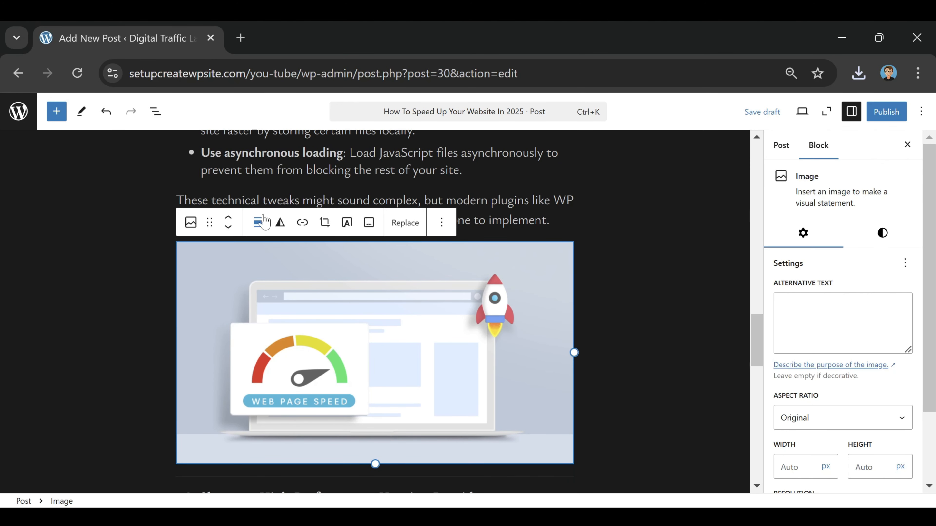
Step: Align the web page speed image to the center and set its resolution to Full Size
click(258, 222)
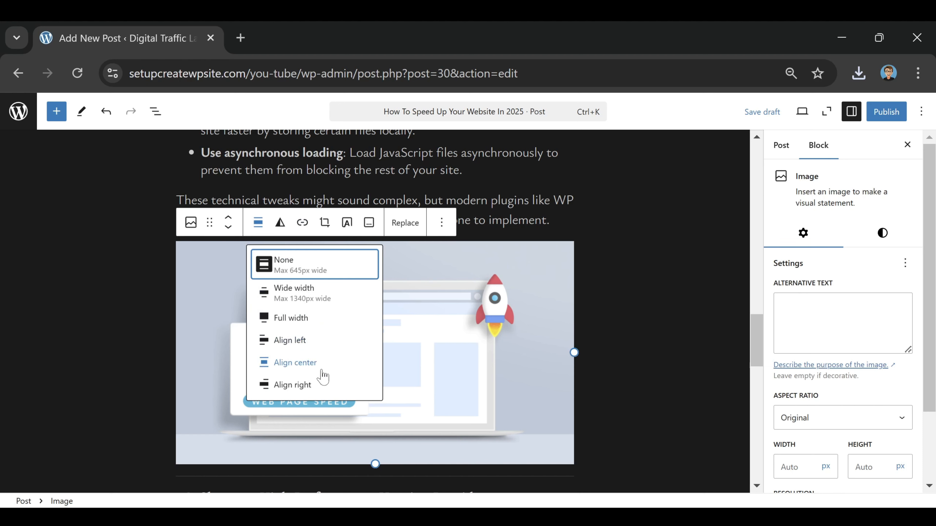
click(316, 363)
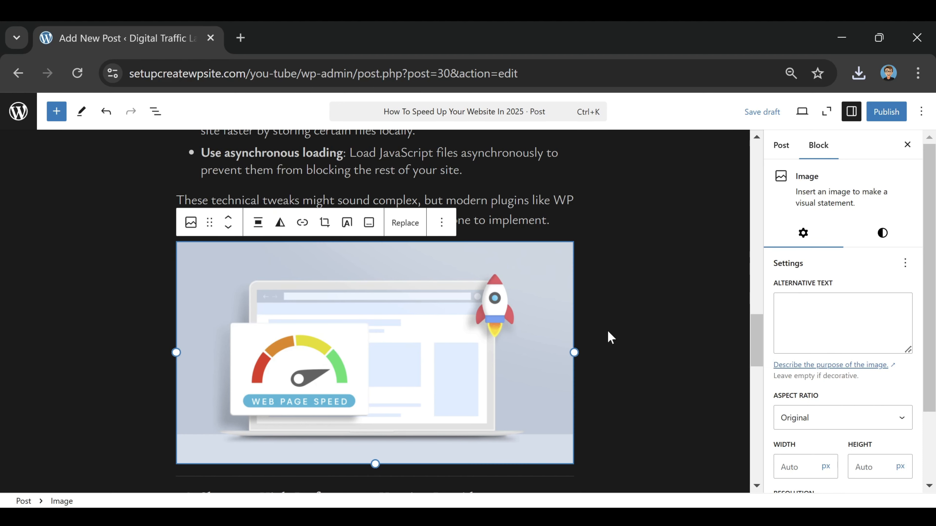
scroll(901, 360, down, 2)
click(812, 434)
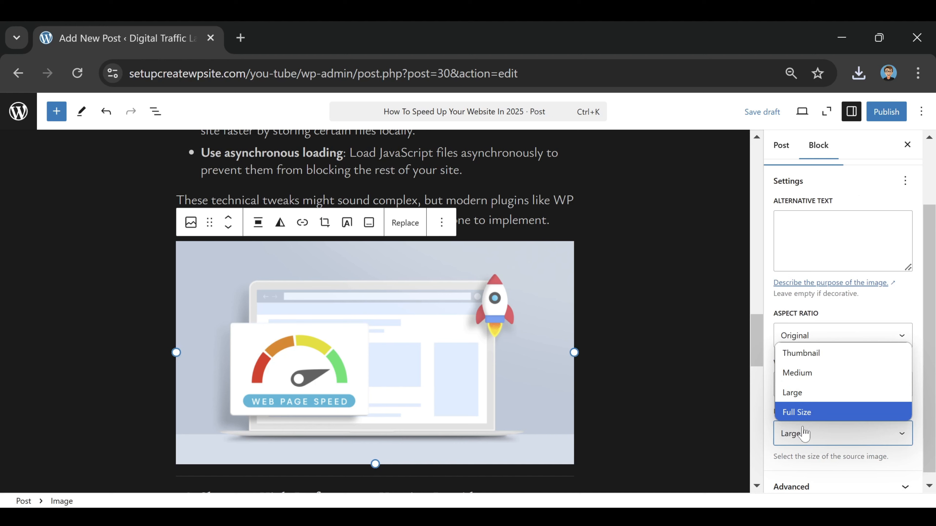
click(804, 412)
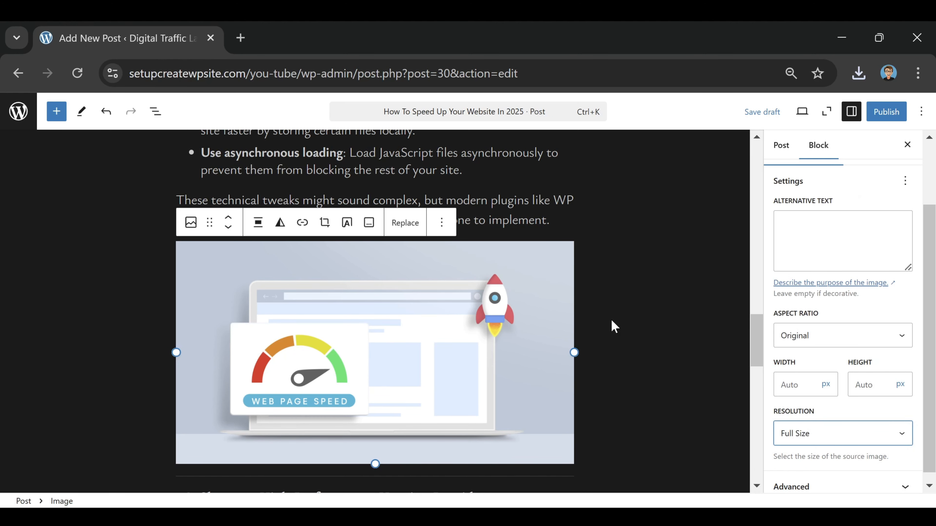
click(513, 187)
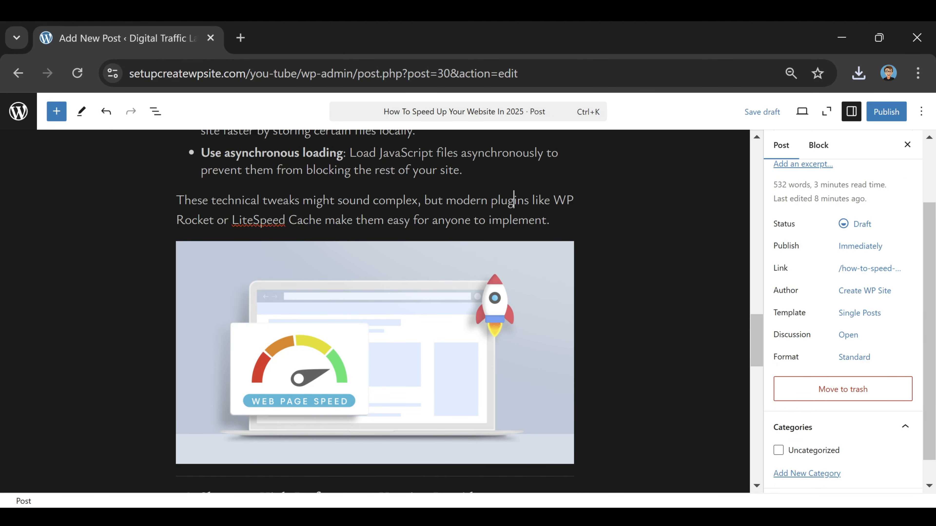
Step: Examine the link suggestions for the word "SEO" in the last bullet of section #5 without adding a link
scroll(375, 312, down, 7)
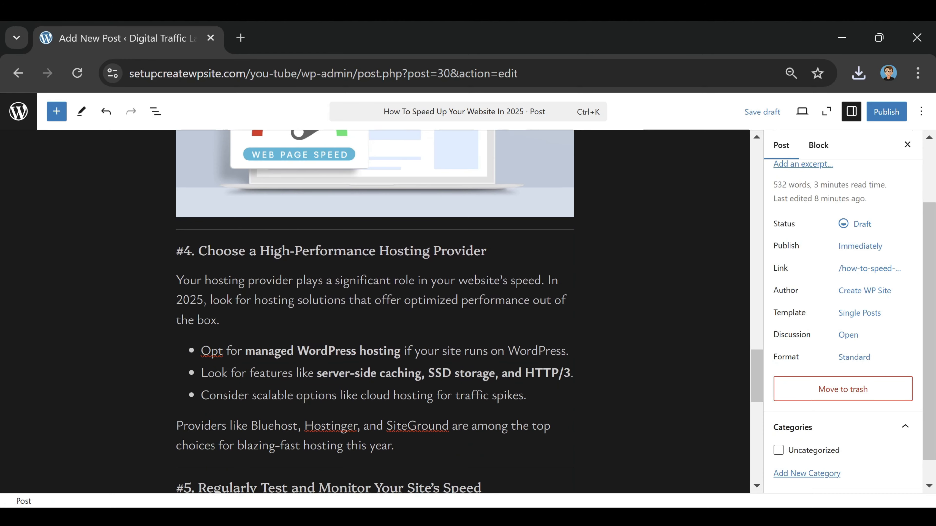
scroll(375, 311, down, 12)
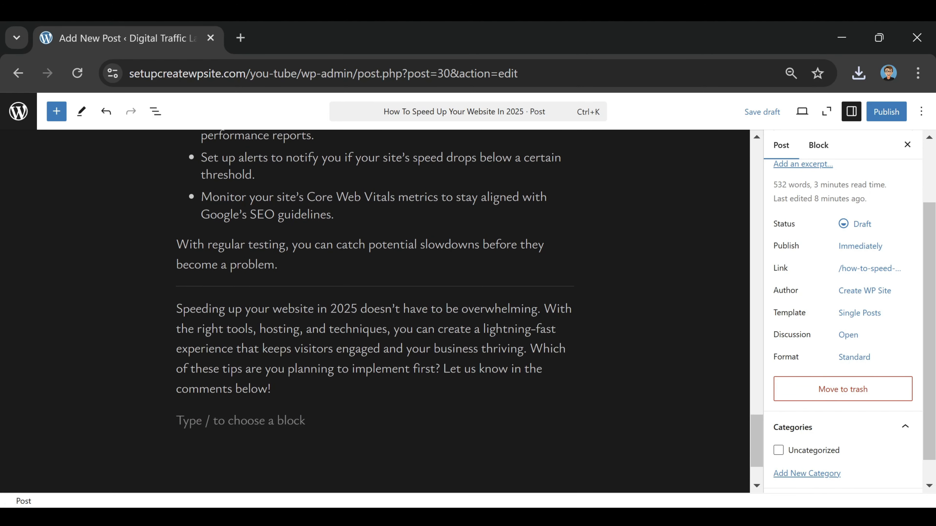
scroll(375, 311, up, 4)
scroll(375, 312, up, 2)
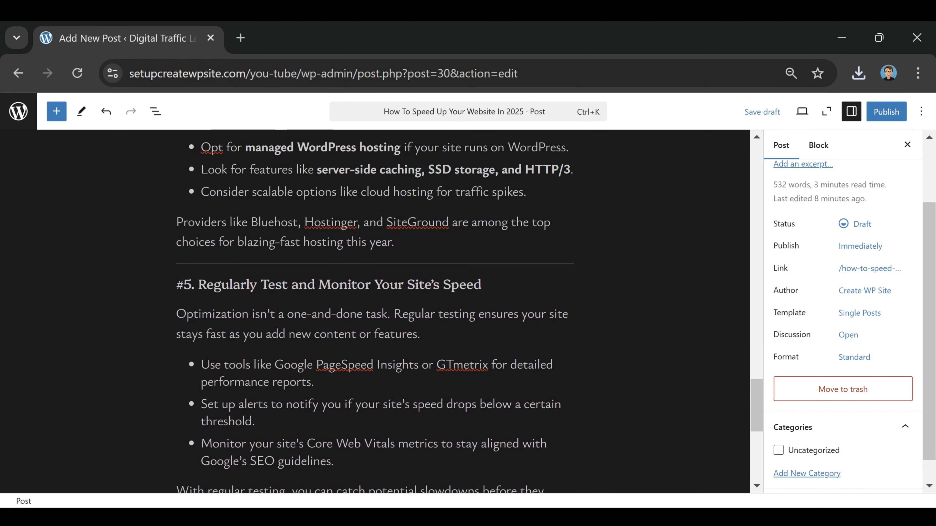
scroll(375, 312, down, 6)
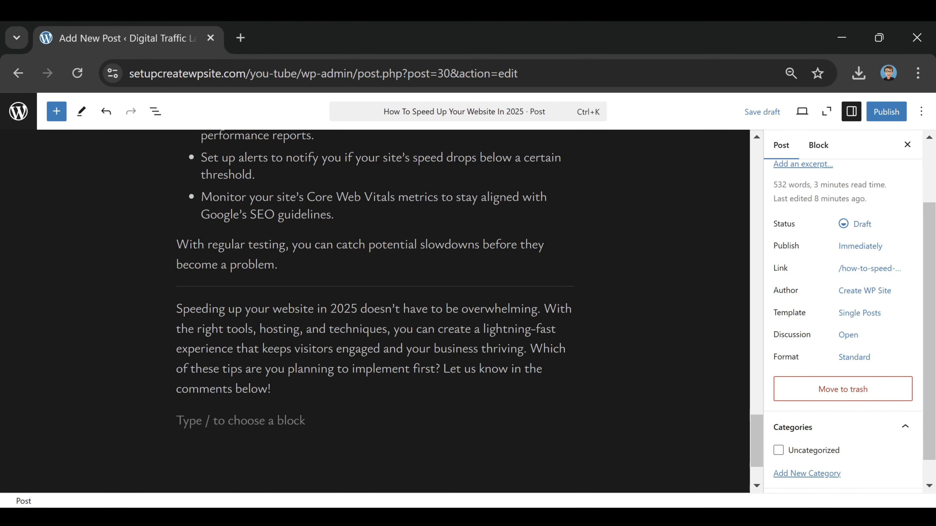
drag(275, 215, 250, 213)
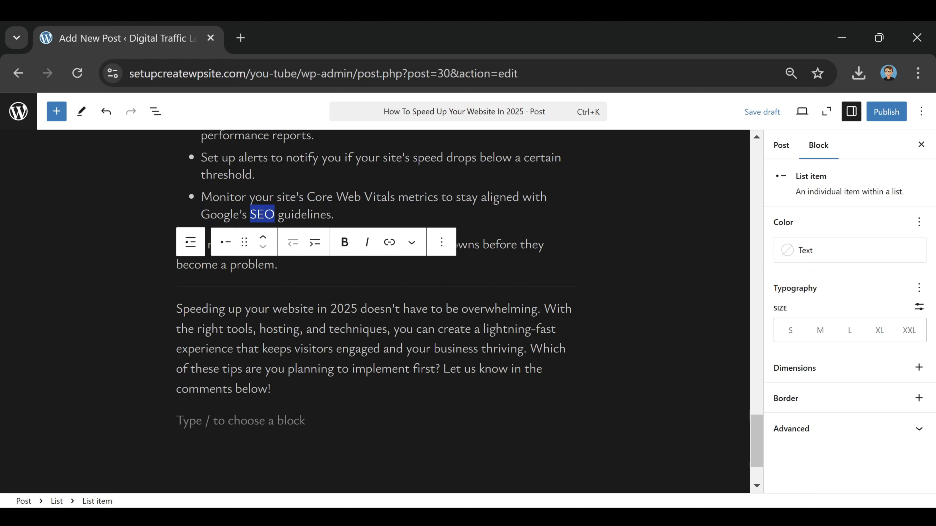
click(388, 244)
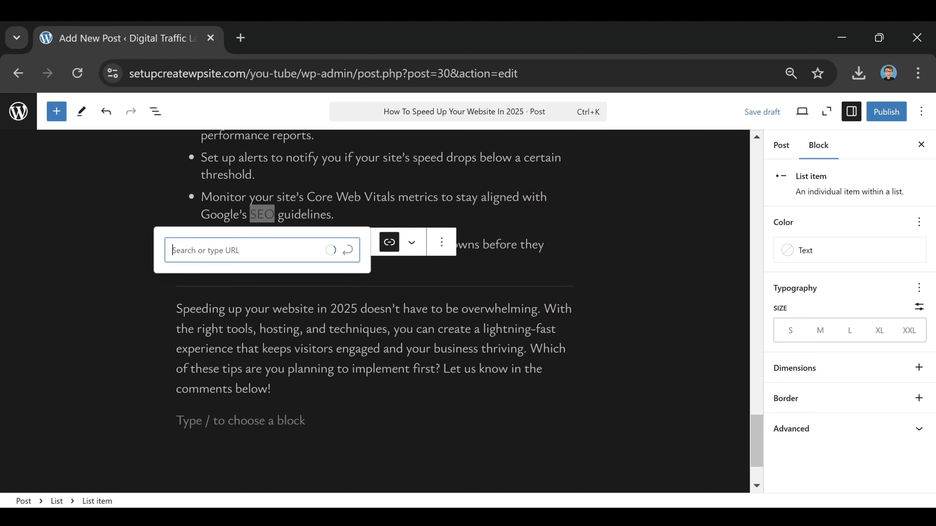
key(Return)
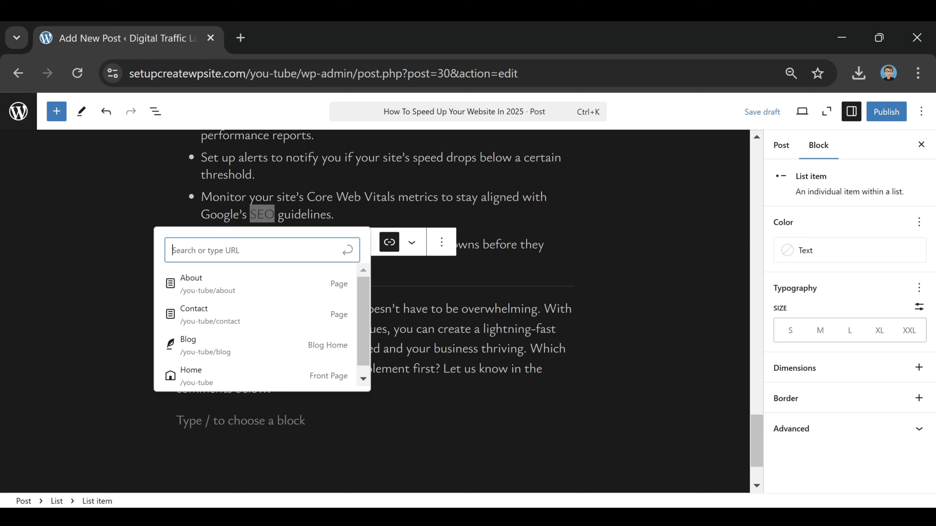
click(334, 215)
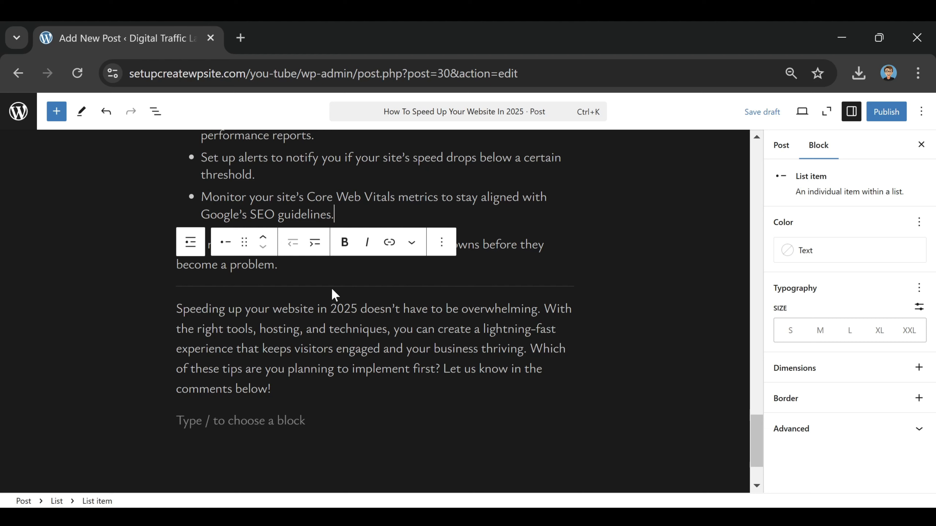
Step: Try the Accent 1 and Contrast text colors on the closing paragraph, clear the color, and look over its typography options
click(319, 309)
drag(176, 308, 313, 308)
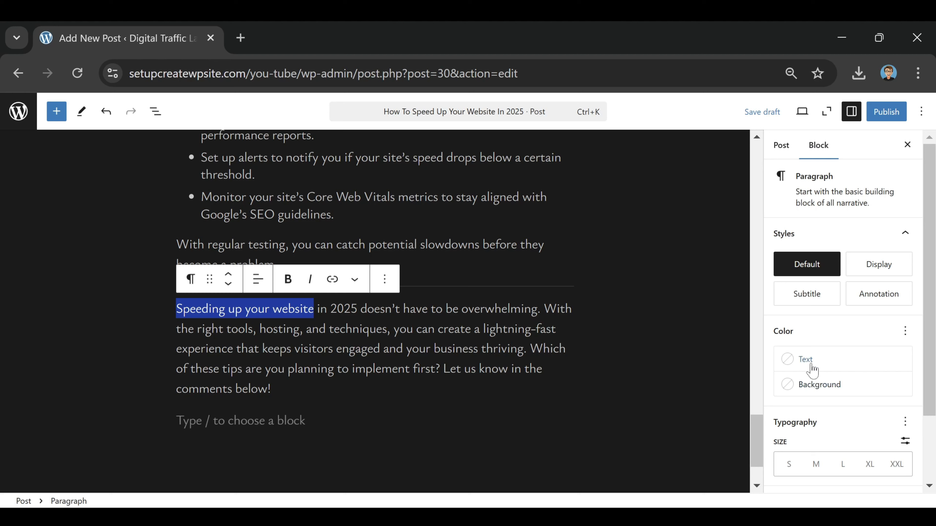
click(809, 369)
click(634, 298)
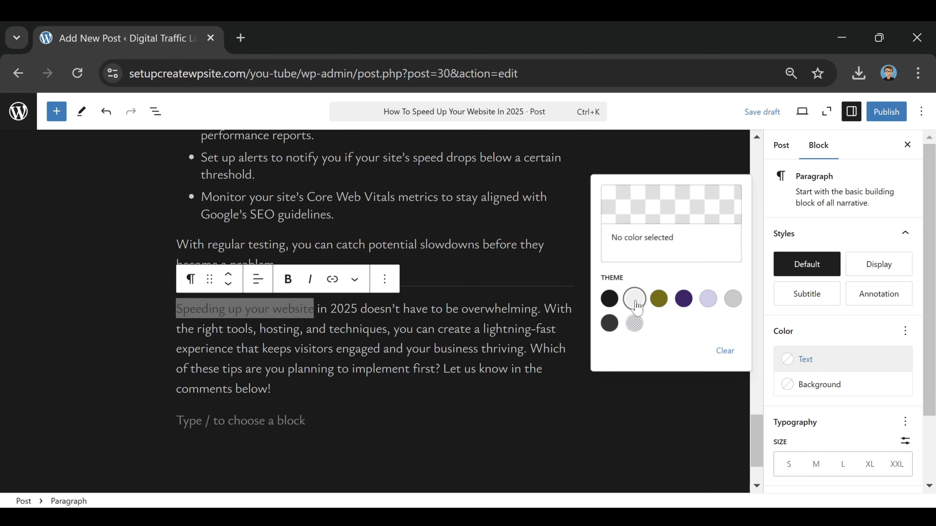
click(659, 299)
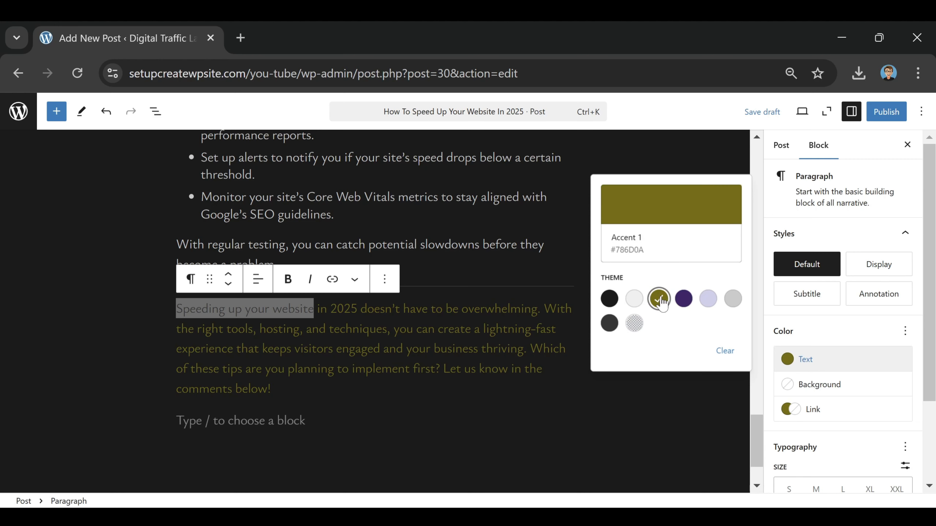
click(634, 298)
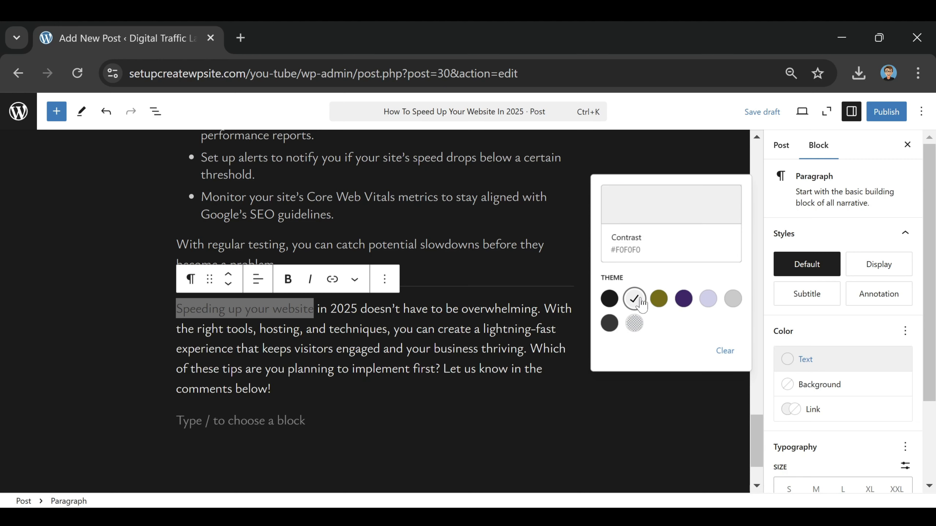
click(725, 350)
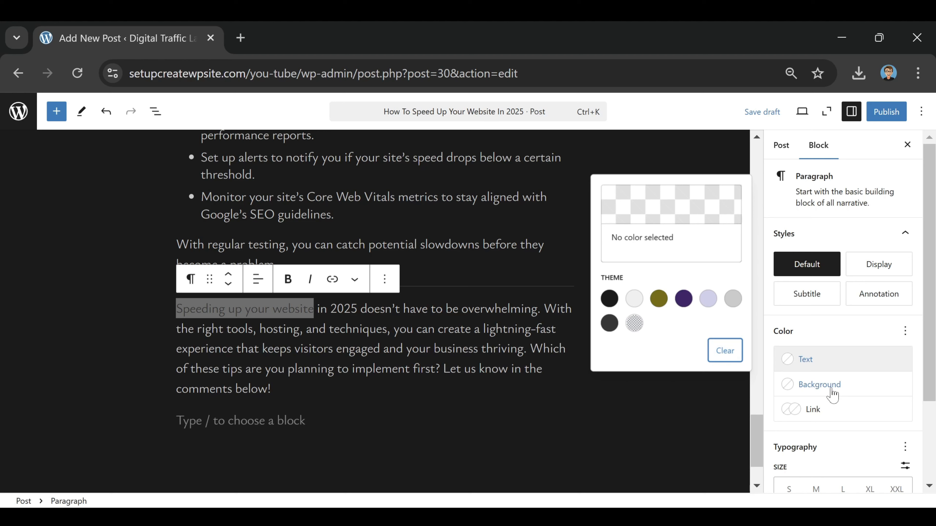
click(464, 369)
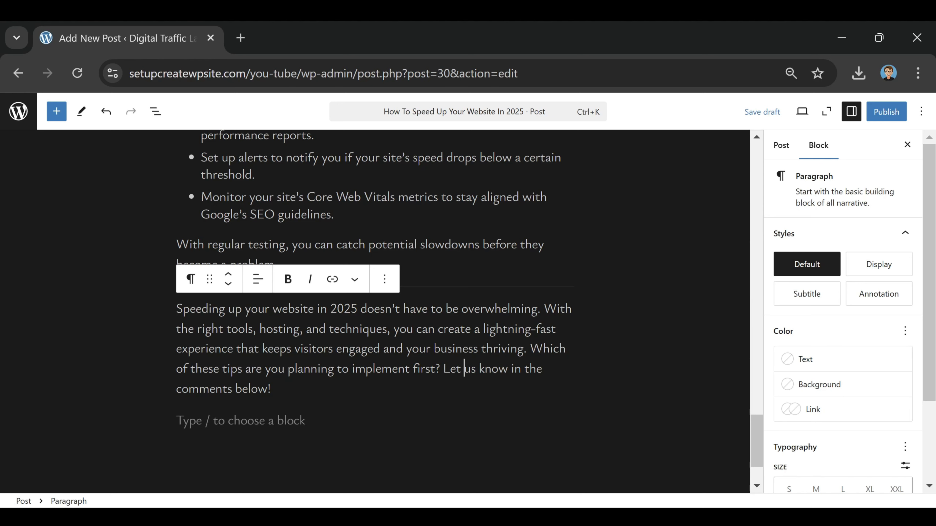
scroll(821, 365, down, 1)
scroll(821, 365, down, 2)
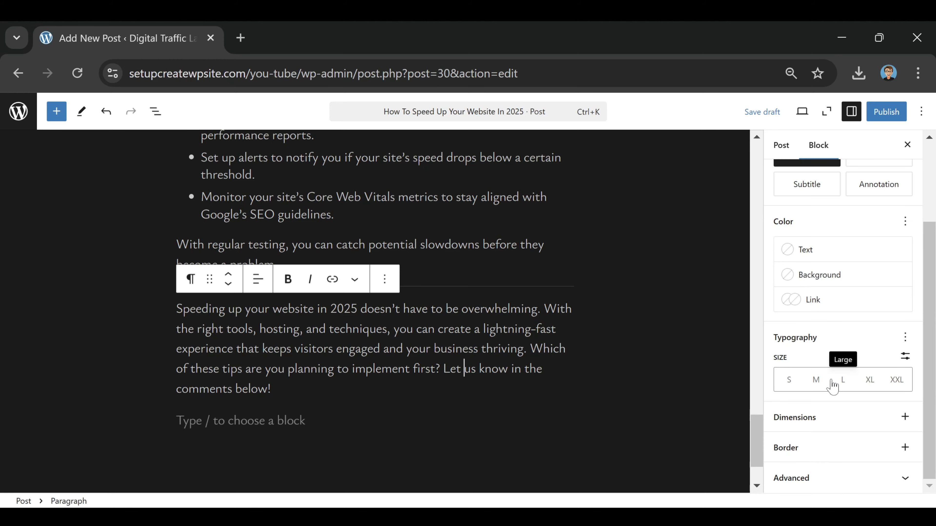
scroll(832, 385, up, 3)
Step: Review the post's URL slug in its link settings and close them without changing the slug
scroll(438, 344, up, 20)
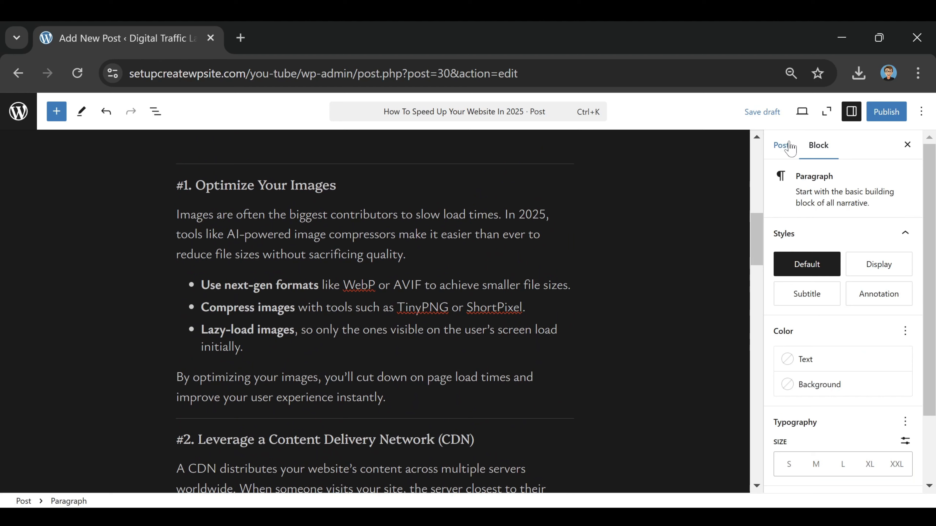
click(782, 145)
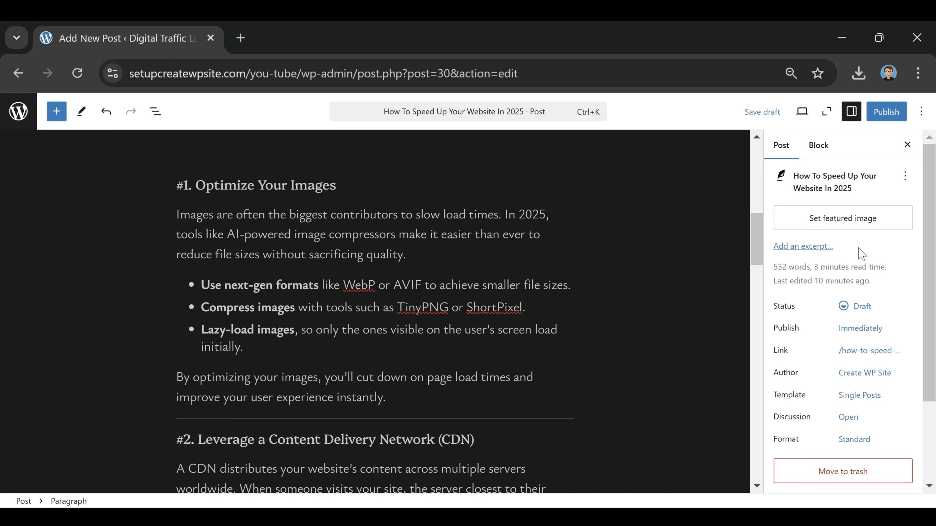
scroll(860, 255, down, 2)
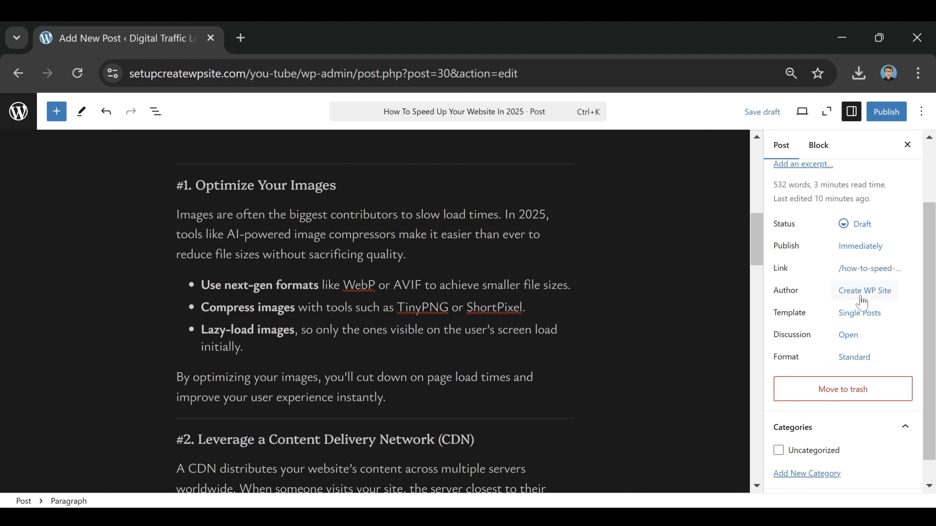
click(864, 269)
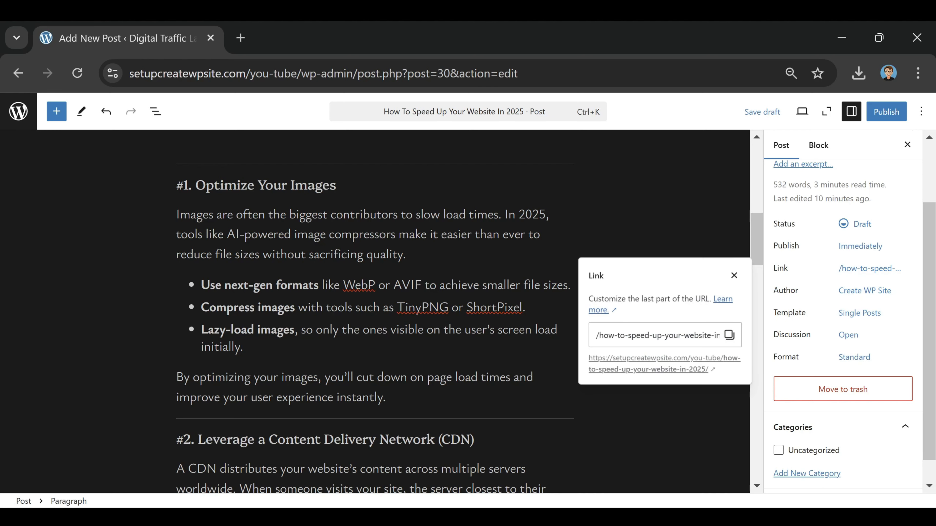
drag(635, 336, 773, 331)
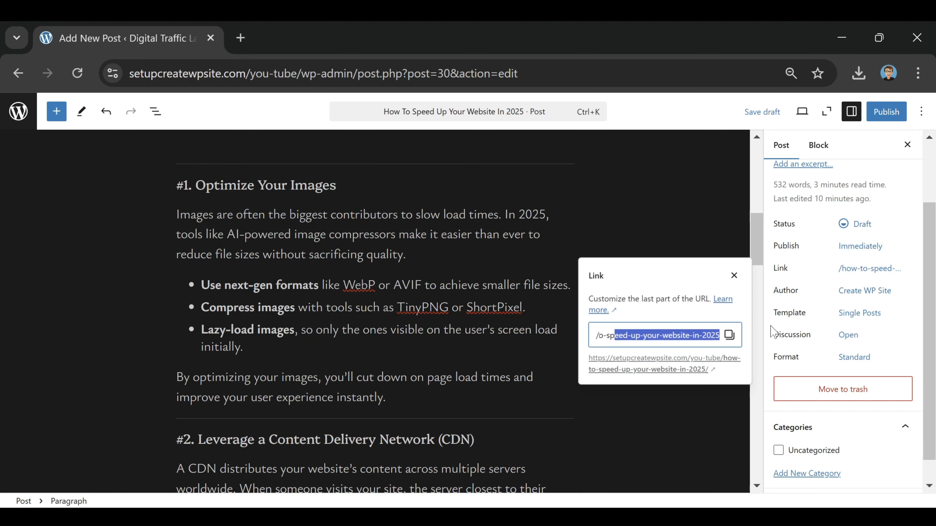
click(680, 335)
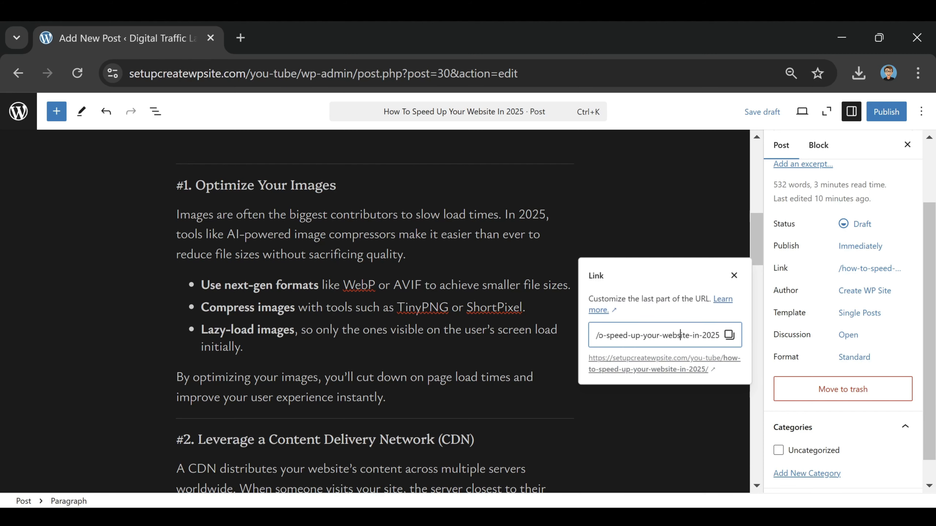
scroll(352, 232, down, 3)
scroll(352, 232, up, 10)
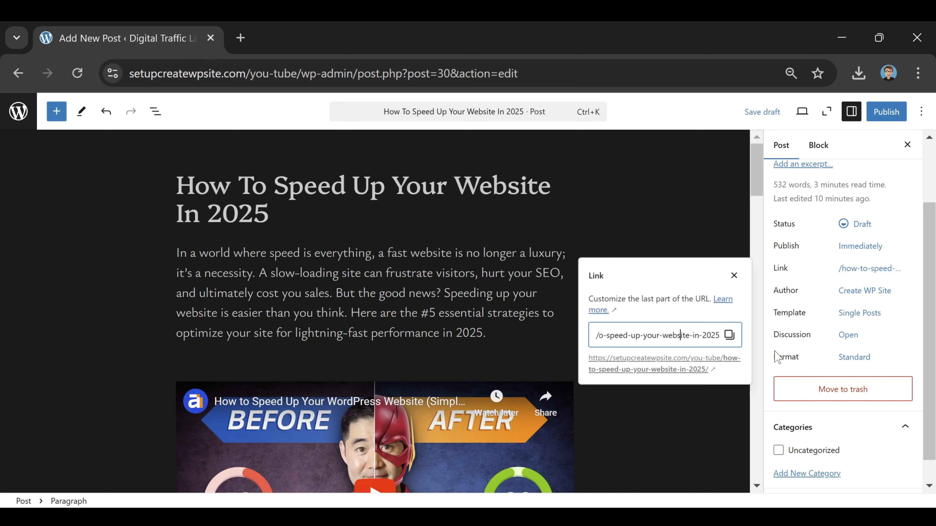
click(896, 167)
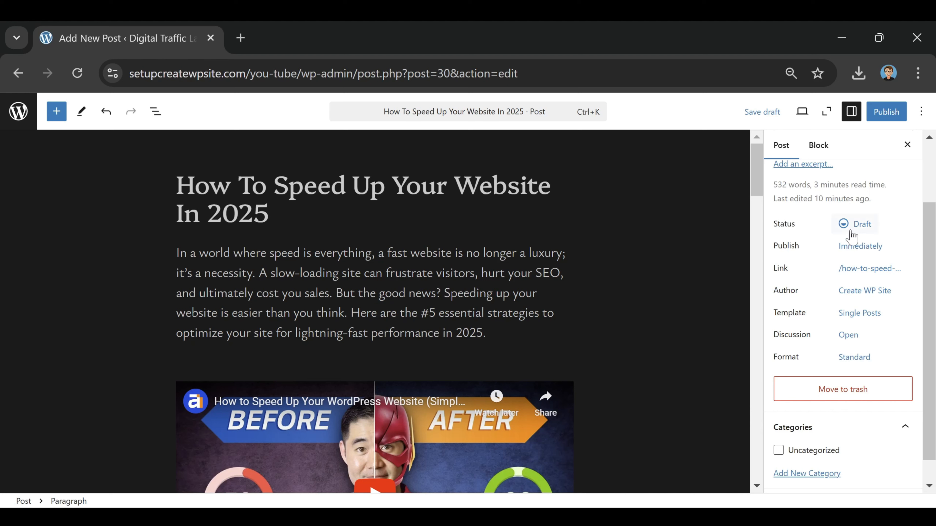
Step: Create a new top-level category named "SEO" and assign it to the post
scroll(811, 461, down, 1)
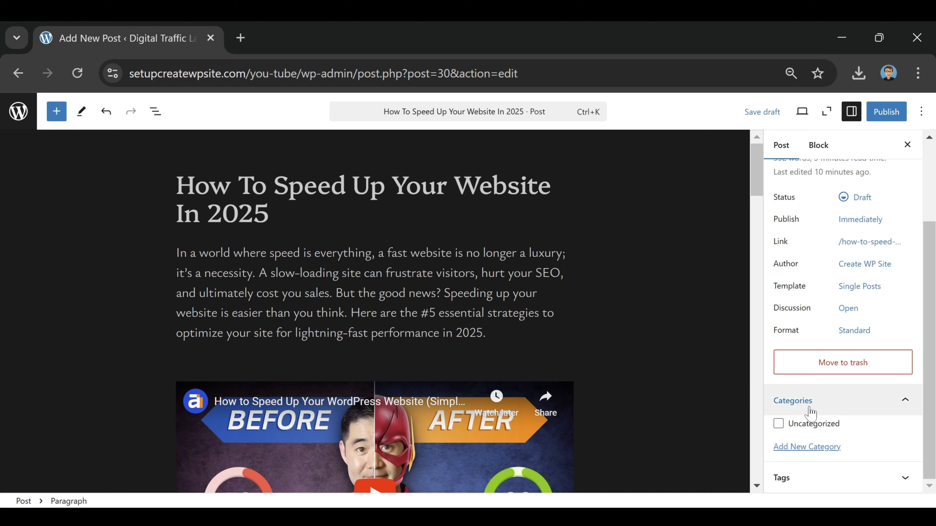
click(811, 447)
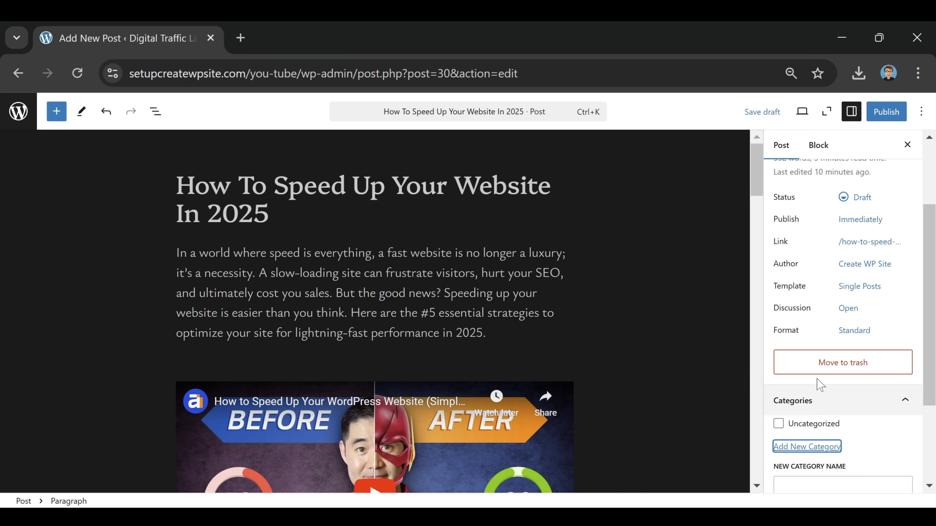
scroll(817, 424, down, 4)
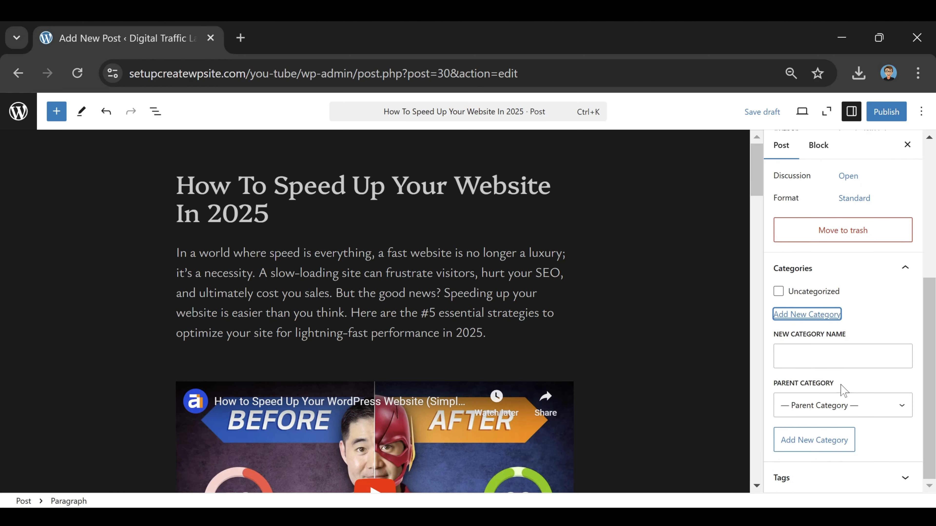
click(844, 357)
text(SEO)
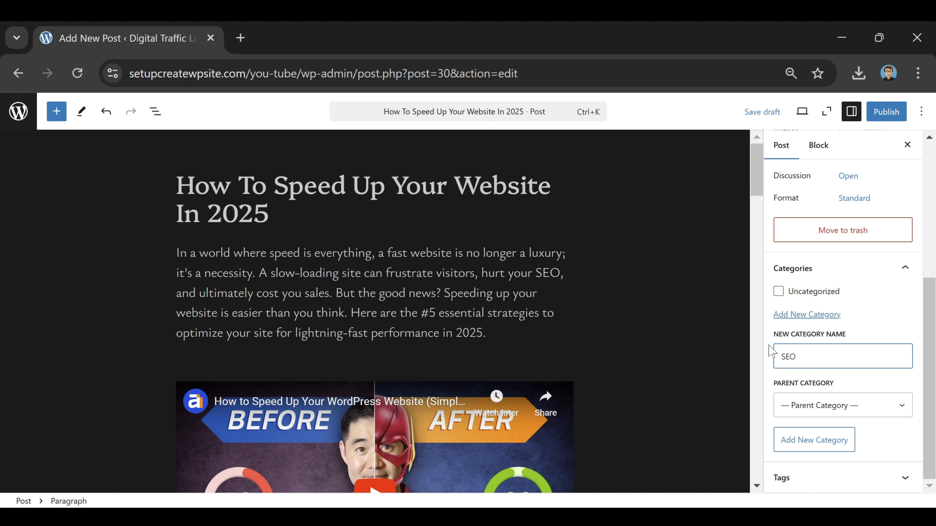
click(834, 405)
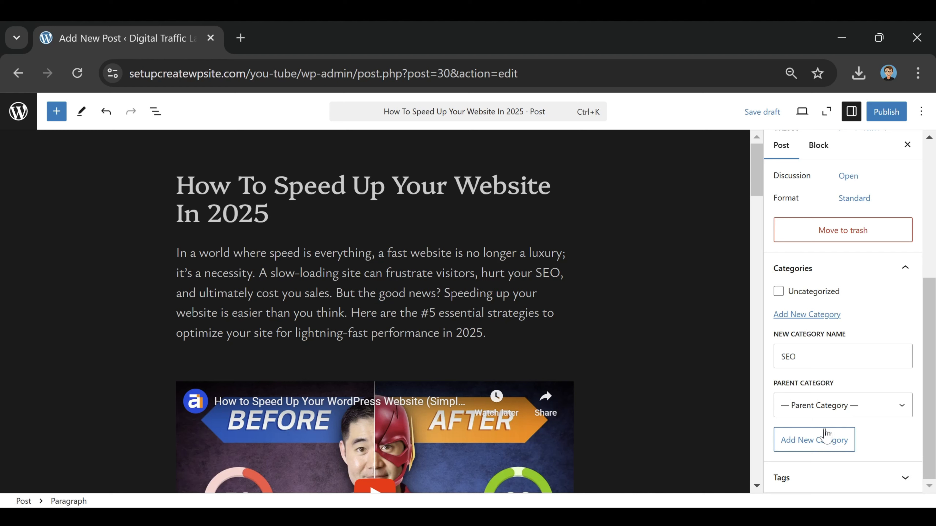
click(819, 444)
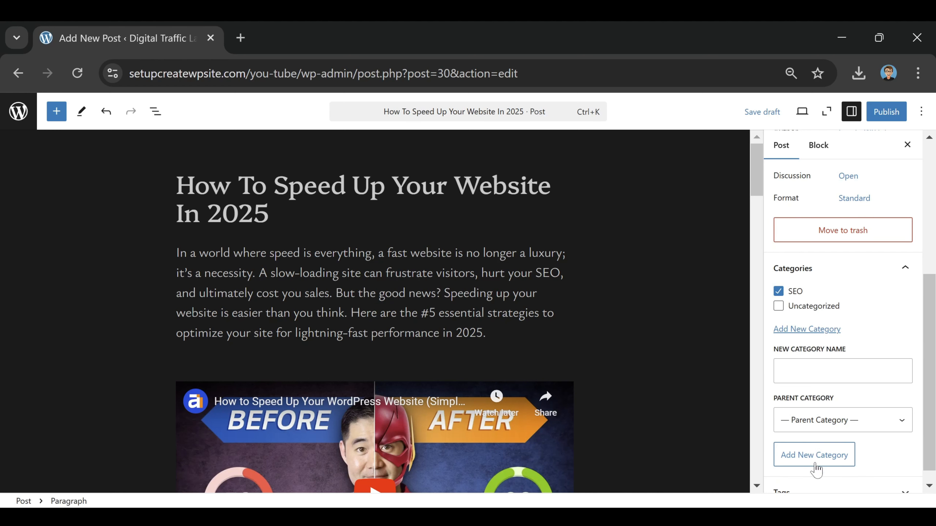
Step: Create a second category named "Website Speed" for the post without choosing a parent category
click(843, 371)
text(Website Speed)
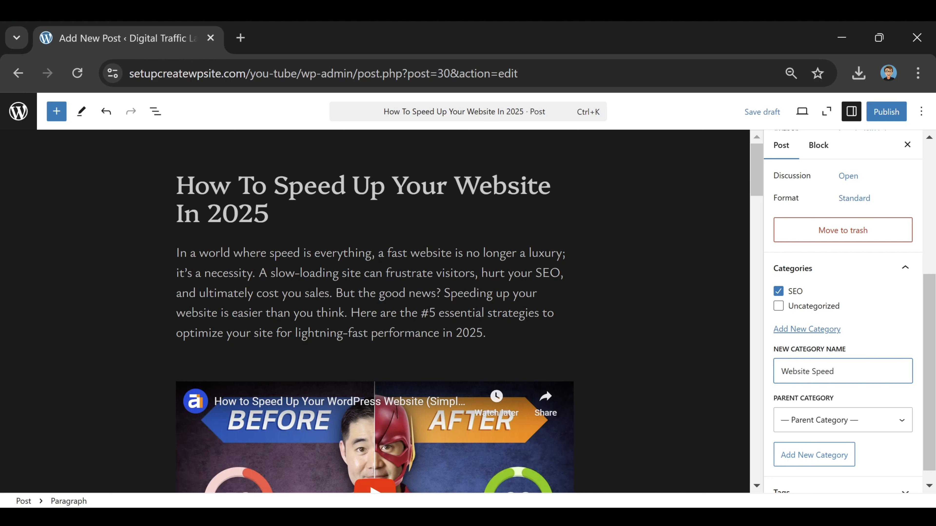
click(836, 420)
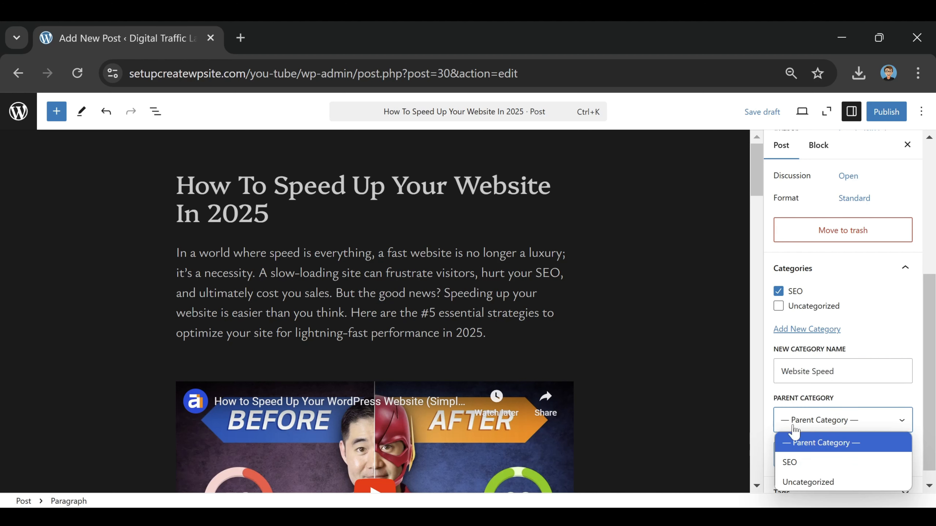
click(843, 429)
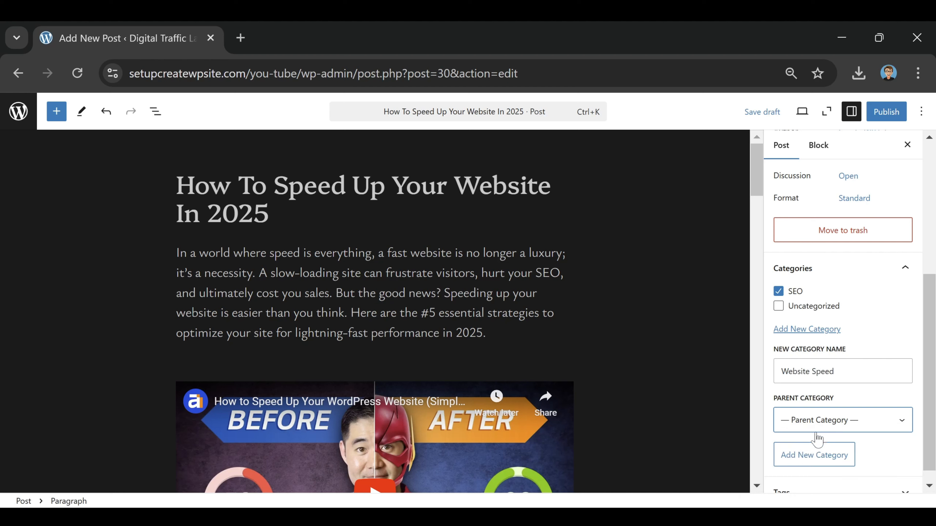
click(816, 458)
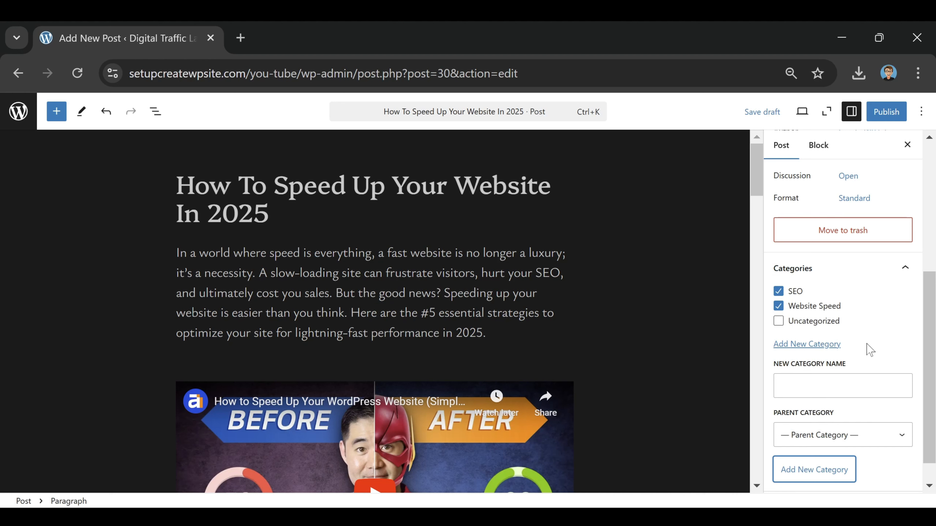
Step: Add the tag "ways to speed up website" to the post
scroll(868, 350, down, 1)
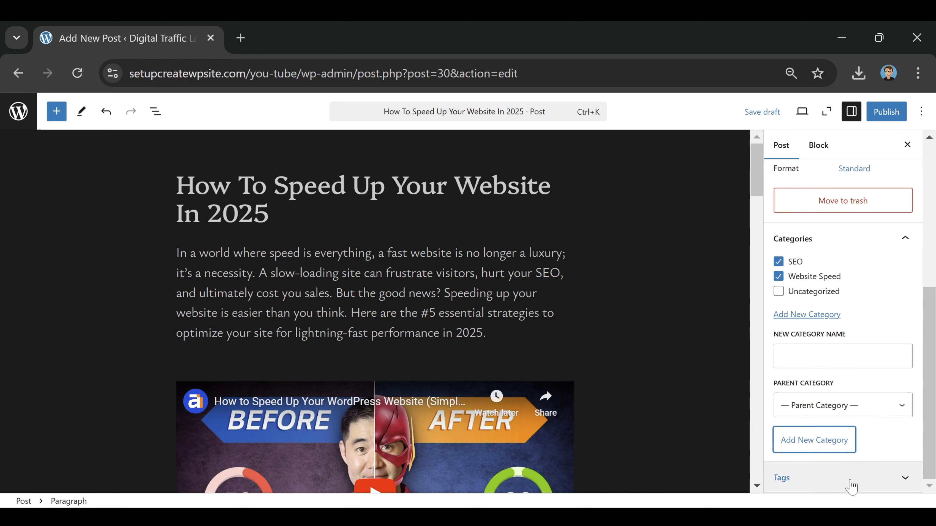
click(852, 487)
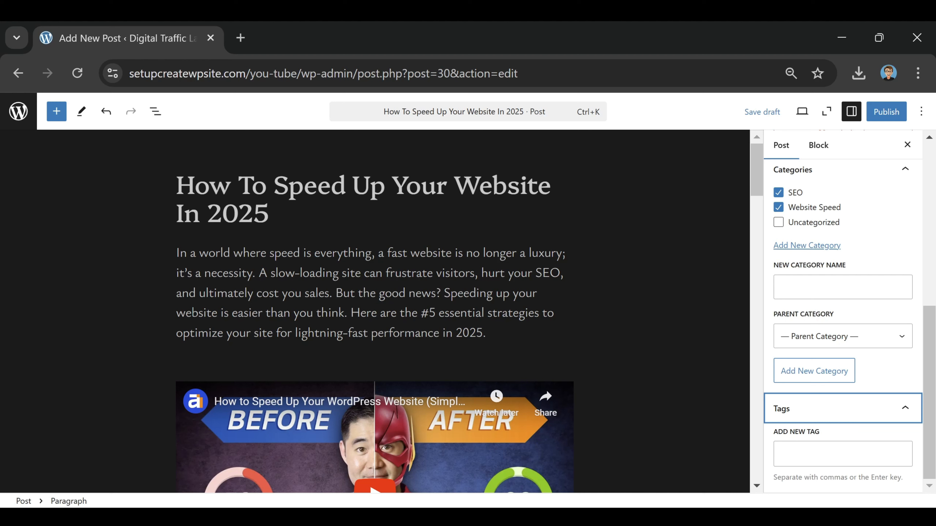
key(Tab)
text(ways to speed up website)
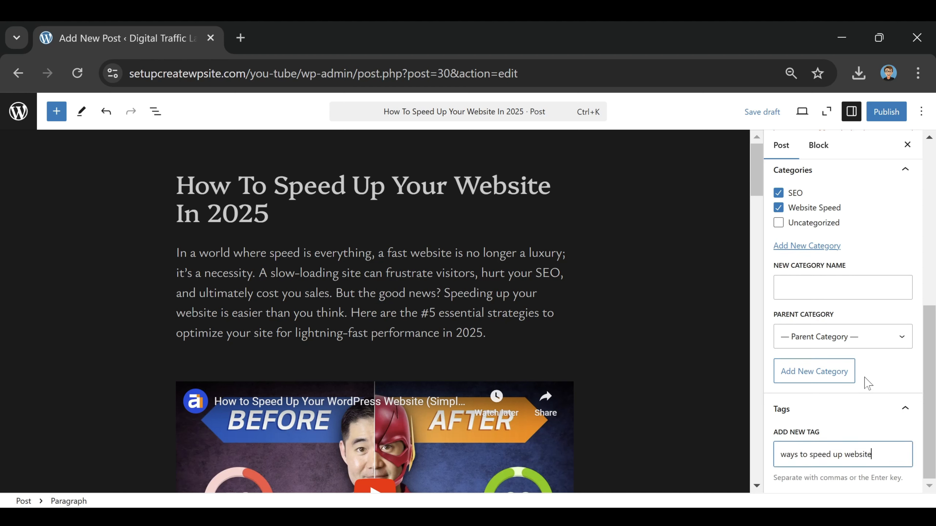
key(Return)
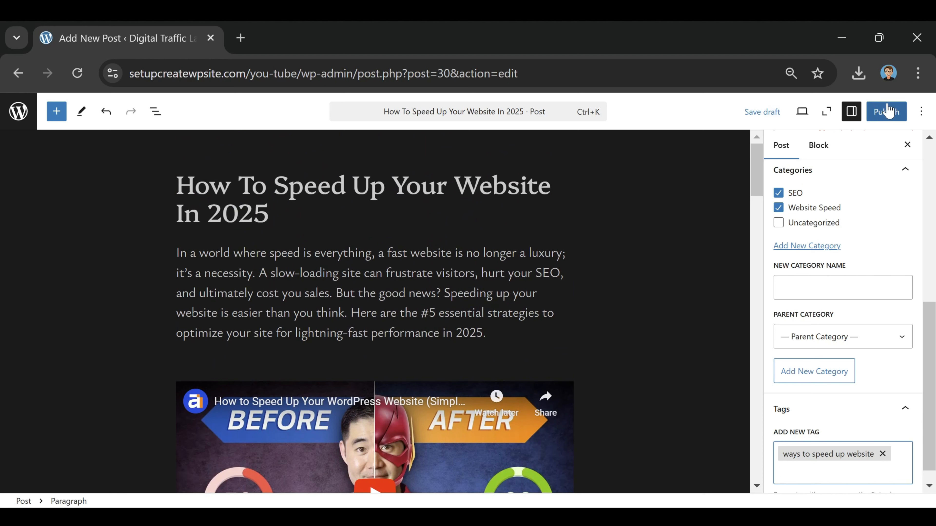
Step: Save the post as a draft and publish it immediately with public visibility
click(773, 112)
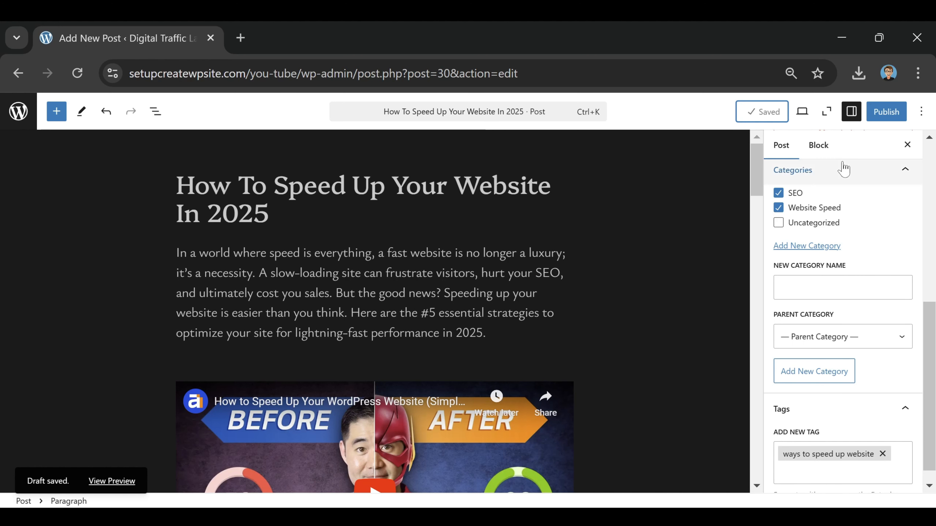
click(887, 117)
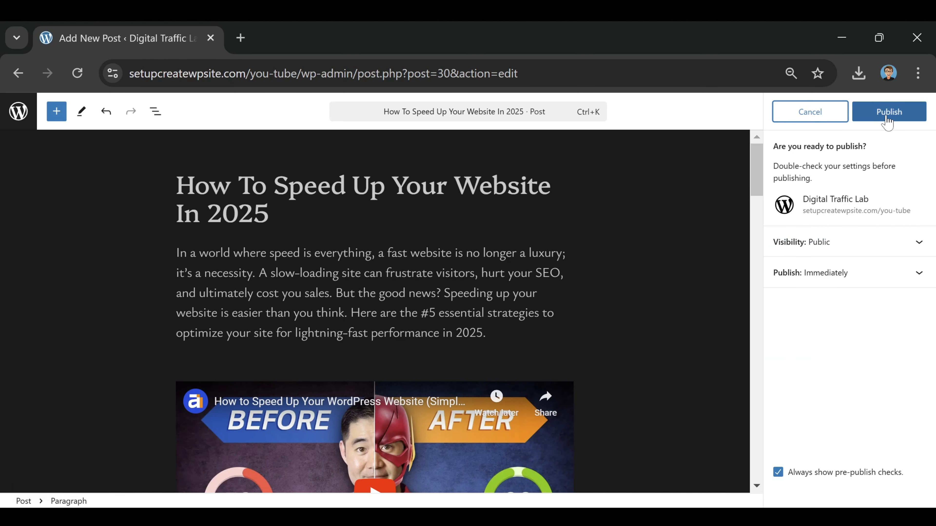
click(887, 118)
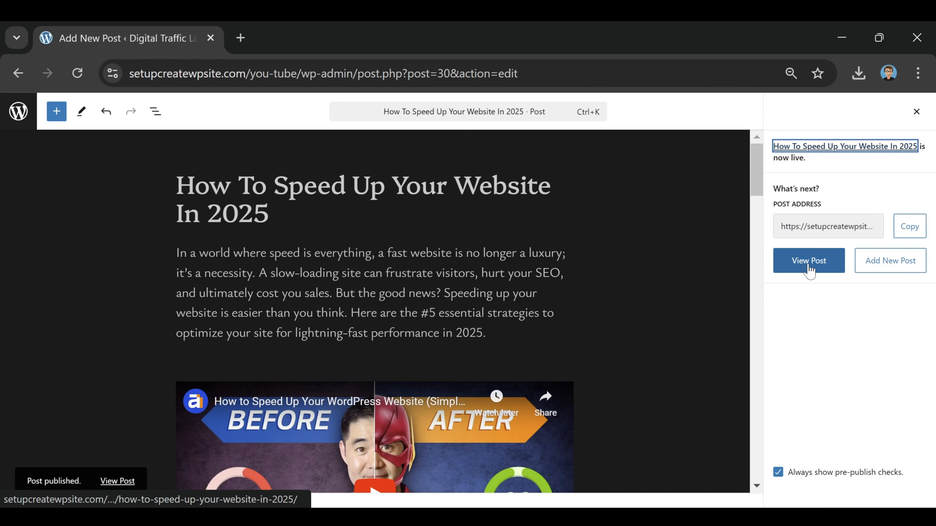
Step: View the published post on the live site and check its title, categories, video, image and text sections
click(802, 269)
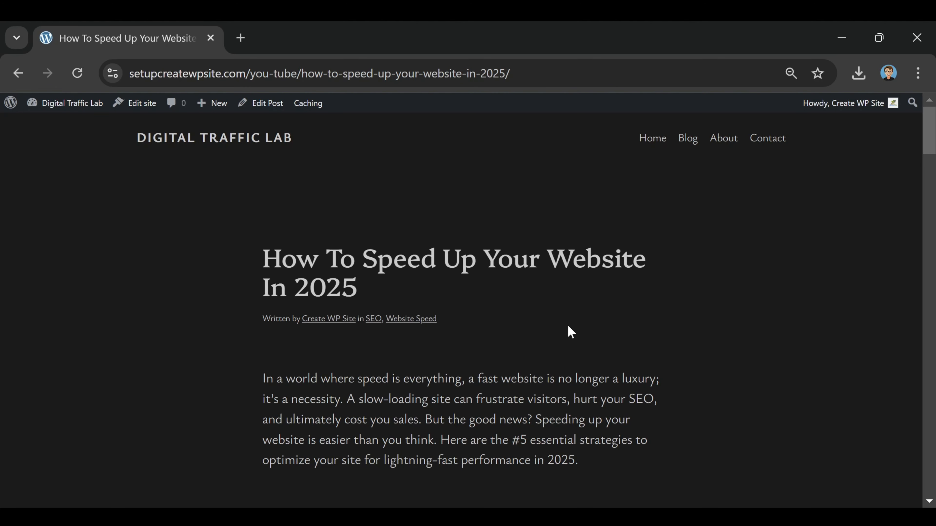
scroll(570, 331, down, 5)
scroll(583, 309, down, 3)
scroll(583, 309, up, 4)
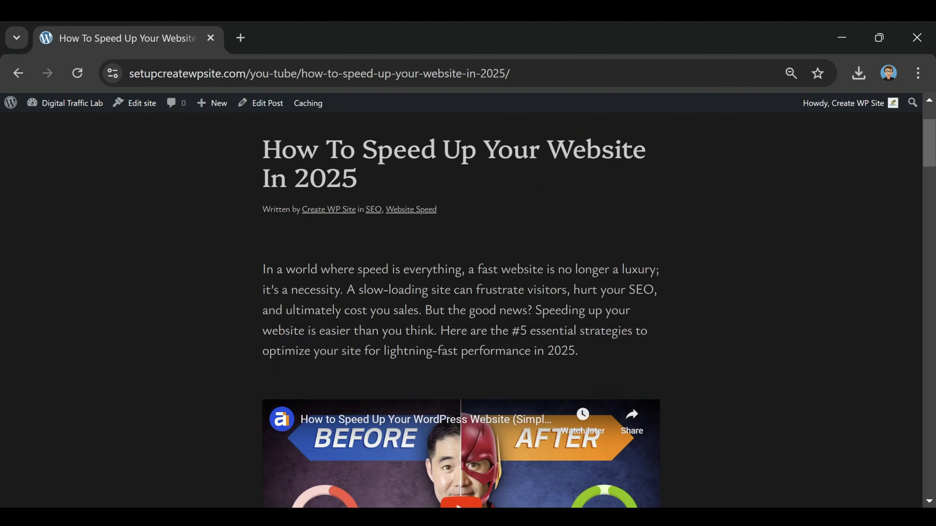
scroll(619, 279, down, 8)
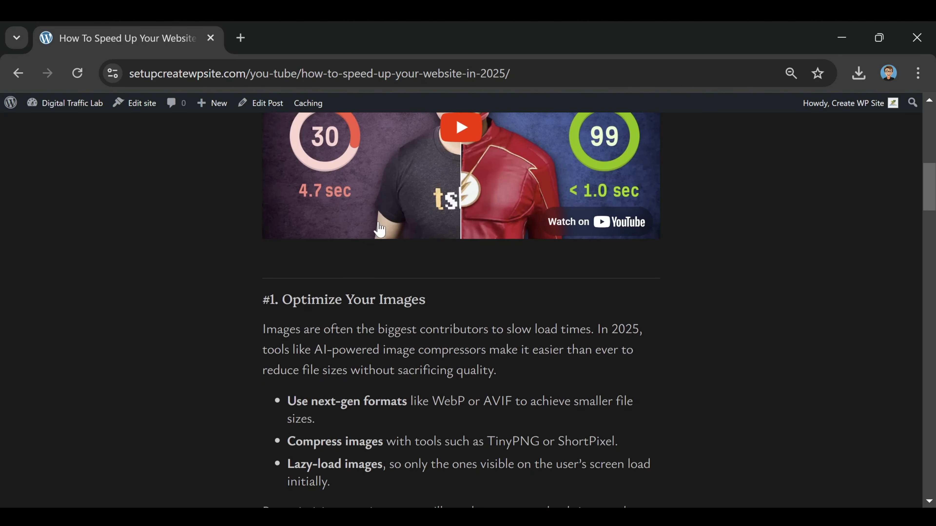
scroll(591, 253, down, 20)
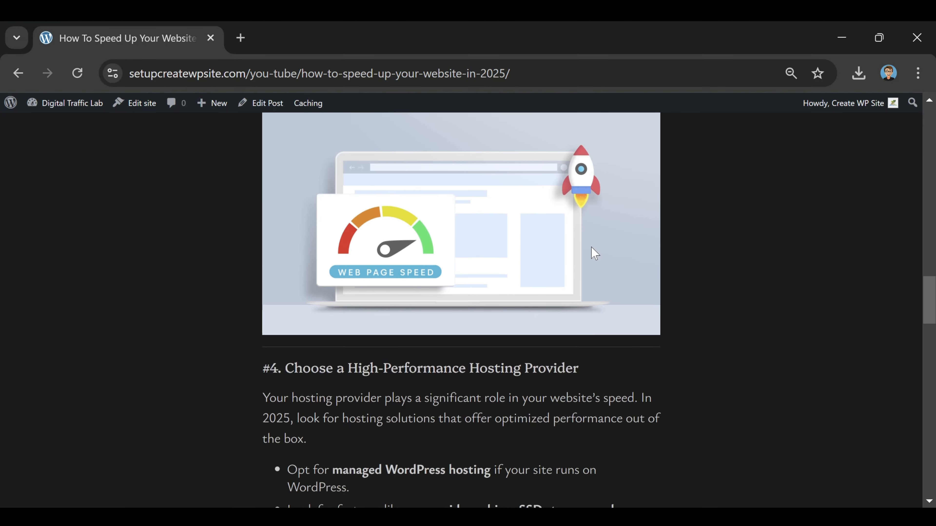
scroll(594, 254, down, 15)
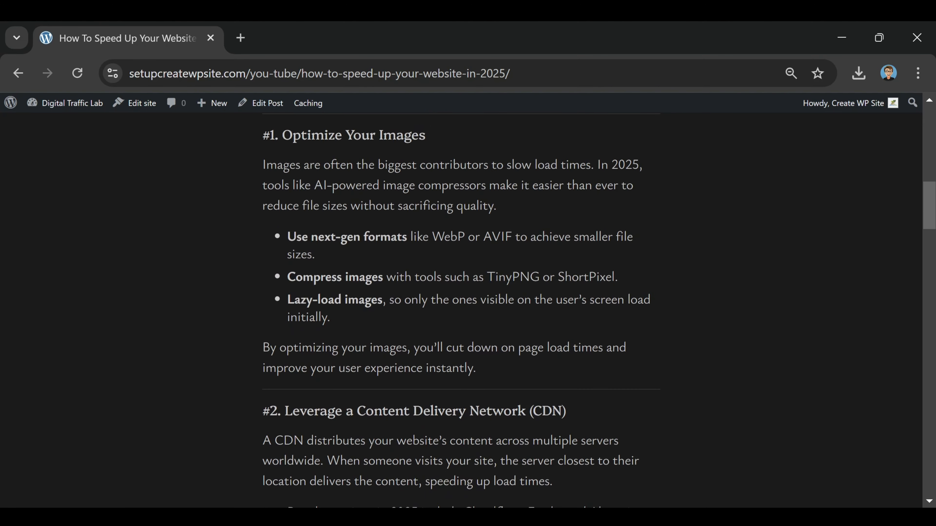
scroll(502, 296, up, 10)
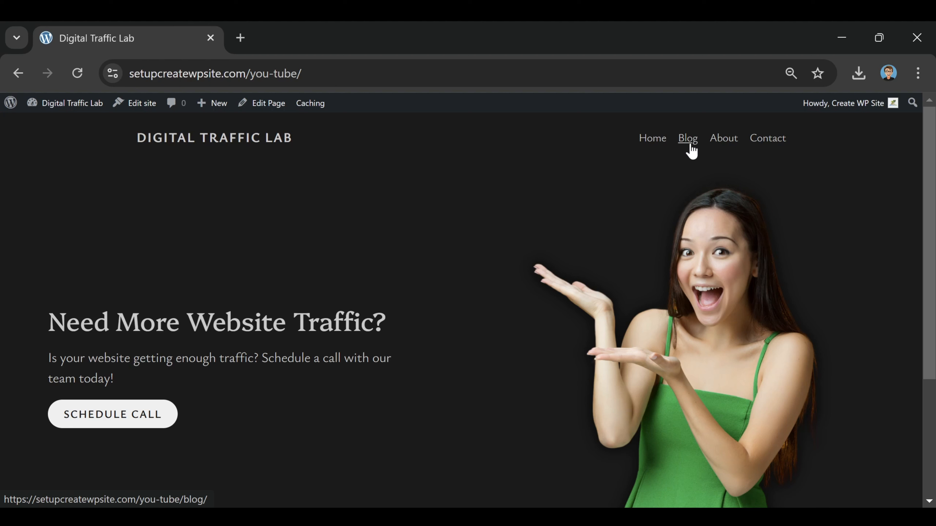
Step: Open the site's Blog page and review how the new post's featured image, title, video and content are displayed
click(681, 143)
scroll(641, 219, down, 6)
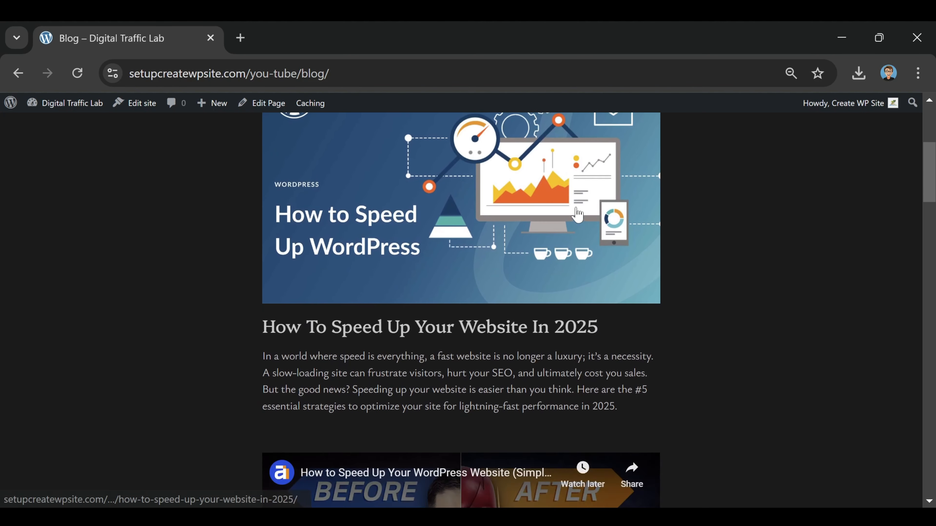
scroll(733, 295, up, 4)
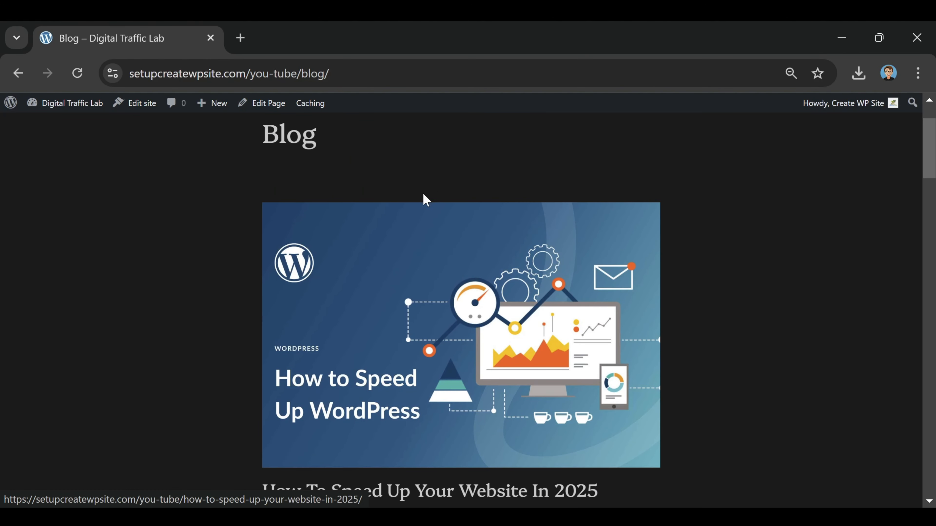
scroll(446, 192, down, 2)
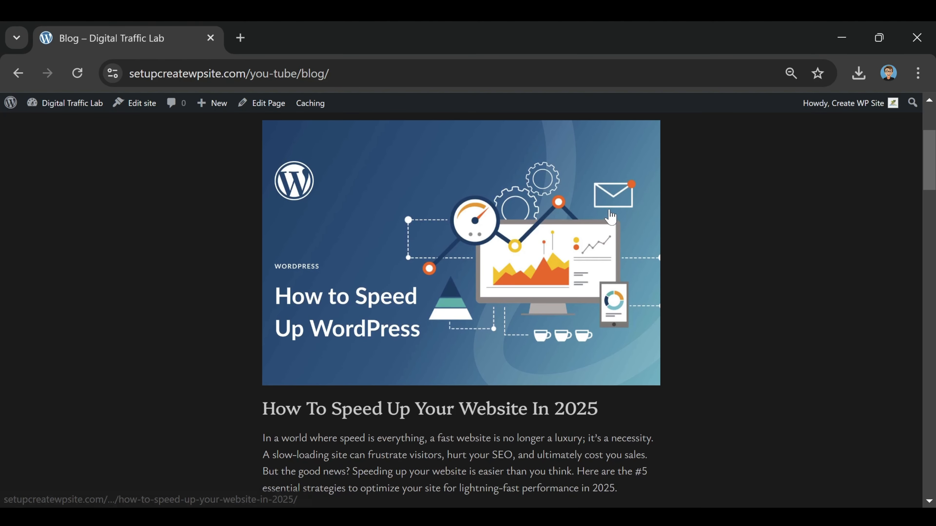
scroll(580, 211, down, 1)
scroll(580, 210, down, 5)
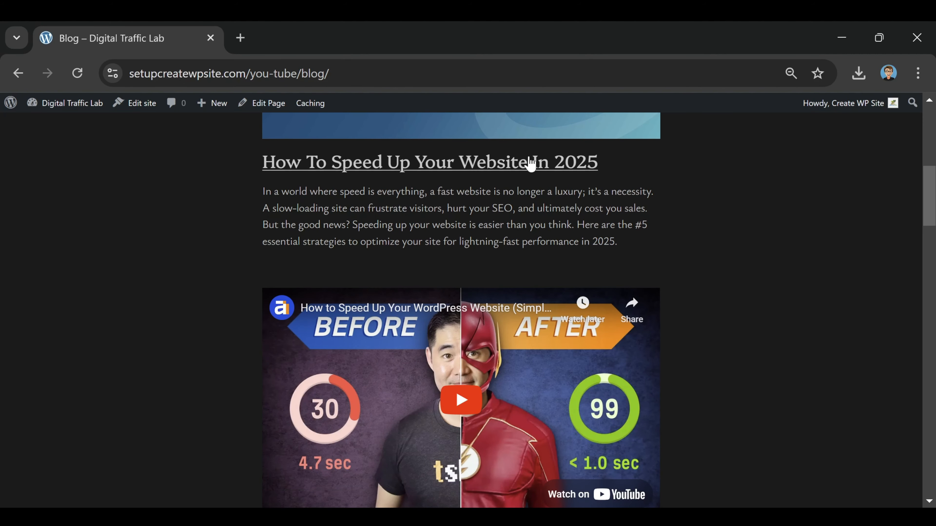
scroll(534, 180, down, 8)
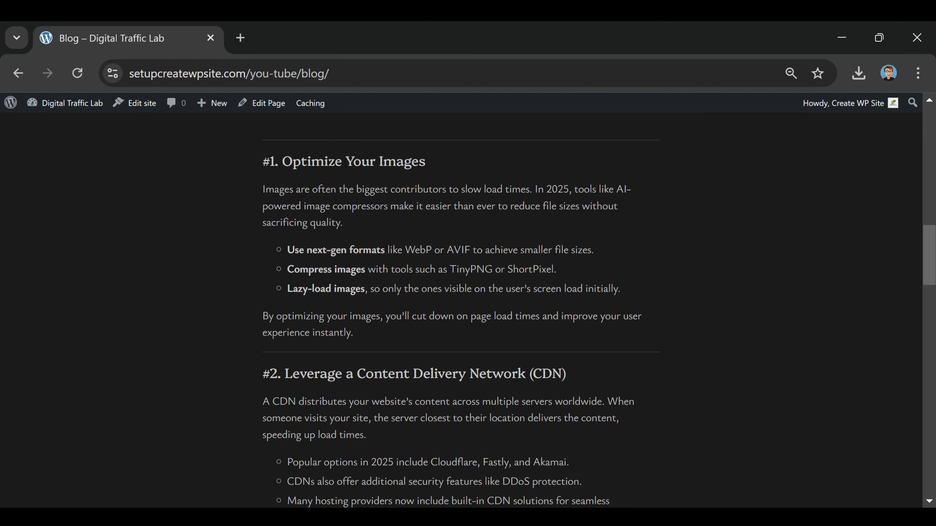
scroll(516, 261, down, 18)
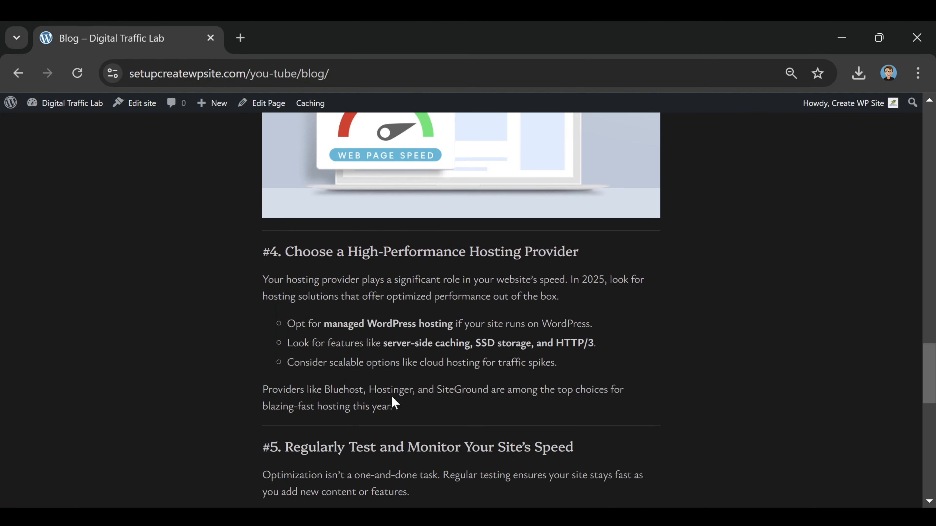
scroll(392, 397, up, 20)
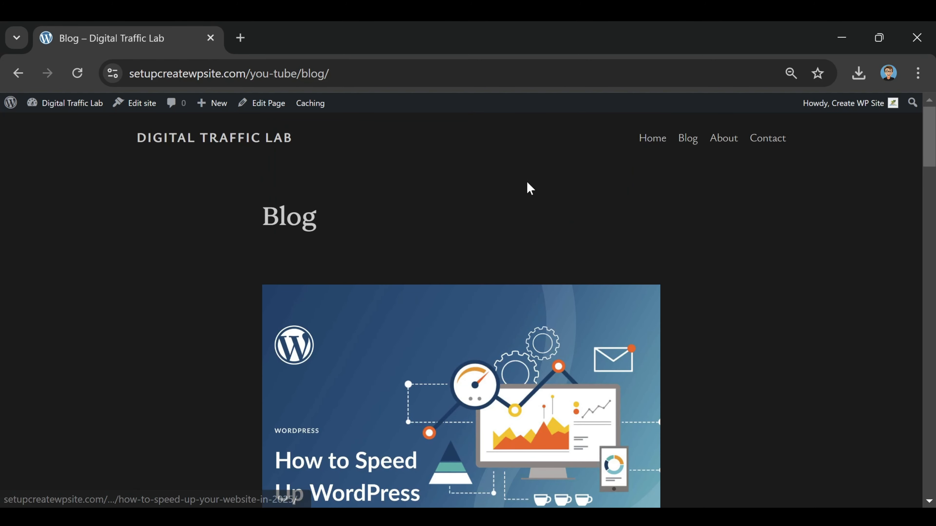
Step: Open the site's About page and review its content from start to end
click(734, 142)
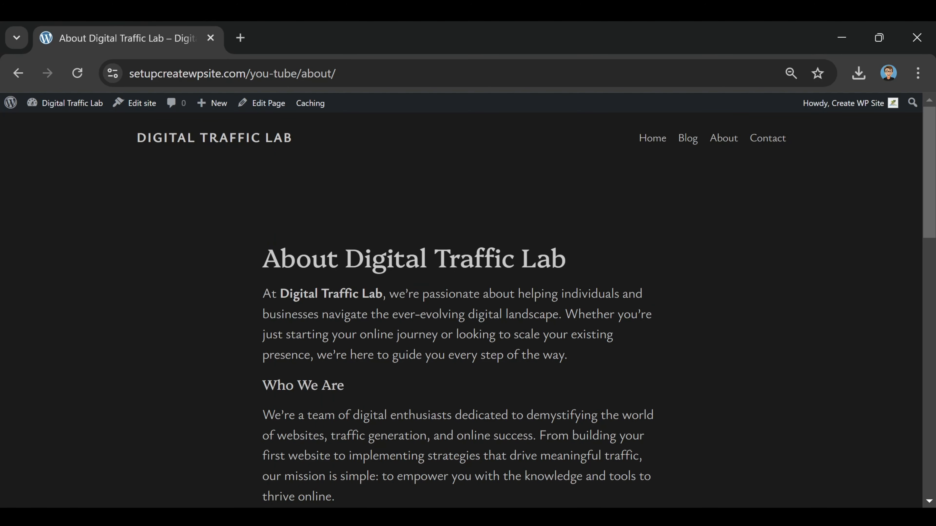
scroll(432, 255, down, 15)
scroll(427, 274, up, 10)
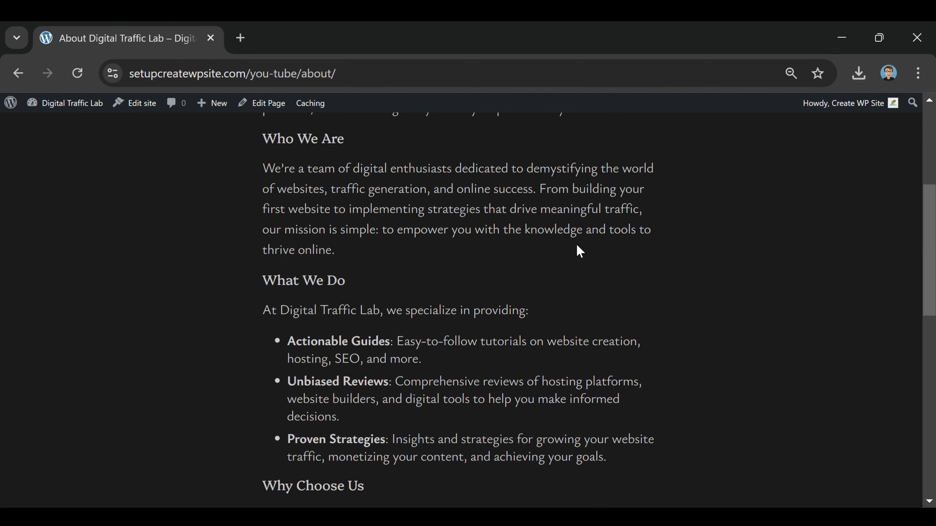
scroll(459, 287, up, 5)
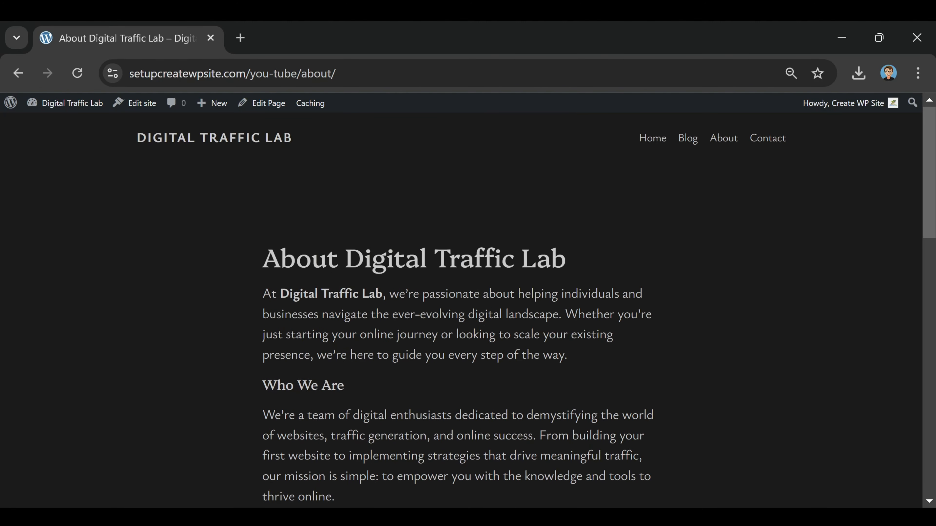
Step: Go to the site's Contact page and open it for editing
click(772, 142)
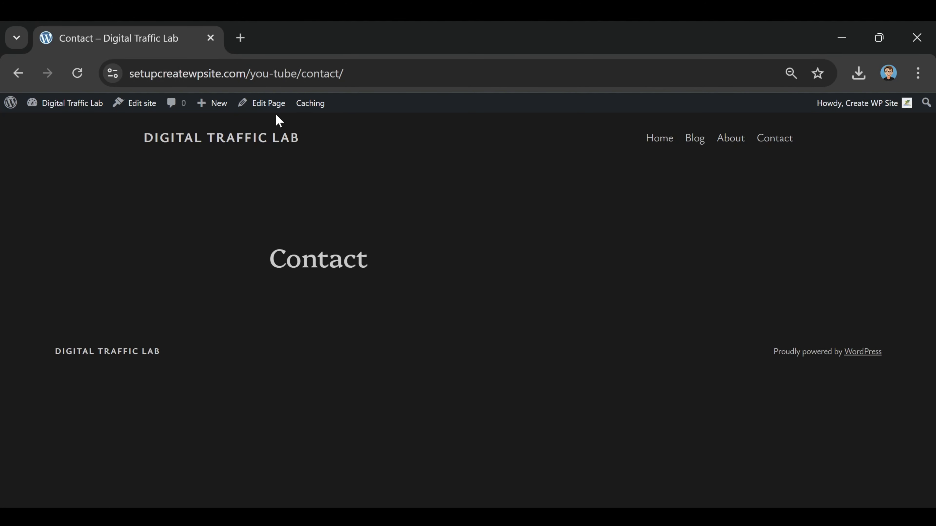
click(267, 105)
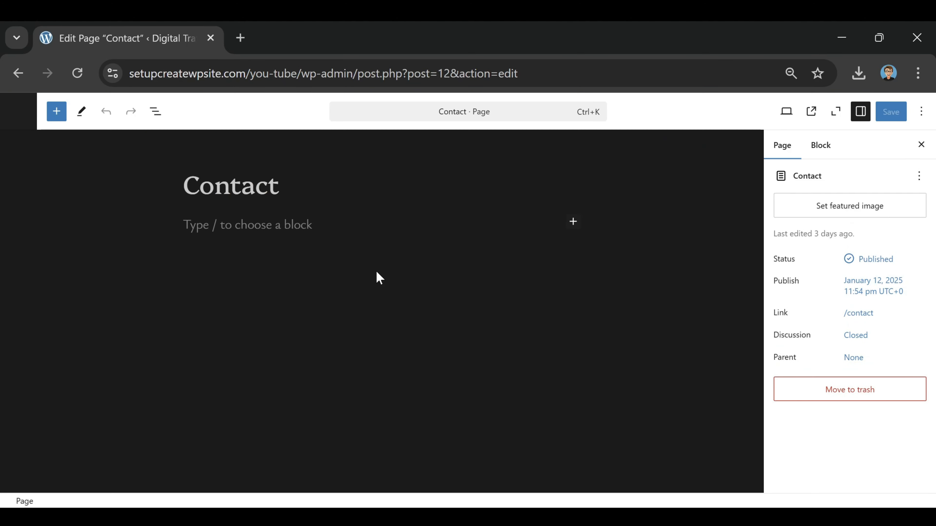
Step: Paste the prepared Digital Traffic Lab contact text into the Contact page's empty body below the title
click(285, 243)
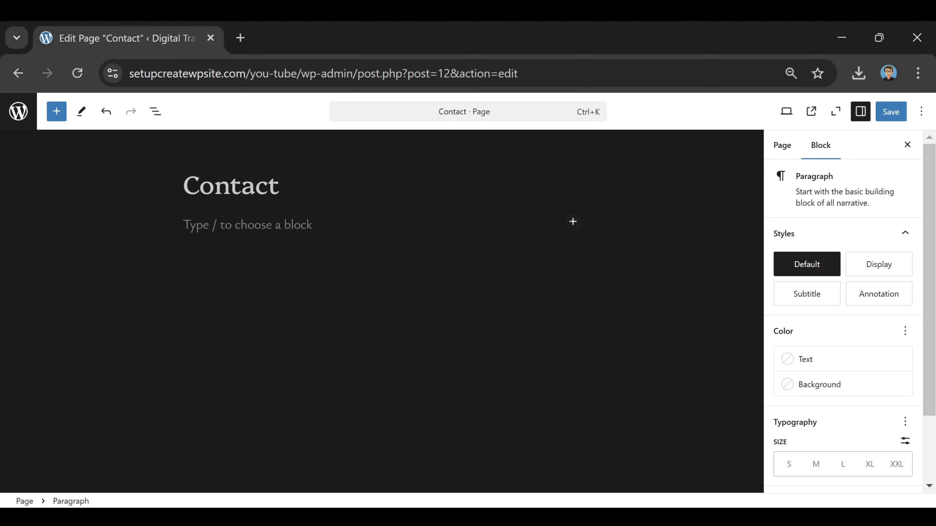
key(ctrl+v)
scroll(403, 380, up, 2)
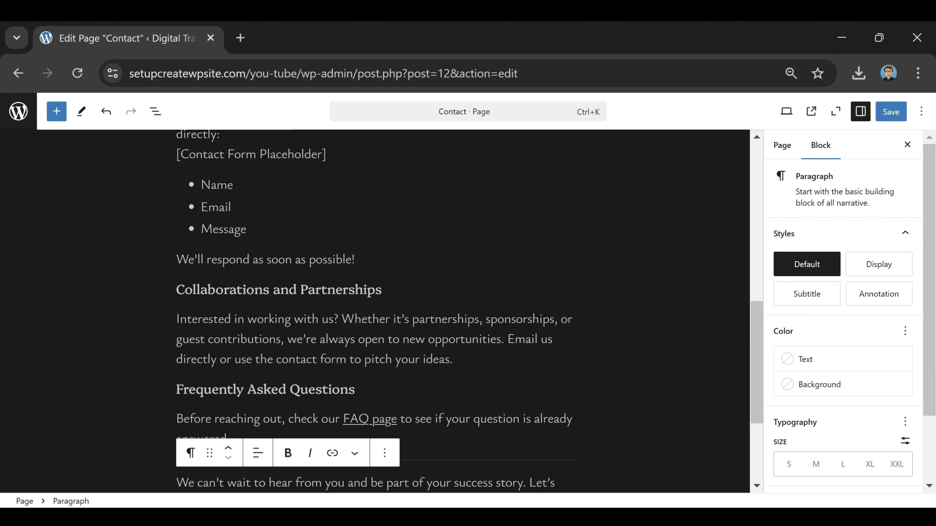
scroll(403, 380, up, 4)
scroll(393, 312, up, 5)
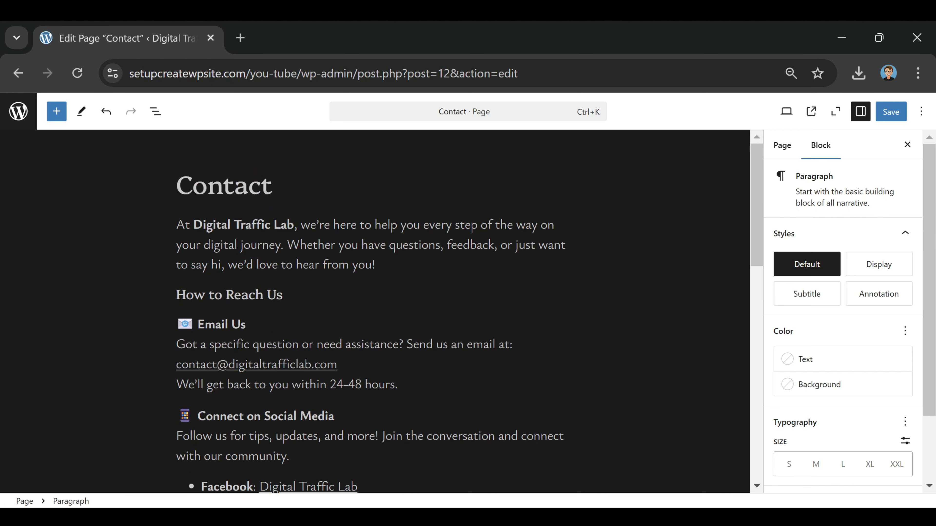
Step: Check the pasted Contact page sections from start to end and save the page
scroll(282, 231, down, 2)
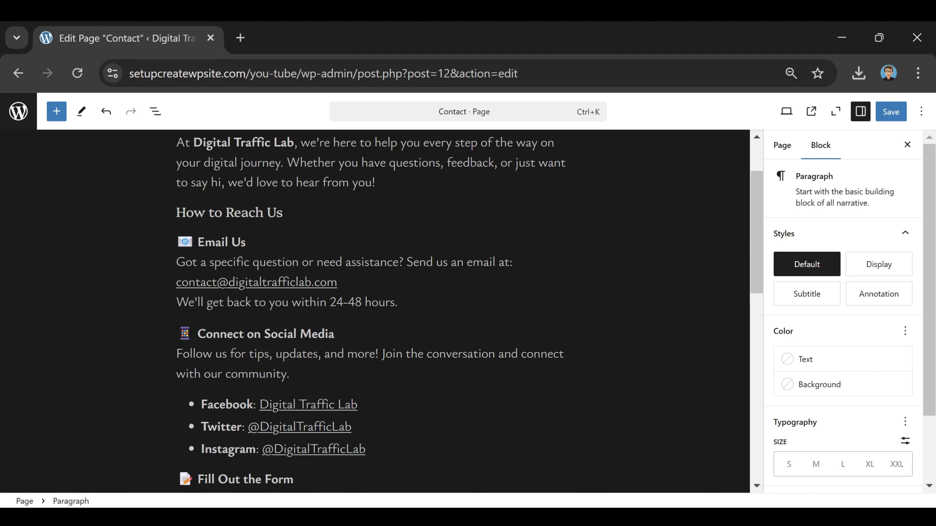
scroll(393, 311, down, 4)
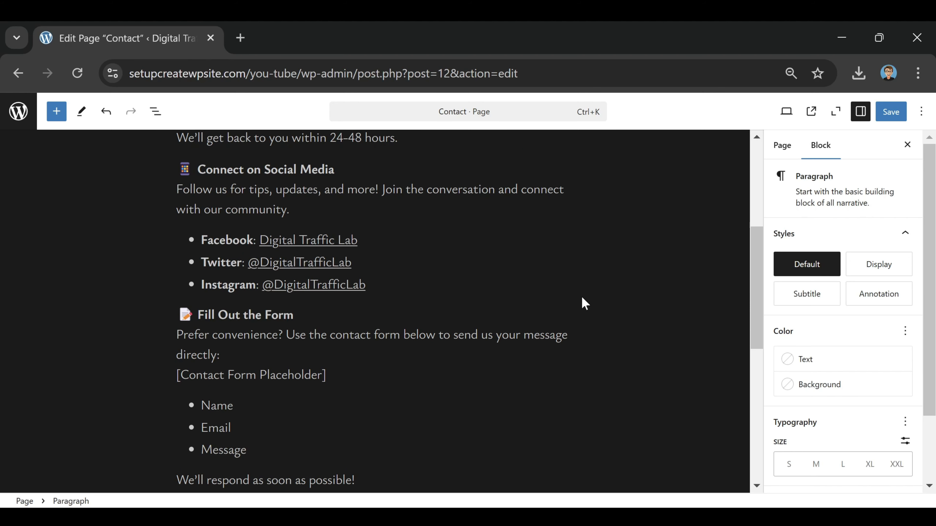
scroll(394, 311, down, 4)
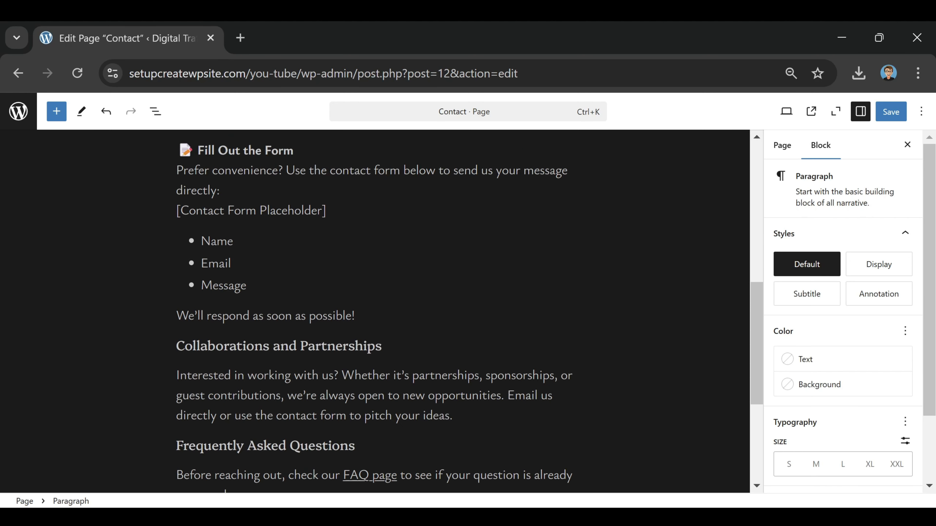
scroll(467, 364, down, 4)
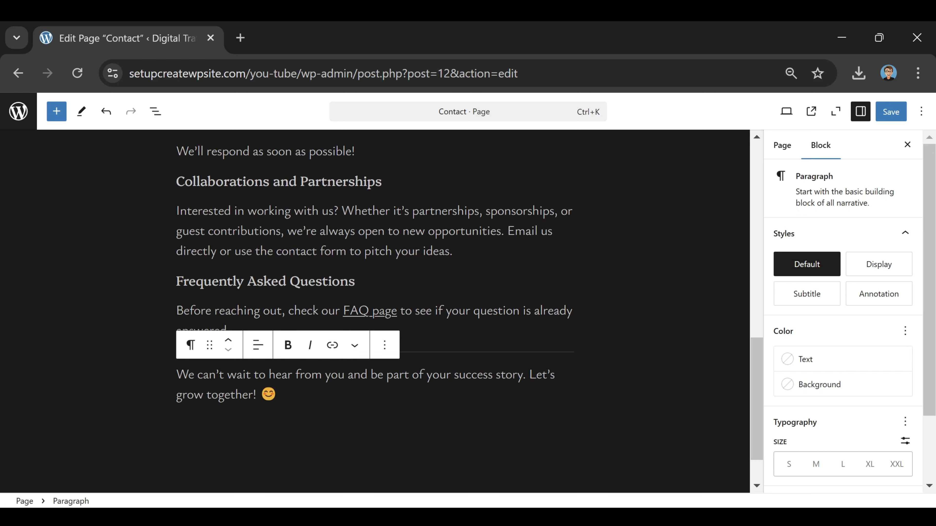
scroll(500, 432, up, 15)
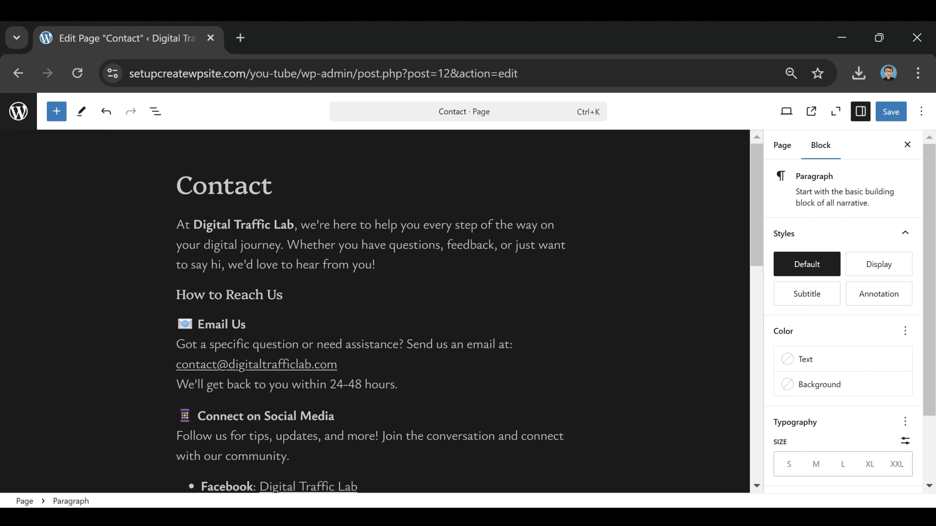
click(892, 112)
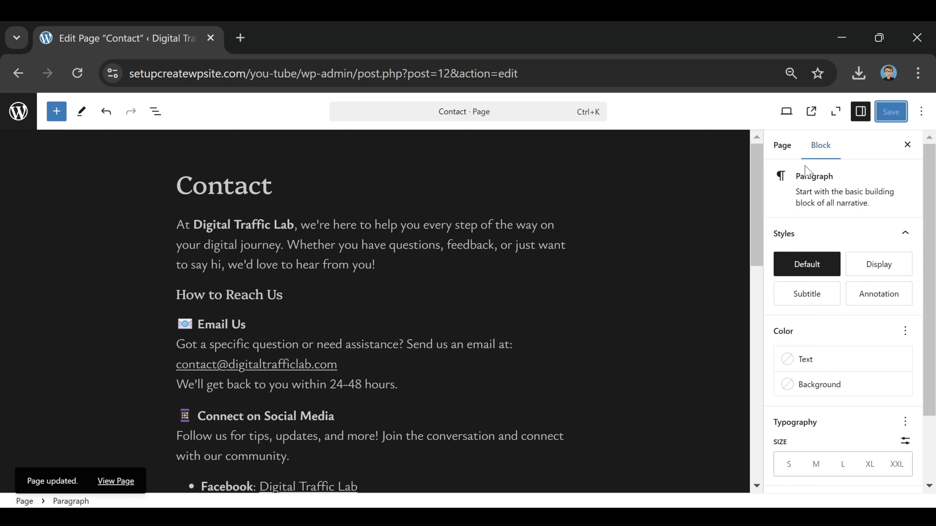
Step: View the updated Contact page on the live site and review its contact details, social media and form sections
click(117, 482)
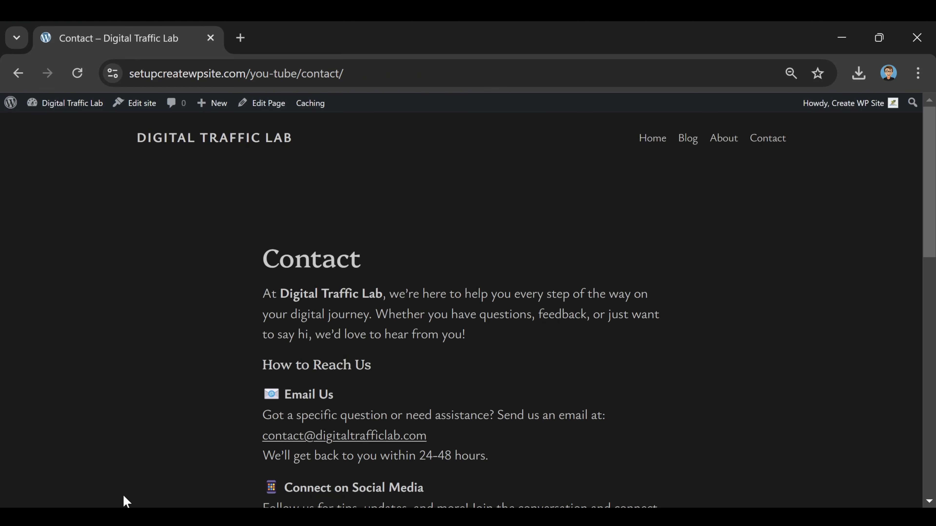
scroll(608, 241, down, 6)
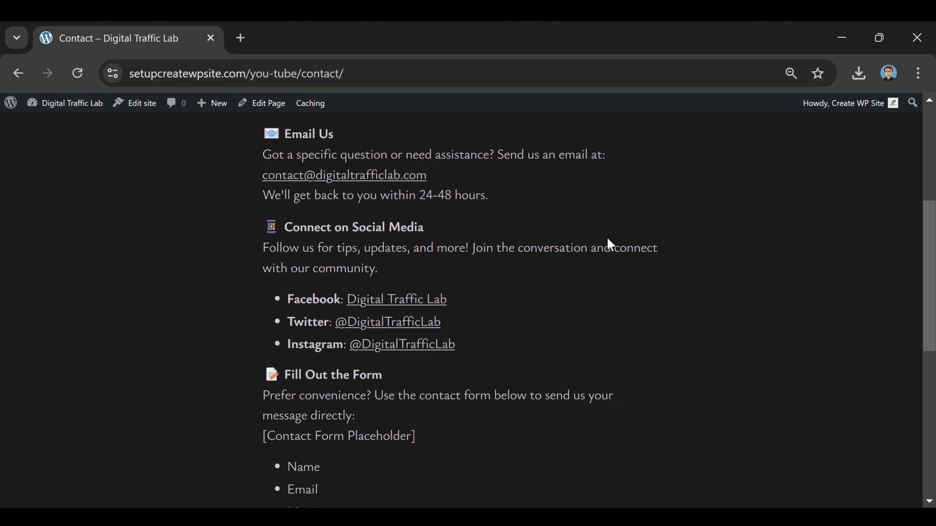
scroll(606, 247, down, 8)
scroll(598, 261, up, 6)
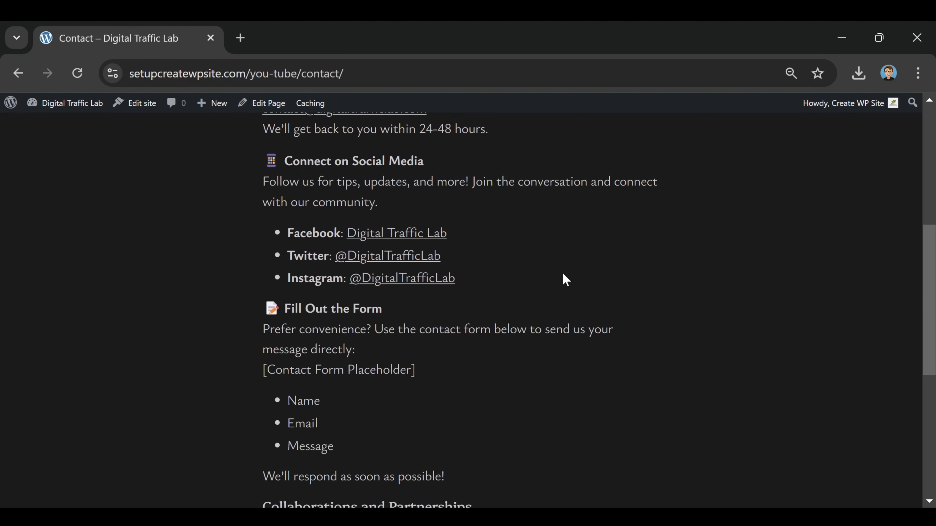
scroll(553, 282, up, 6)
scroll(528, 307, down, 2)
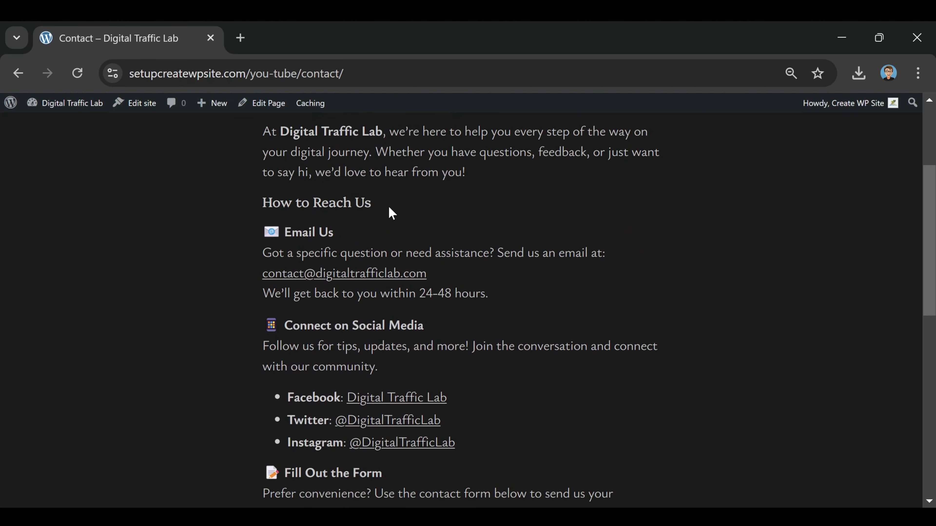
scroll(397, 243, down, 4)
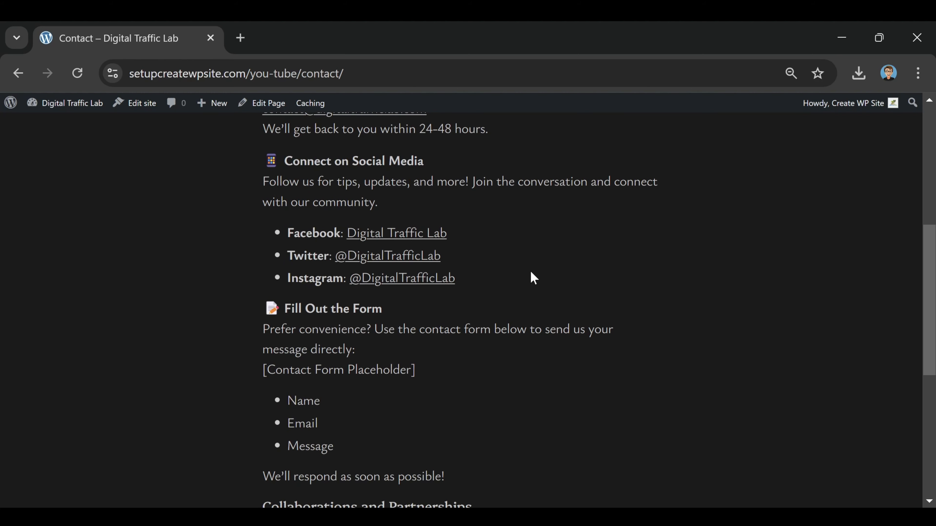
scroll(530, 274, down, 4)
scroll(524, 278, up, 12)
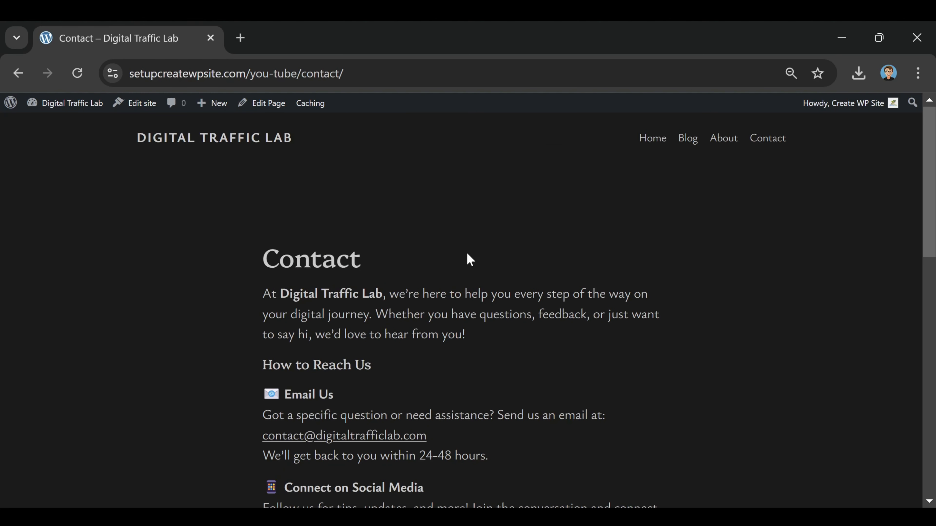
Step: Visit the live site's Home, Blog, About and Contact pages in turn, looking over the Blog and About content
click(652, 143)
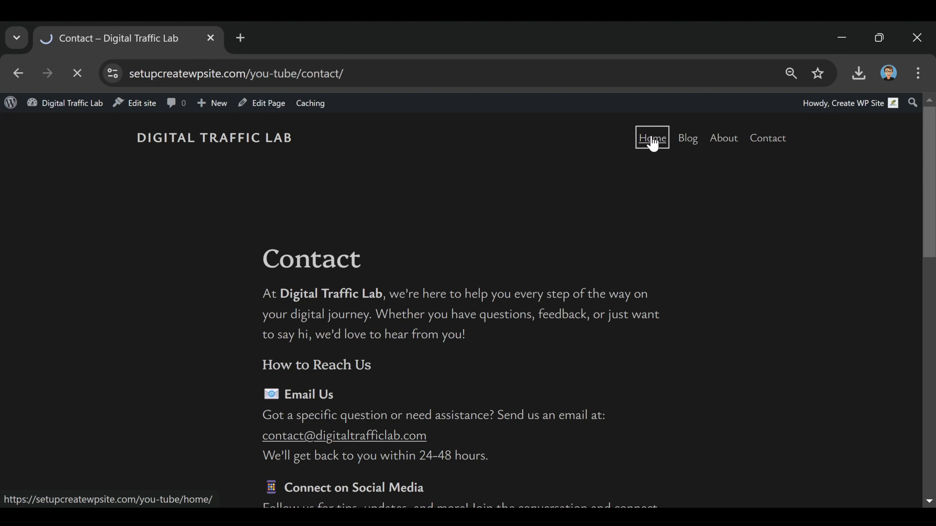
click(681, 148)
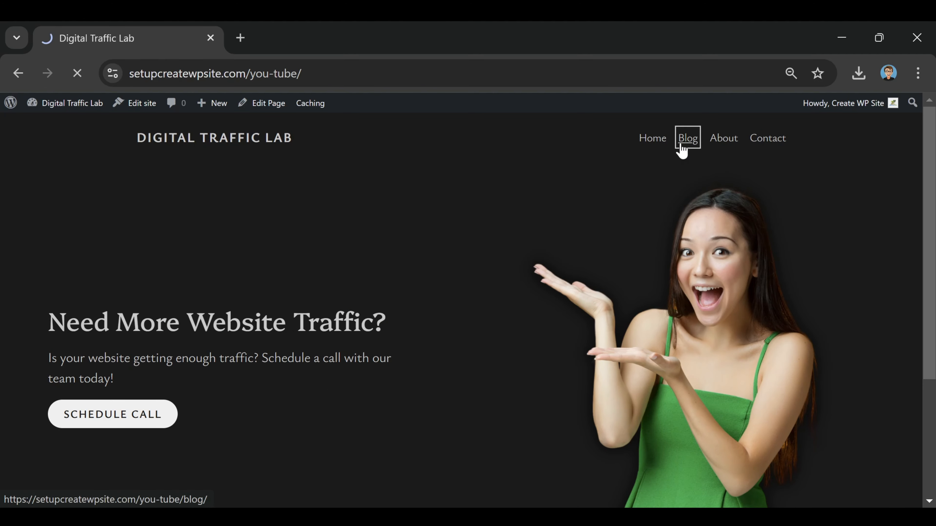
scroll(627, 262, down, 5)
scroll(688, 238, up, 5)
click(721, 142)
scroll(760, 201, down, 6)
scroll(774, 221, up, 6)
click(768, 140)
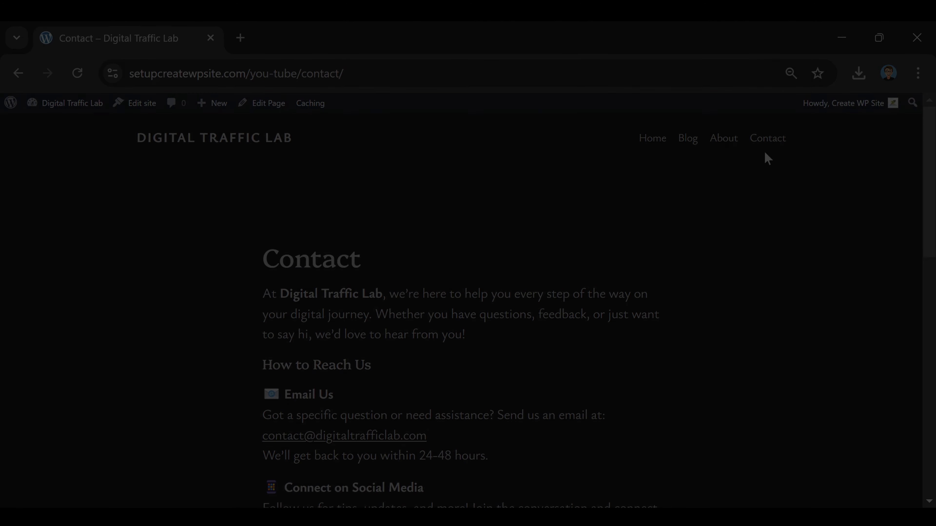